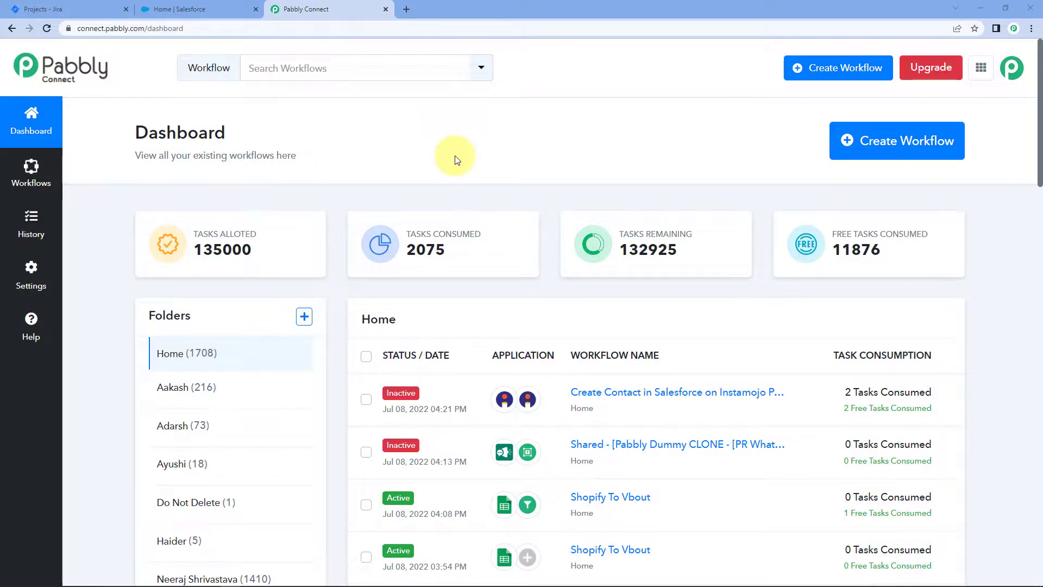
- Visit the Pabbly Connect website at pabbly.com/connect in a new browser tab
click(406, 9)
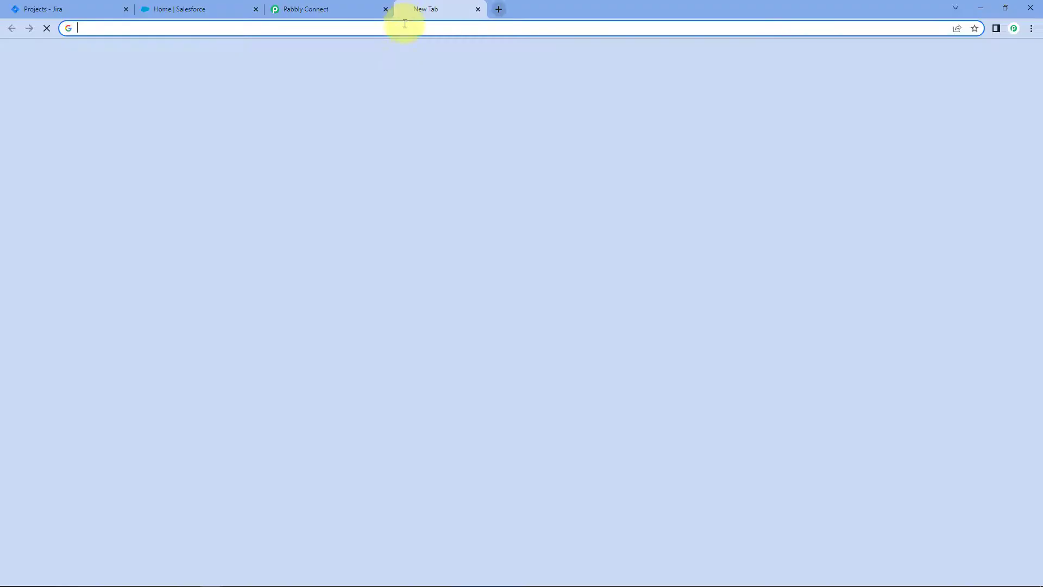
text(p)
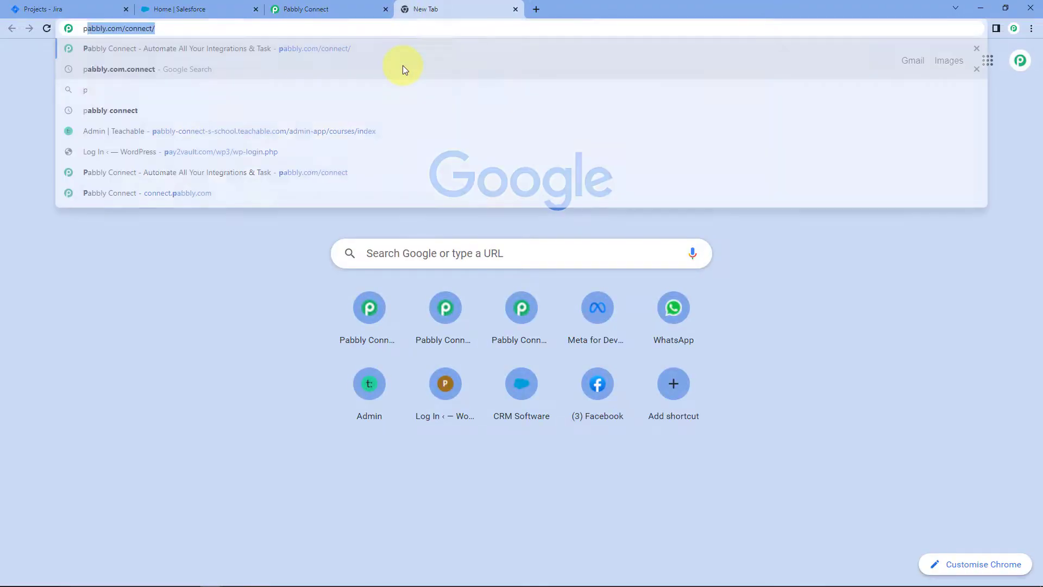
text(abbly.com)
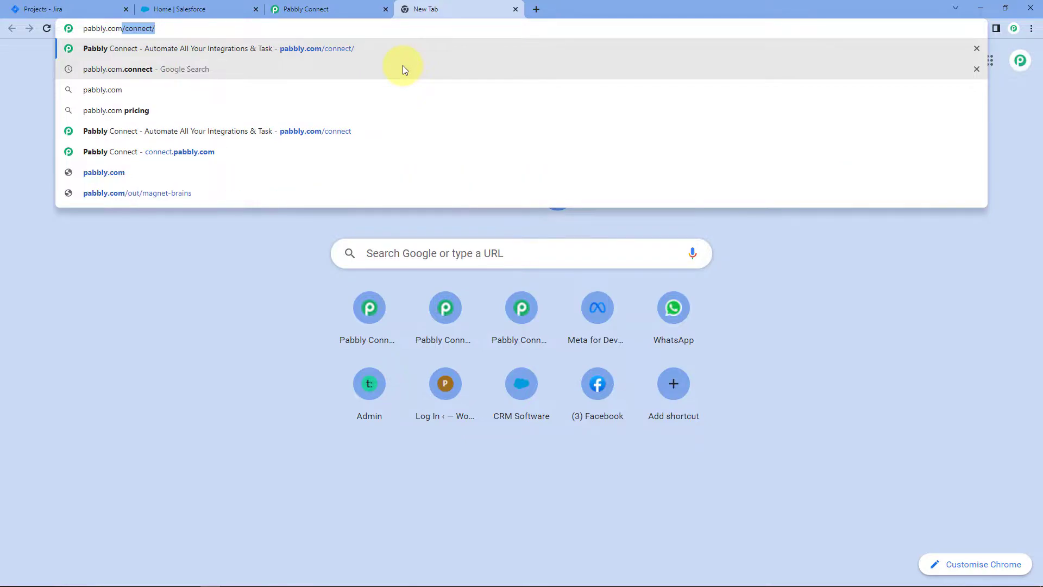
text(/connect)
key(Return)
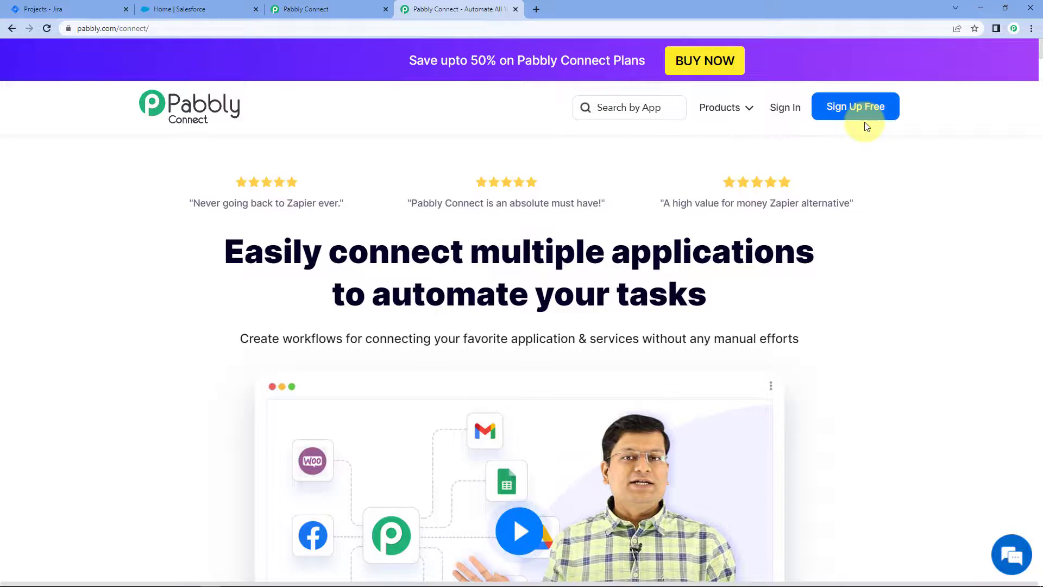
click(773, 110)
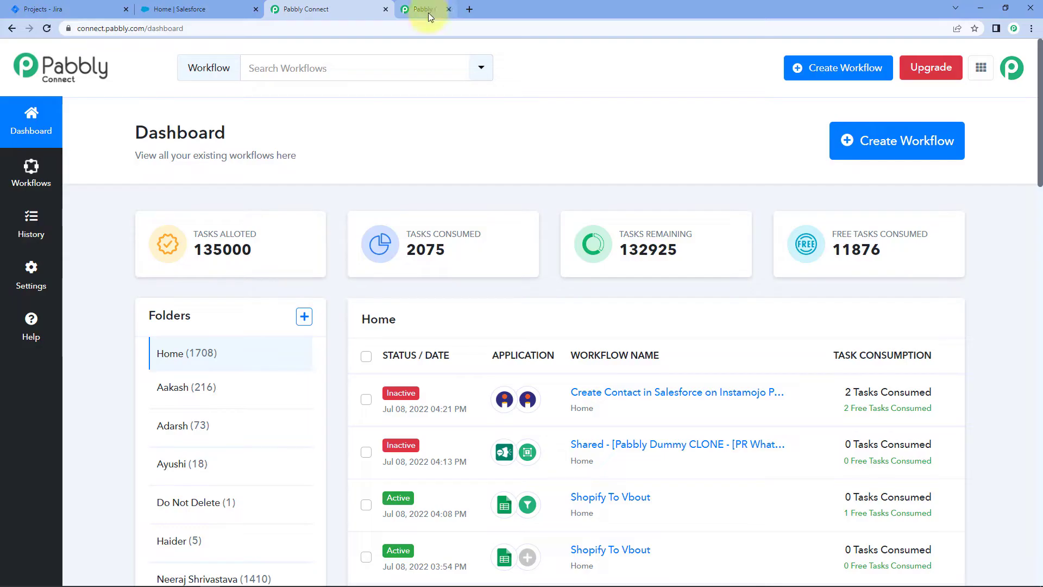
- Create a new workflow named "Jira to Salesforce" from the dashboard
click(943, 143)
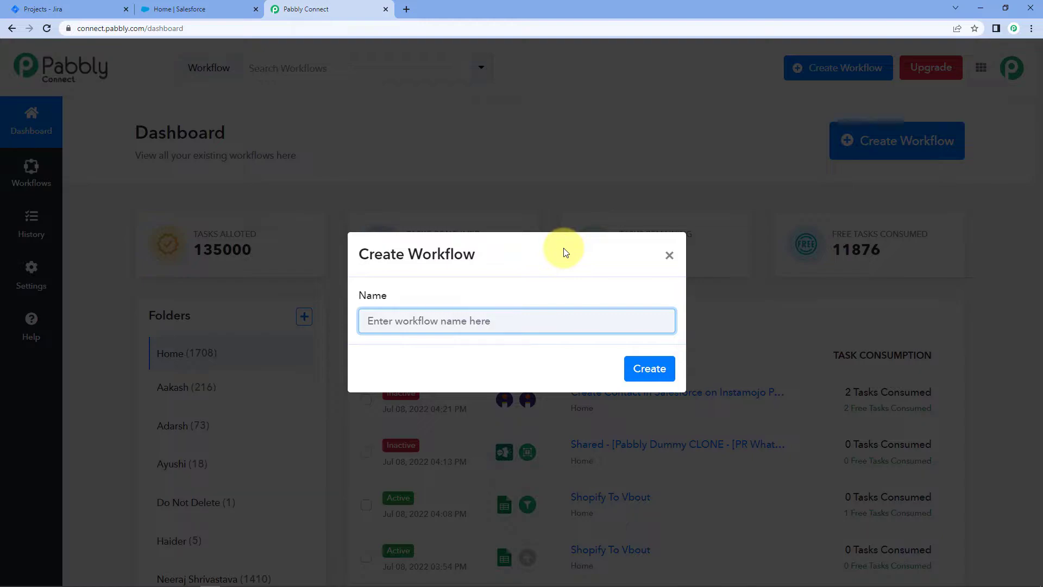
text(Jira to )
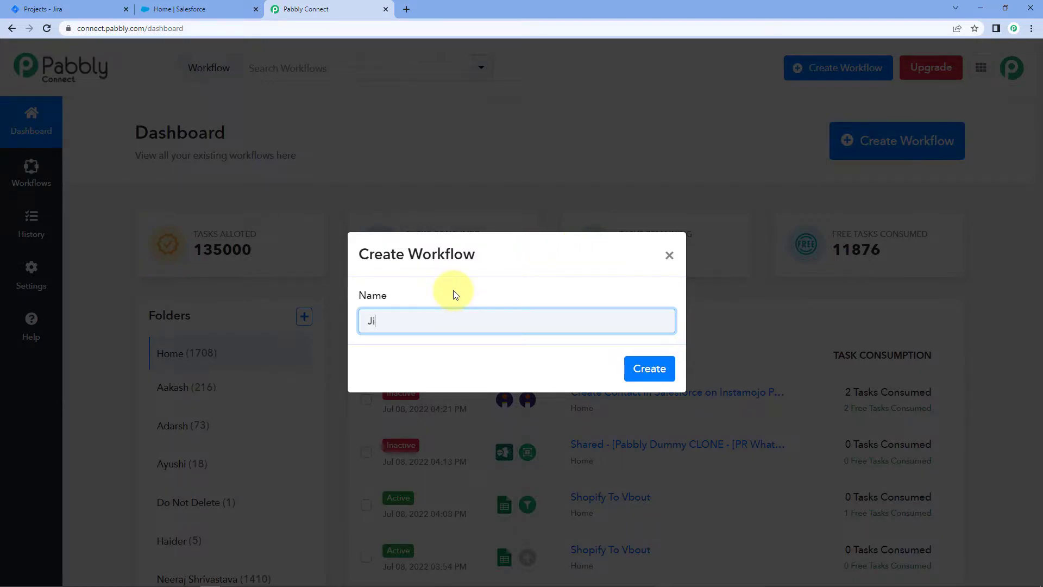
text(Salesforce)
click(648, 369)
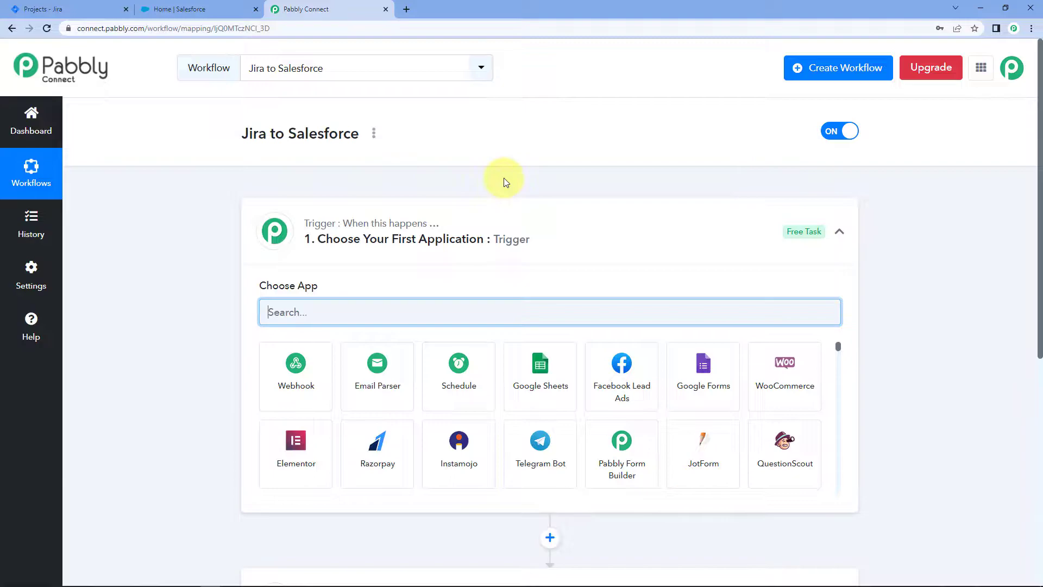
click(517, 212)
scroll(213, 230, down, 2)
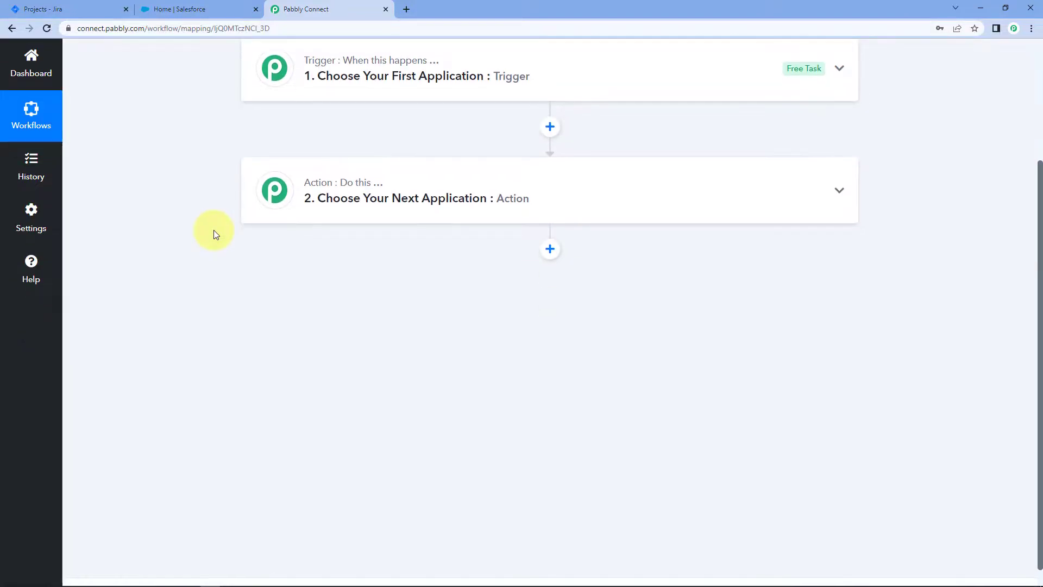
scroll(214, 230, up, 2)
scroll(214, 242, down, 1)
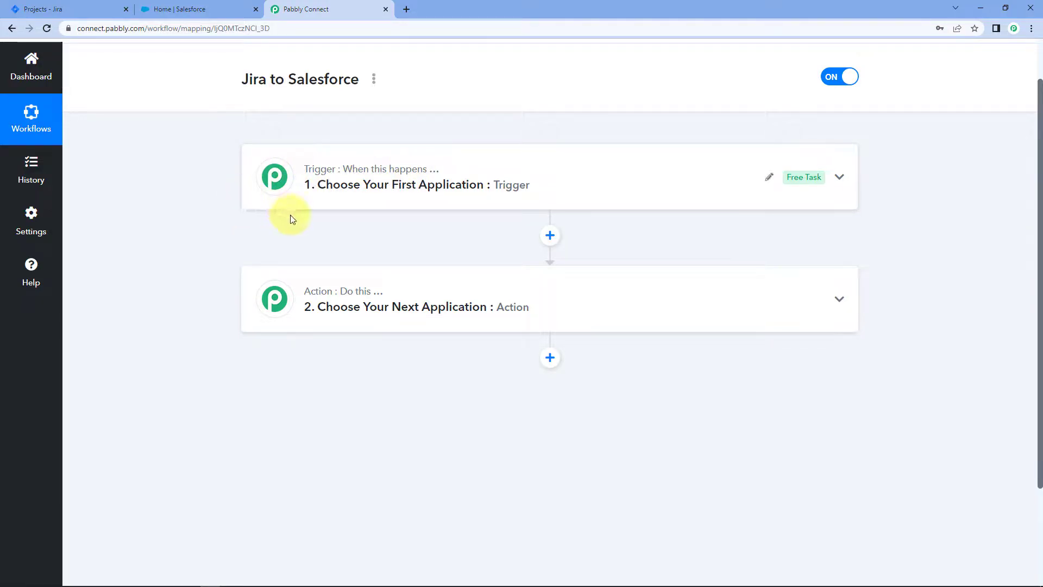
click(442, 178)
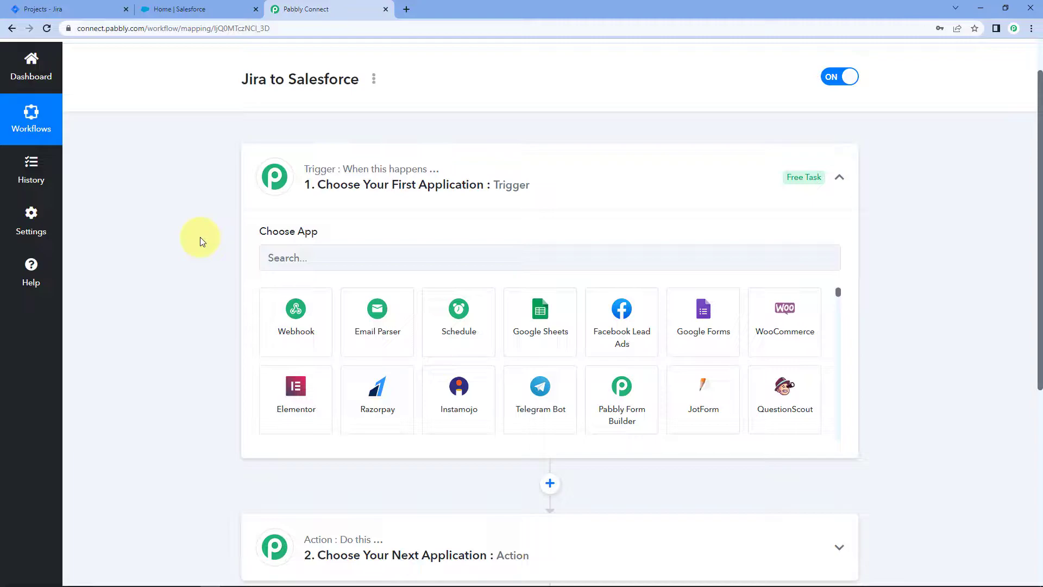
- Set the workflow's trigger app to Jira Software (Triggers) and its trigger event to Configure Webhooks
click(312, 257)
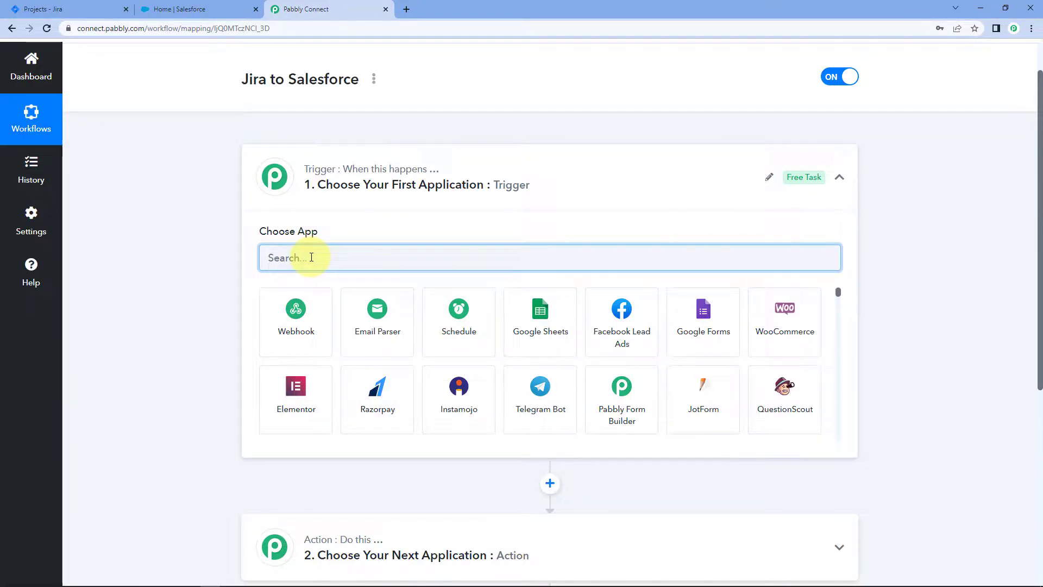
text(Jir)
click(293, 315)
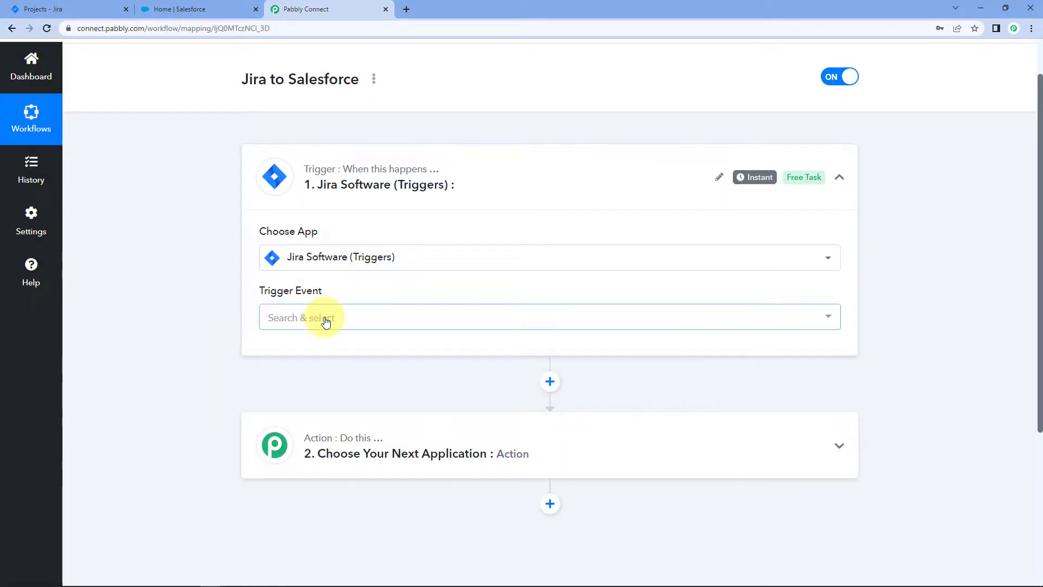
click(332, 318)
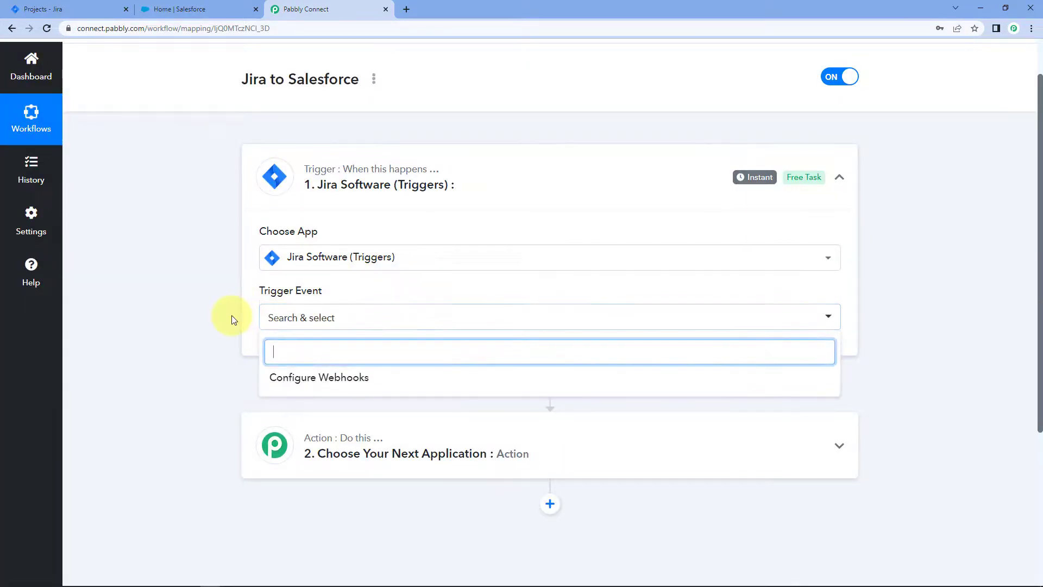
click(294, 378)
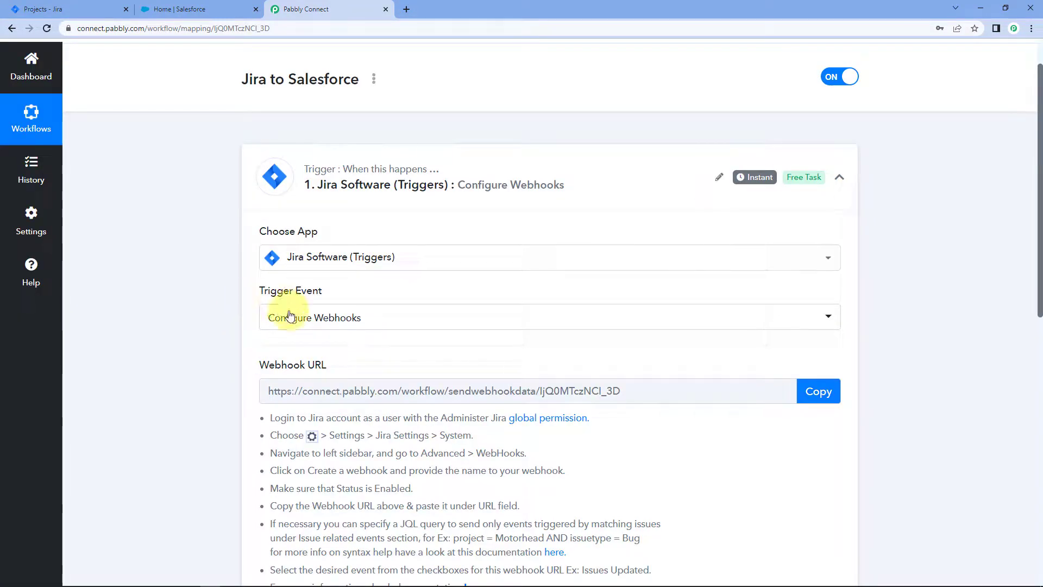
- Read through the Jira webhook setup instructions and copy the trigger's webhook URL
scroll(286, 309, down, 2)
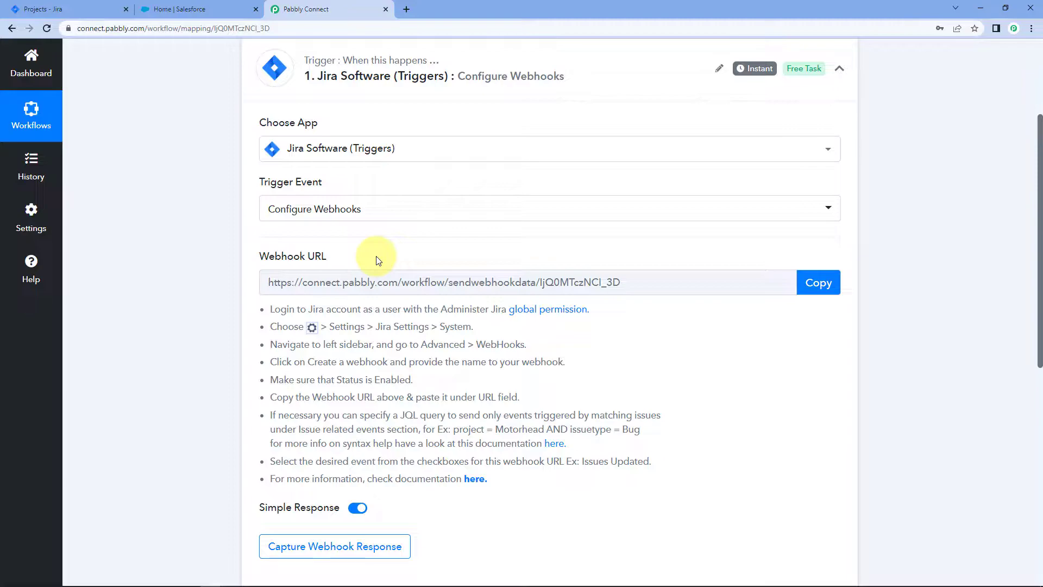
drag(268, 307, 498, 489)
click(498, 489)
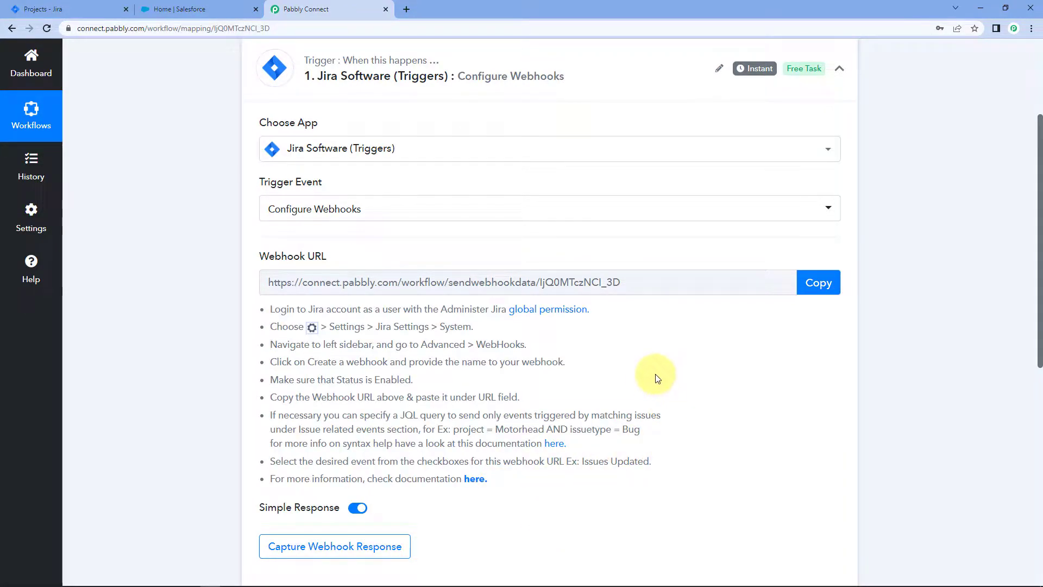
click(816, 278)
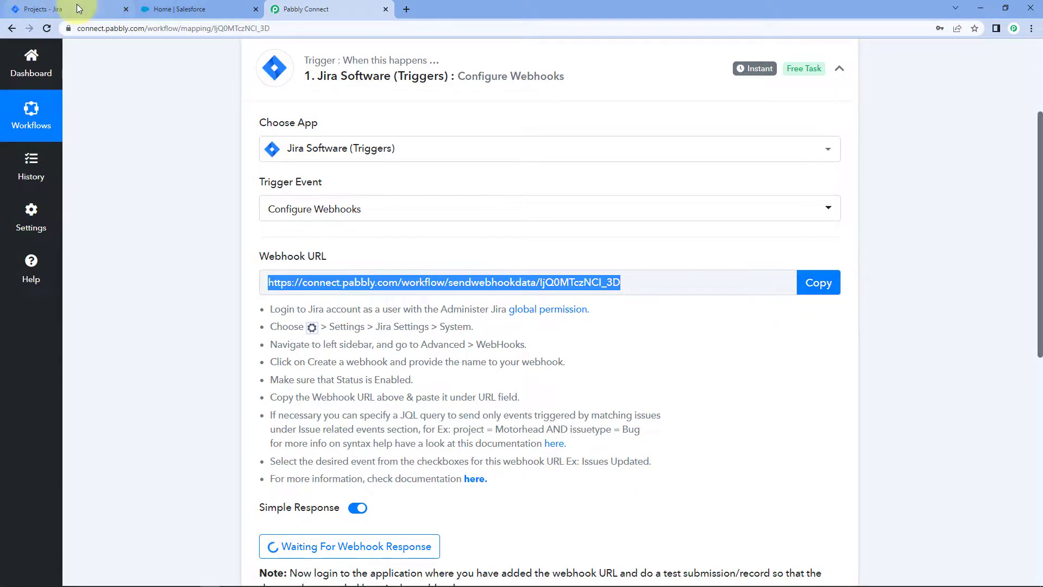
- Switch to Jira and open the WebHooks page in its System settings
click(81, 10)
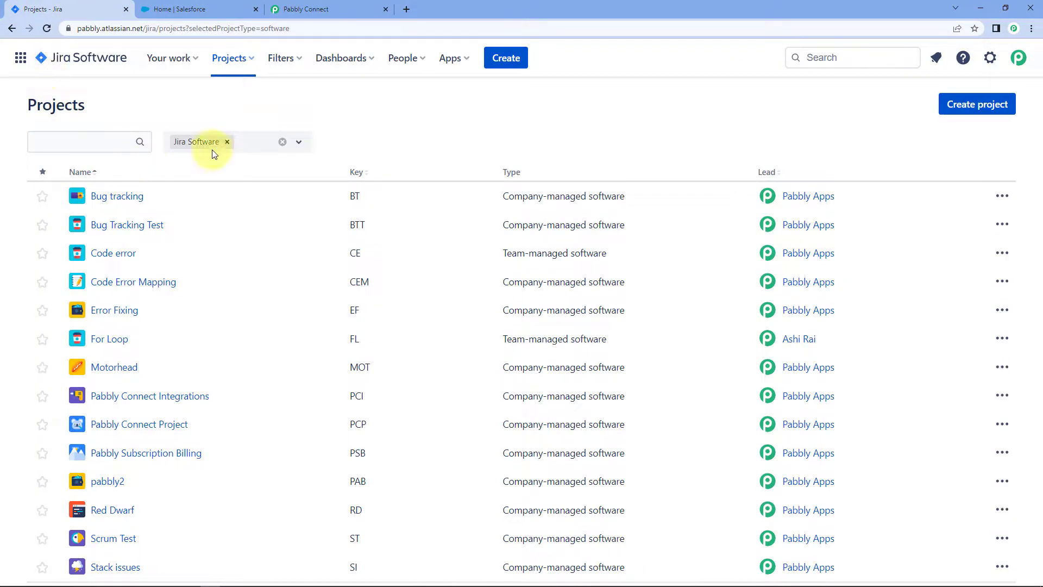
click(992, 63)
click(799, 259)
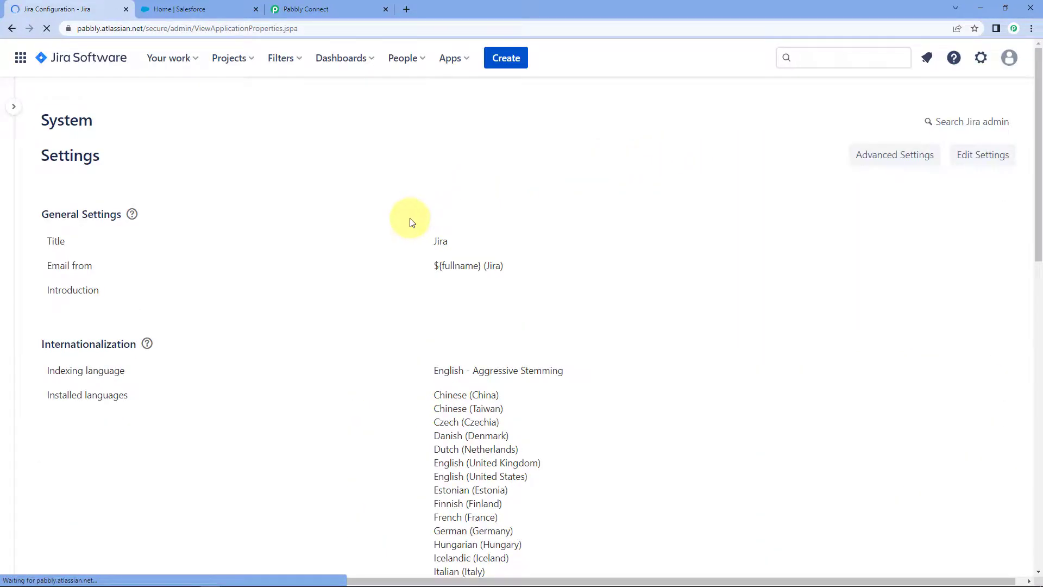
mouse_move(16, 108)
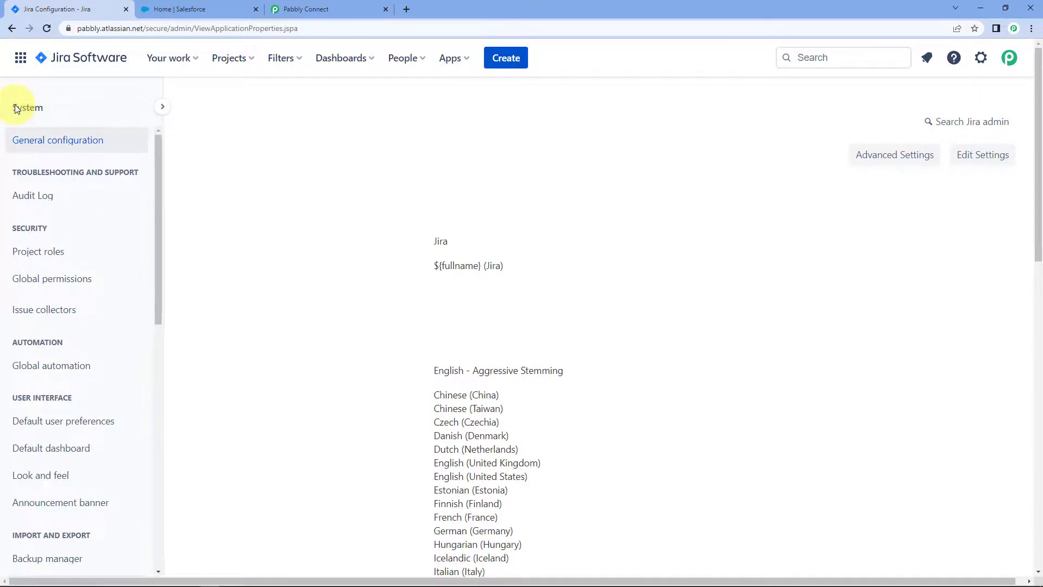
scroll(61, 341, down, 3)
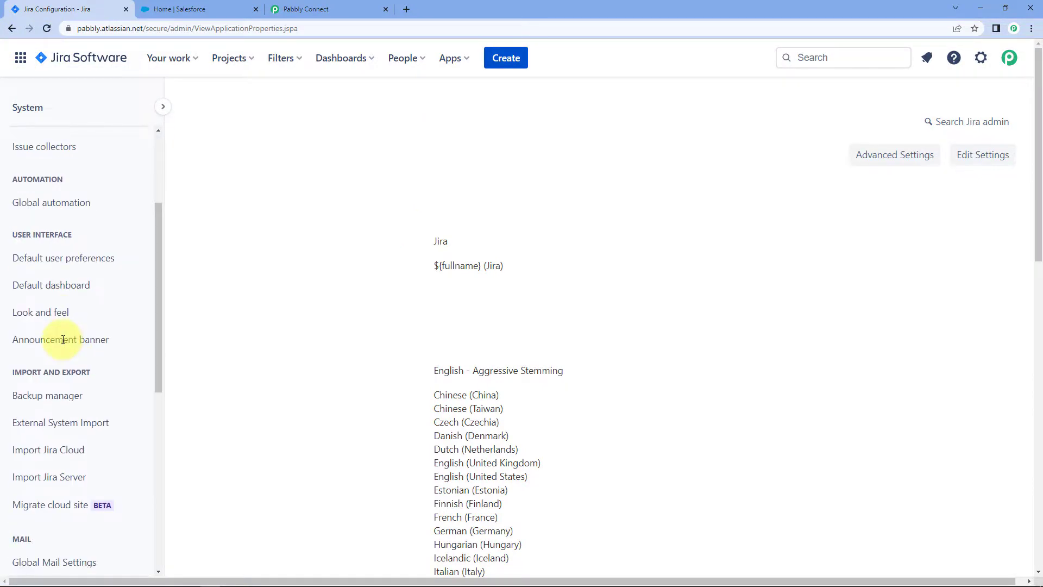
scroll(63, 339, down, 8)
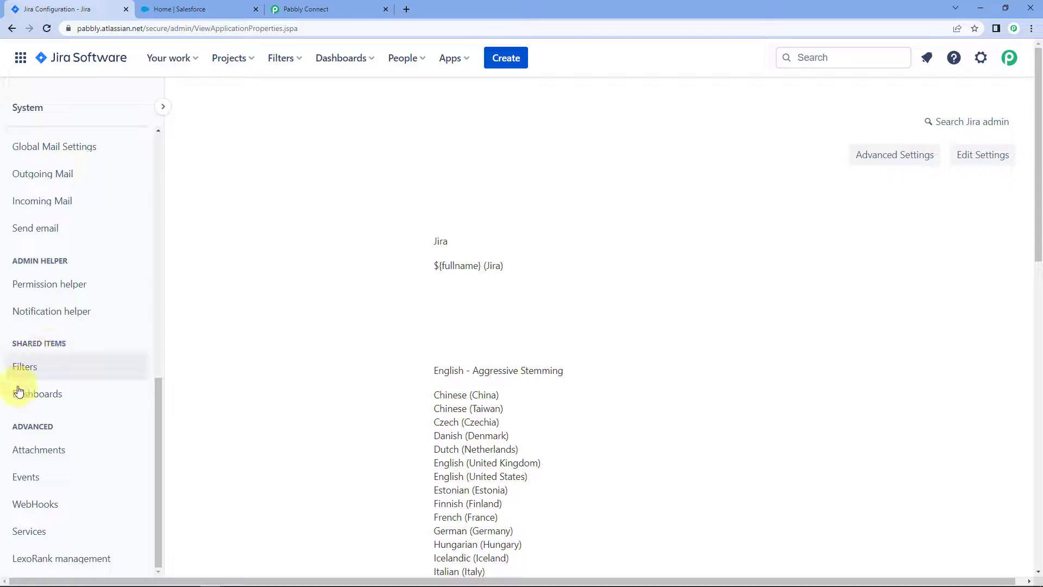
click(54, 510)
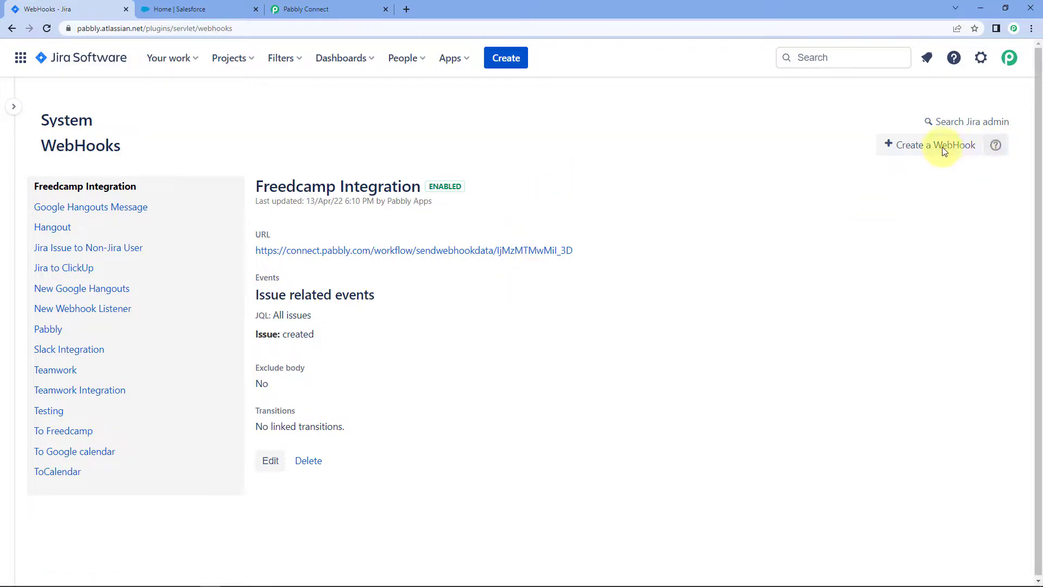
- Start a new Jira webhook and name it "Pabbly Connect"
click(911, 149)
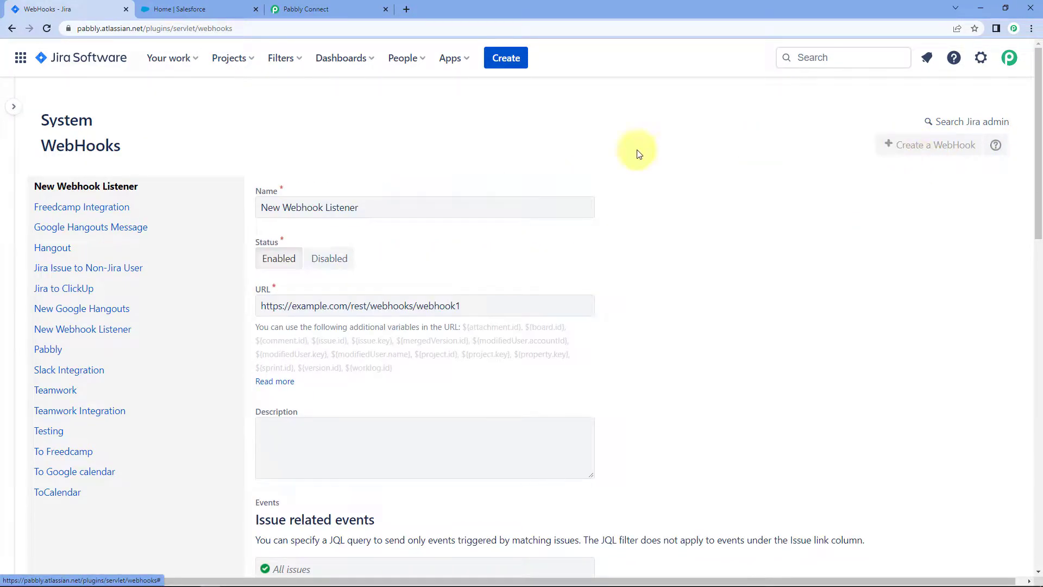
drag(384, 210, 328, 179)
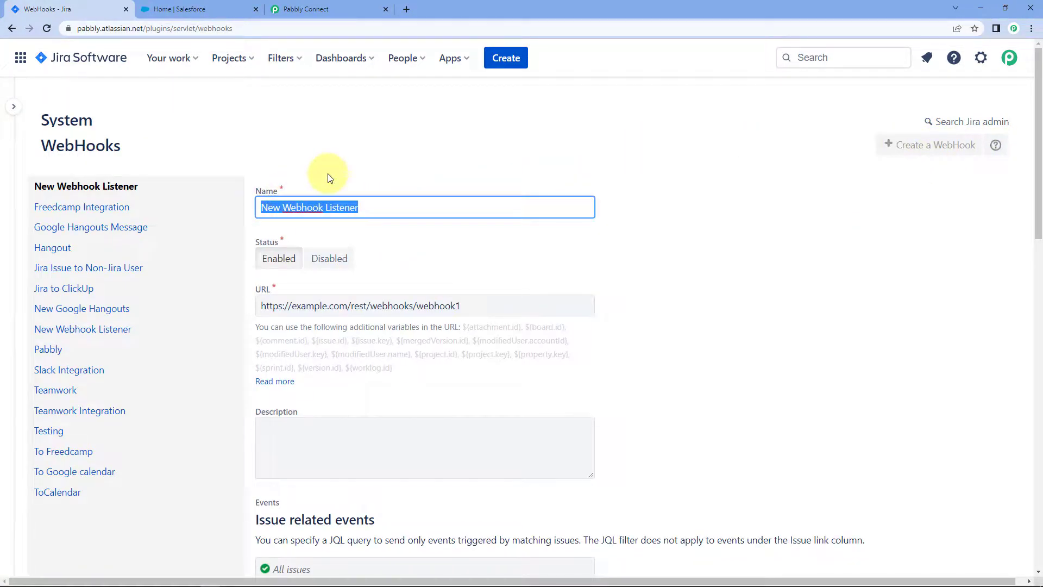
text(Pabblt Connect)
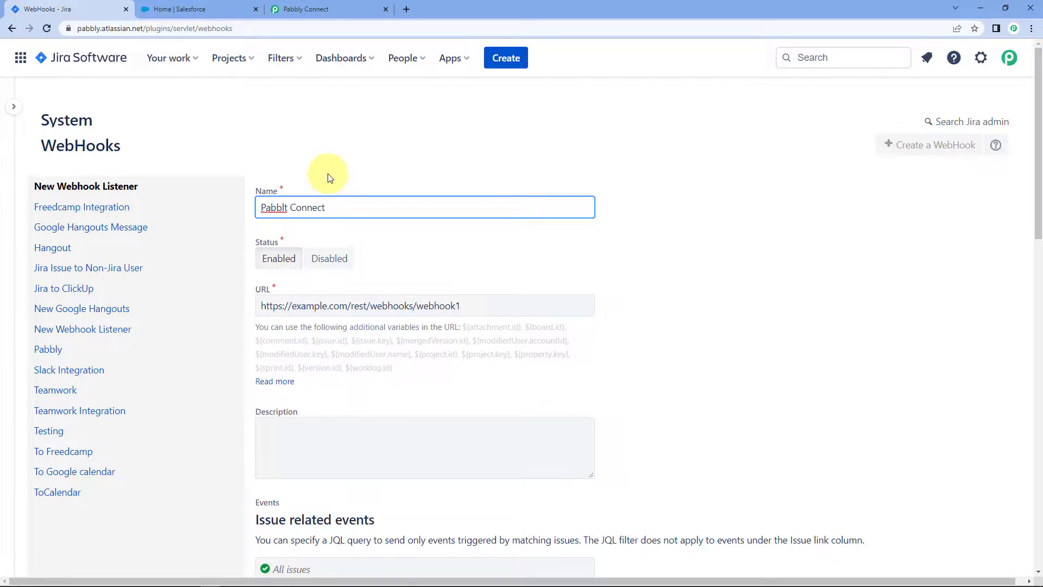
click(289, 209)
key(BackSpace)
text(y)
click(450, 258)
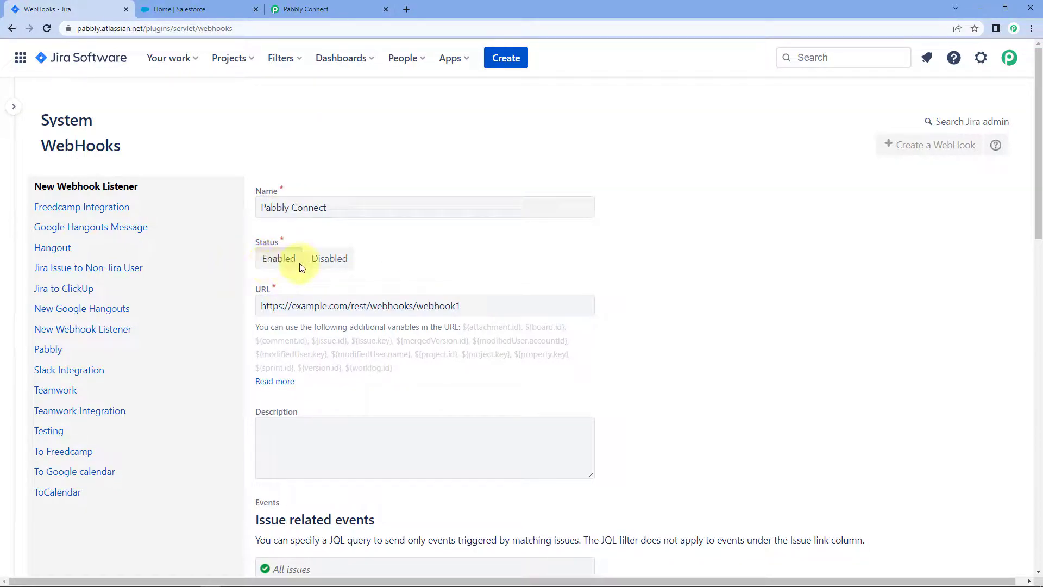
- Replace the webhook's placeholder URL with the webhook URL copied from the Pabbly Connect workflow
click(272, 302)
key(End)
key(shift+Left)
key(ctrl+a)
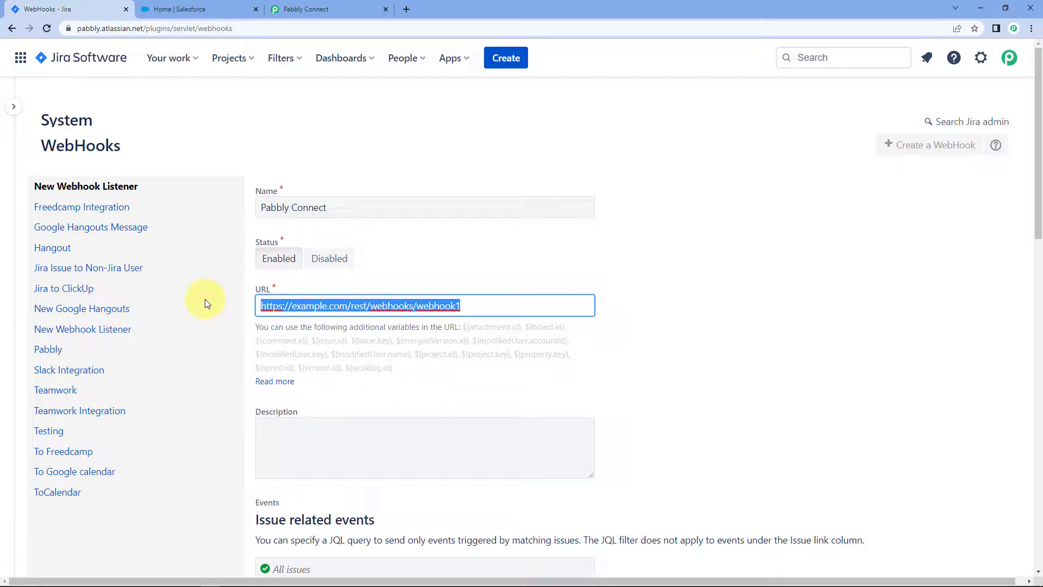
key(BackSpace)
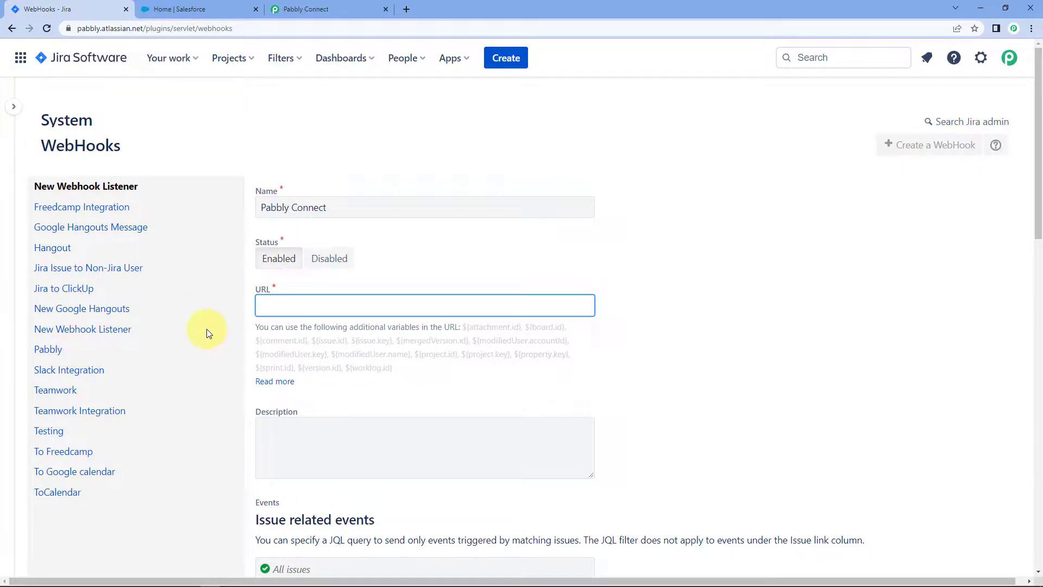
right_click(267, 306)
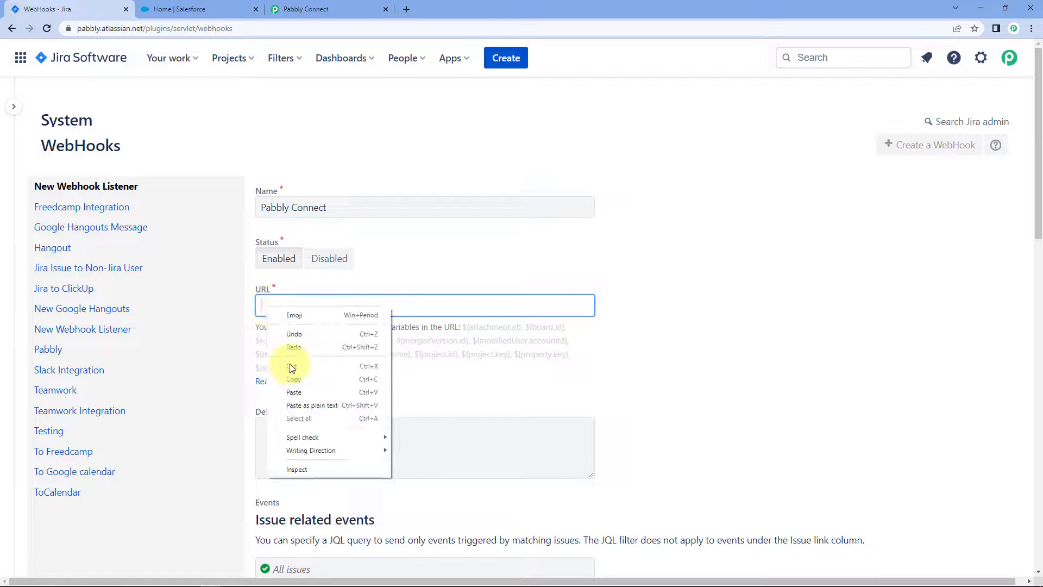
click(305, 393)
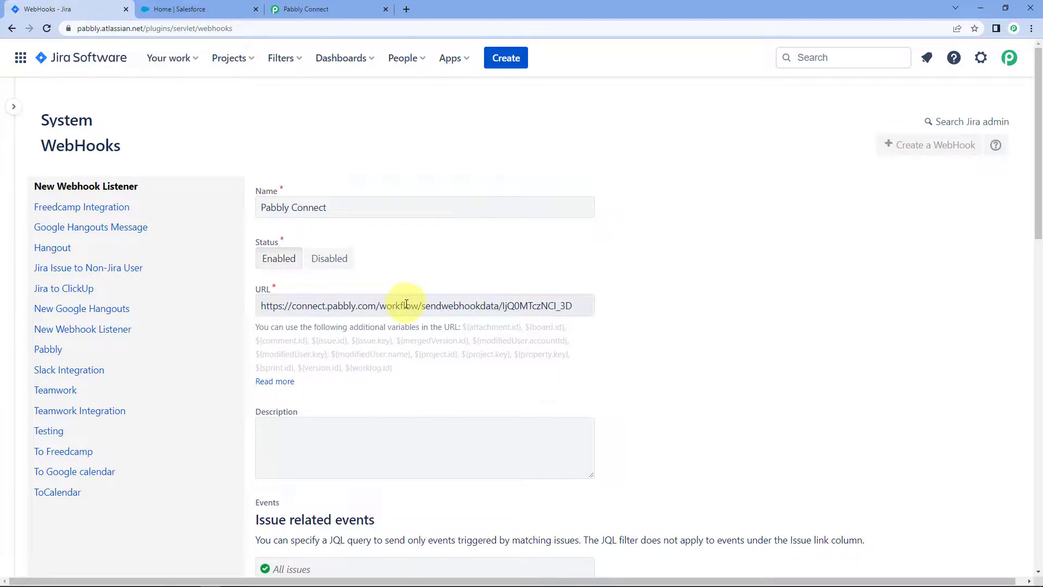
- Set the webhook to fire only when an issue is created for all issues, and create the webhook
scroll(413, 353, down, 2)
scroll(413, 352, down, 3)
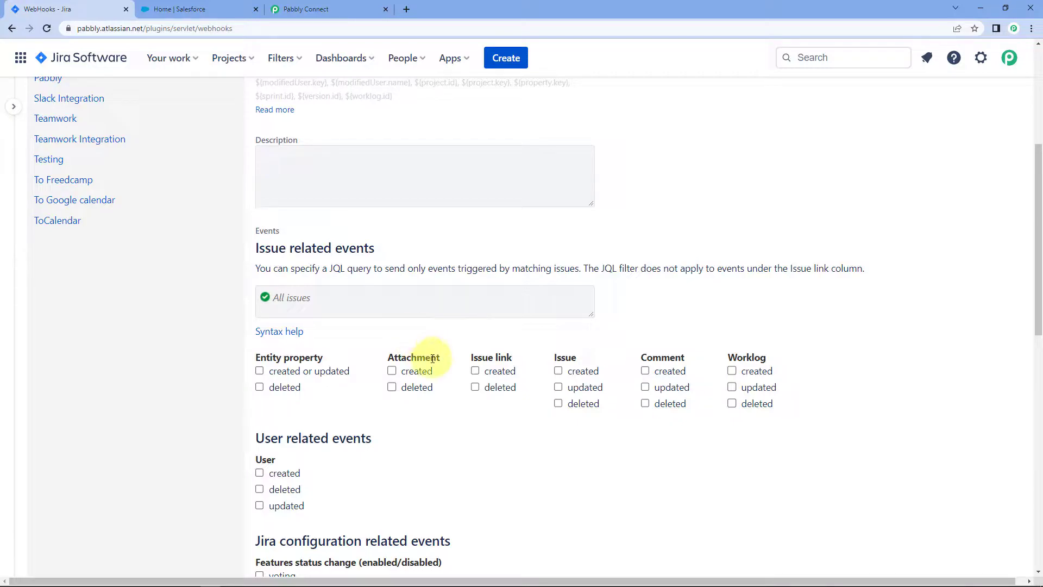
click(559, 373)
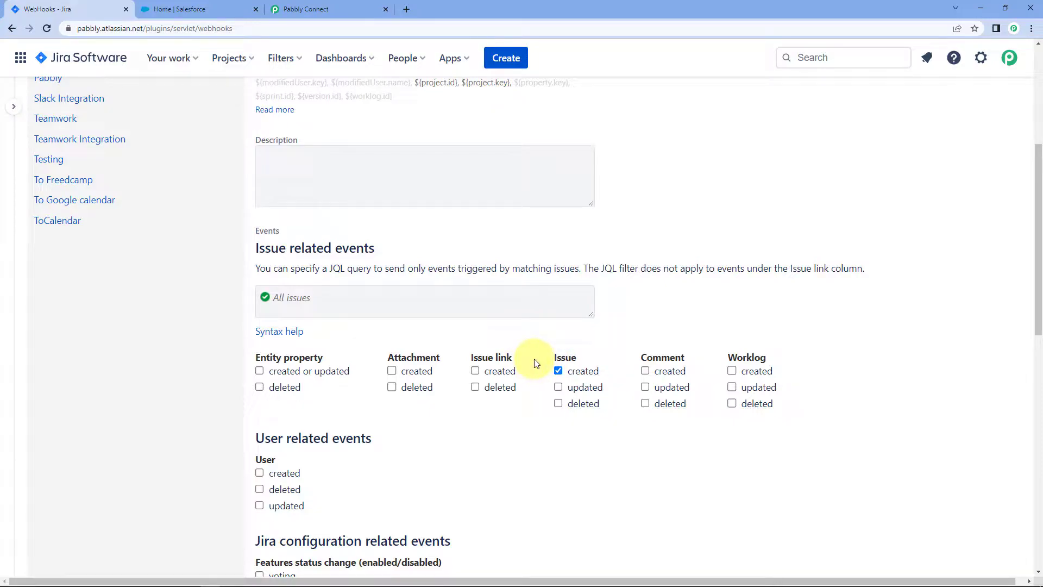
scroll(534, 361, down, 12)
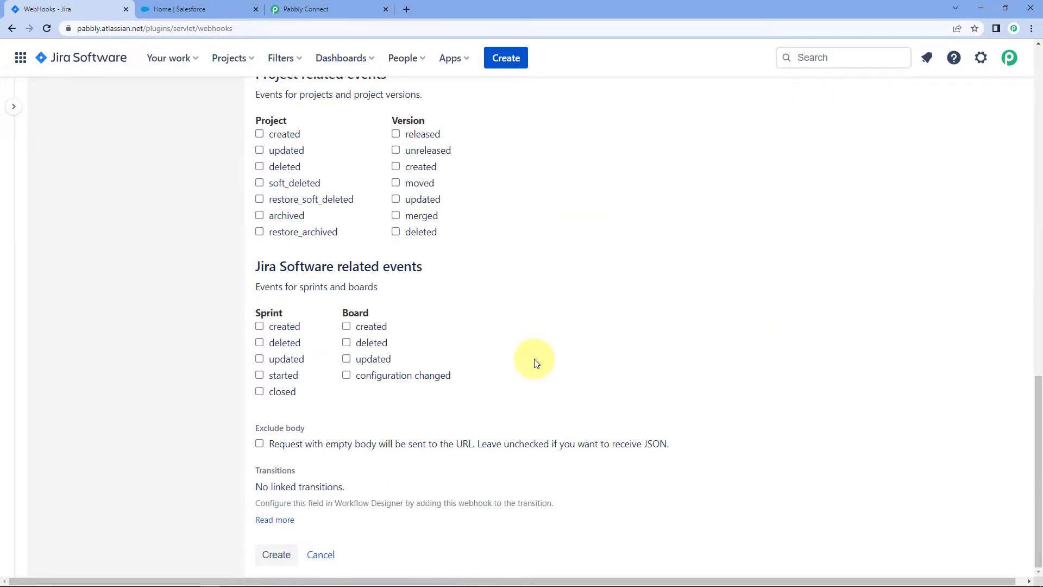
click(277, 555)
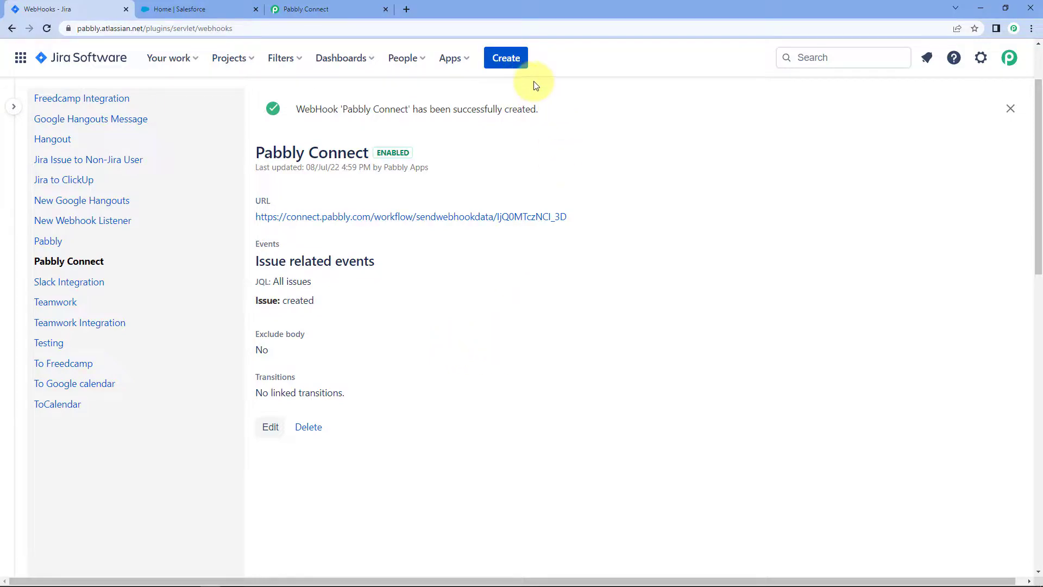
- Start a new issue in the Pabbly Connect Integrations (PCI) project with the issue type Bug
click(515, 62)
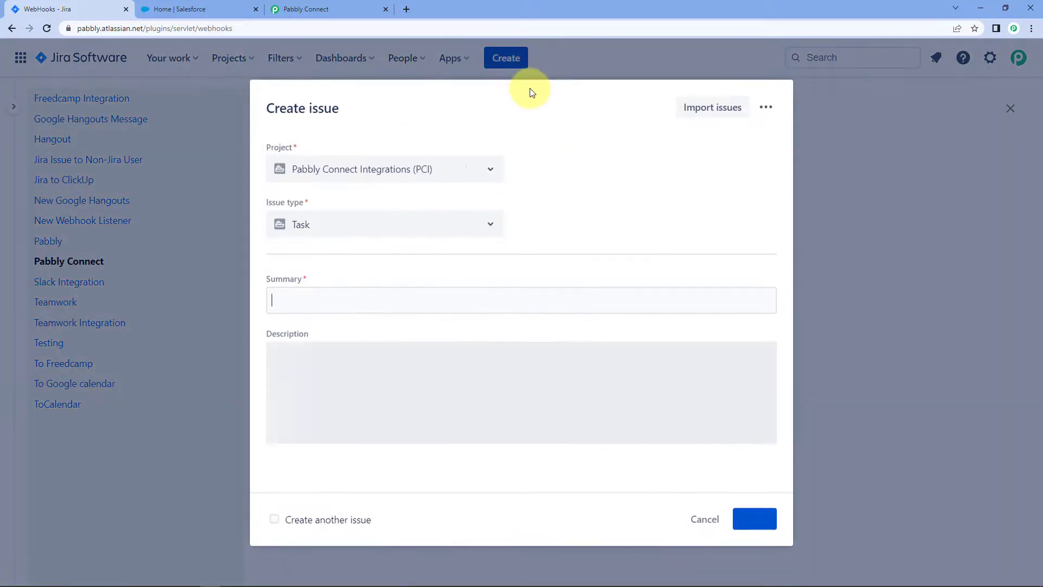
click(490, 171)
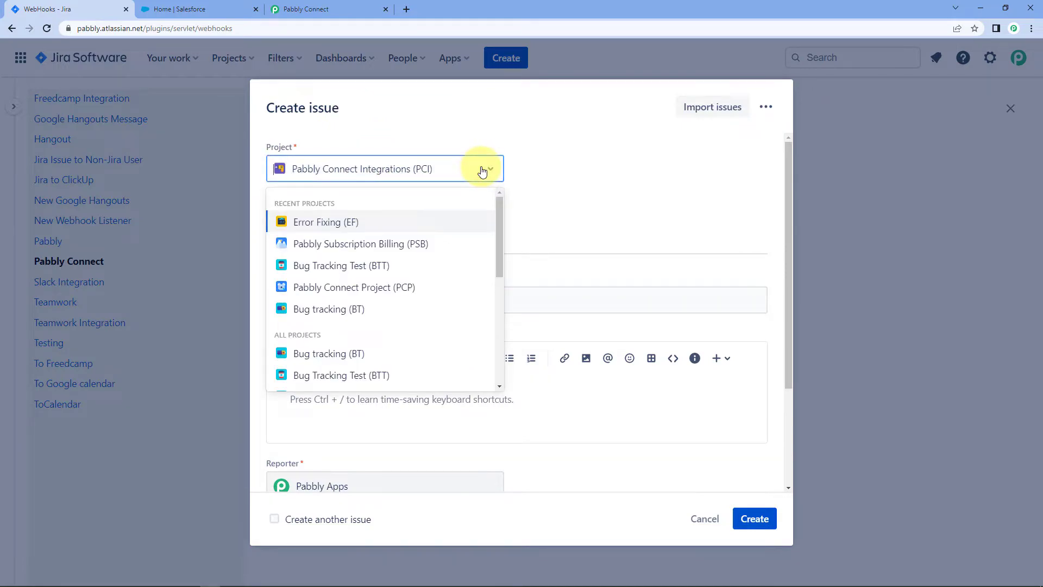
click(409, 169)
click(387, 232)
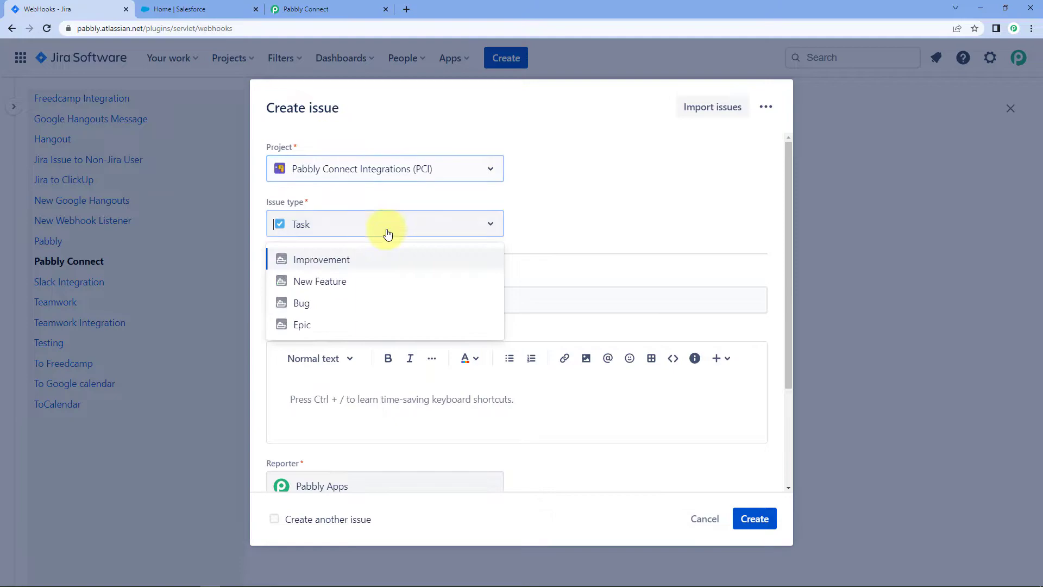
click(309, 302)
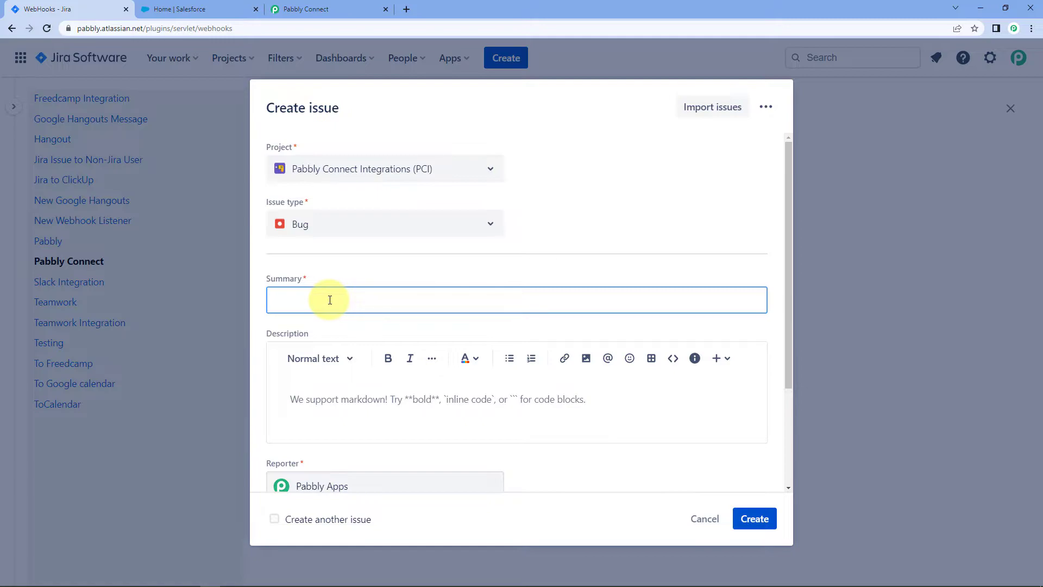
- Enter "Fix Mapping Button" as the issue's summary
text(M)
key(BackSpace)
text(Fix Mapping Button)
- Write the issue description "The mapping button in Pabbly Connect is not working."
click(332, 398)
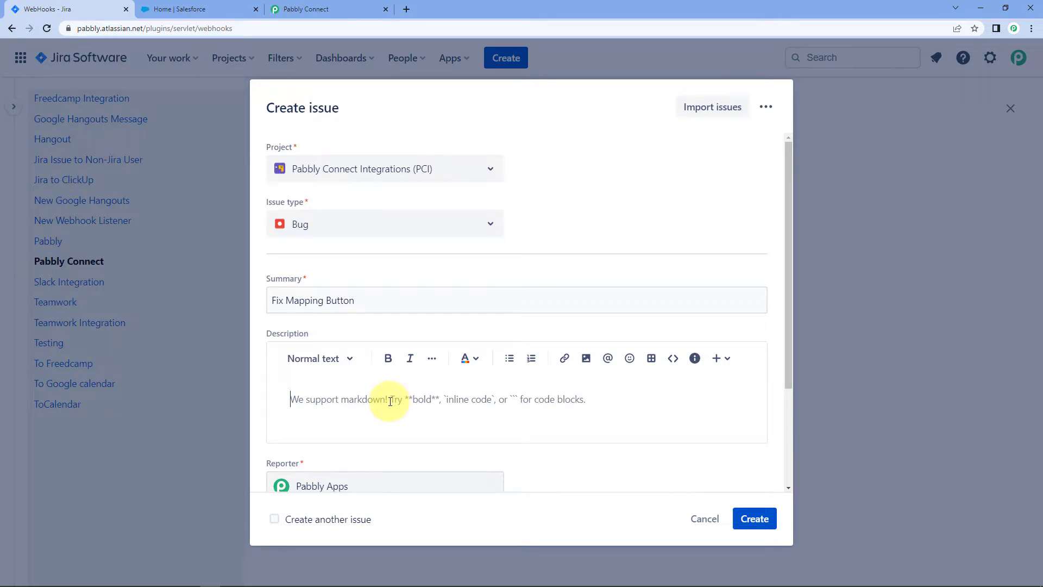
text(T)
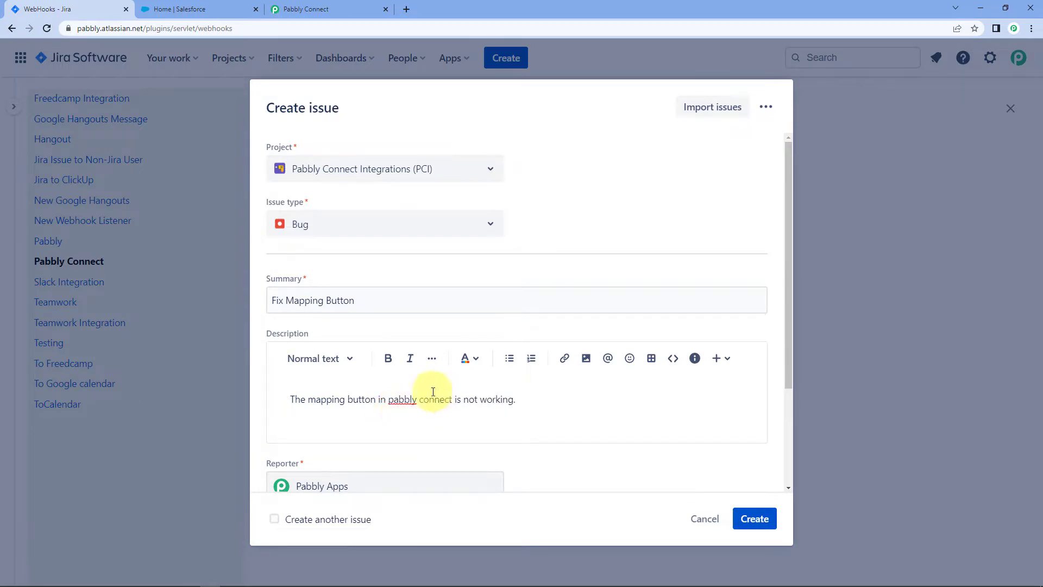
click(393, 402)
key(BackSpace)
text(P)
key(Delete)
text(C)
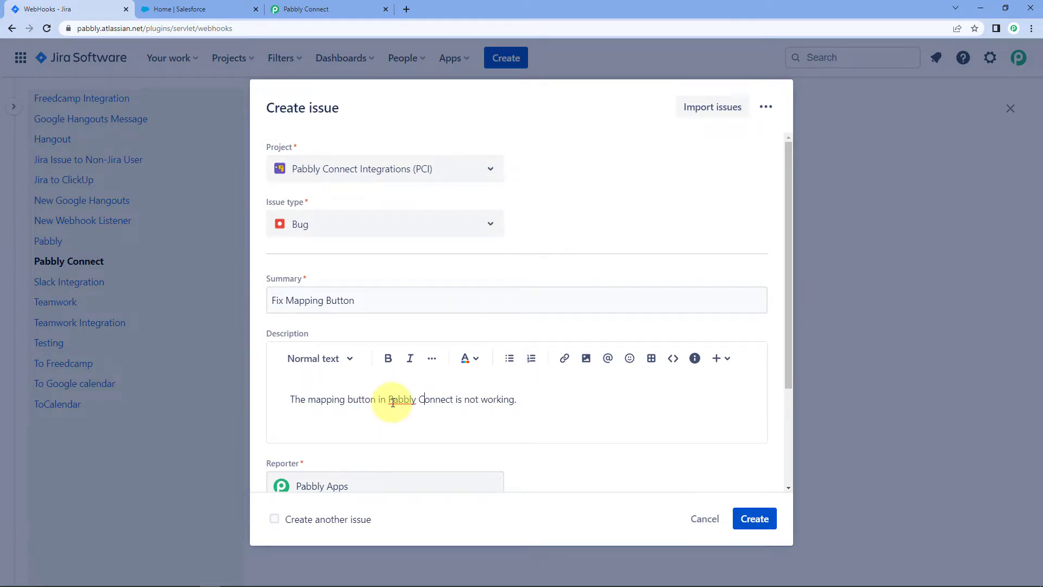
drag(366, 302, 272, 298)
click(378, 277)
- Set the issue's due date to 7/9/2022 and create the issue
scroll(424, 398, down, 2)
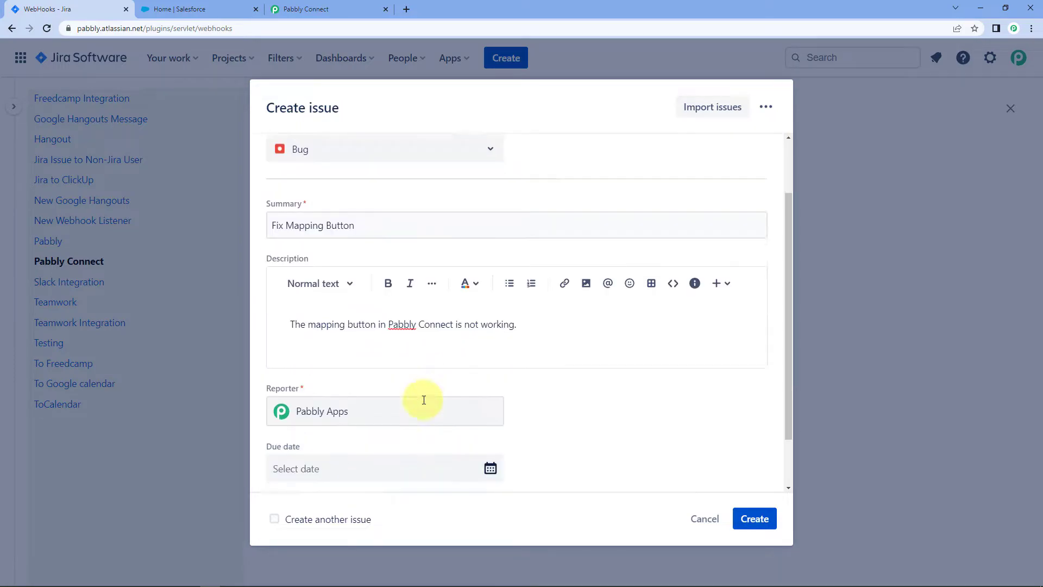
scroll(380, 397, down, 1)
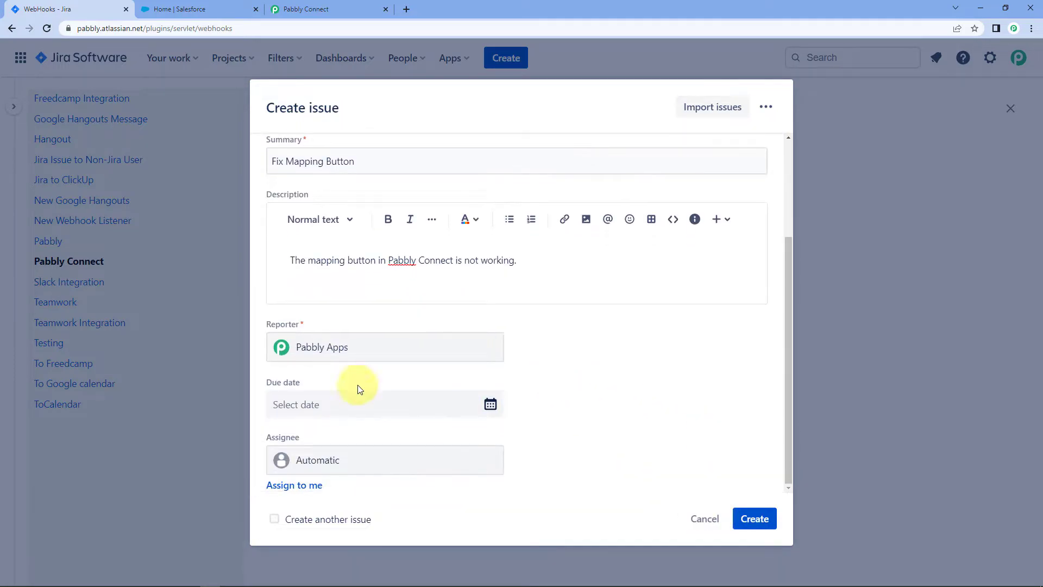
click(385, 409)
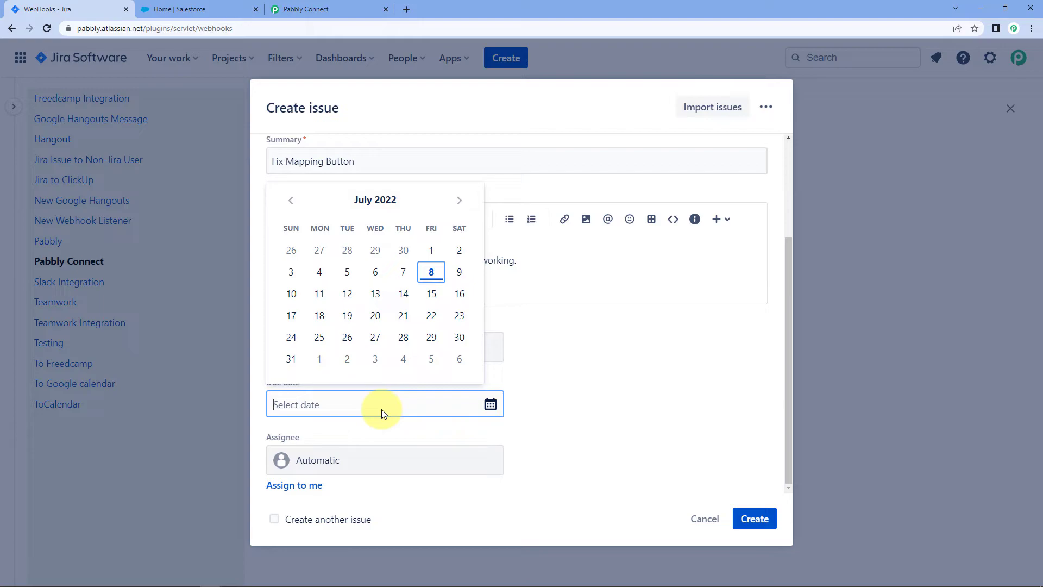
click(458, 274)
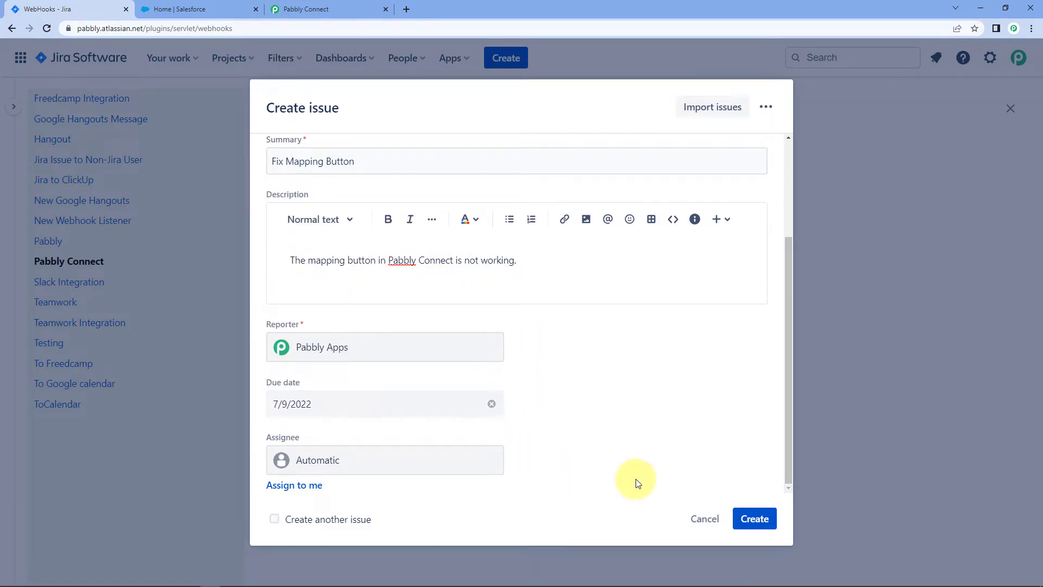
click(746, 519)
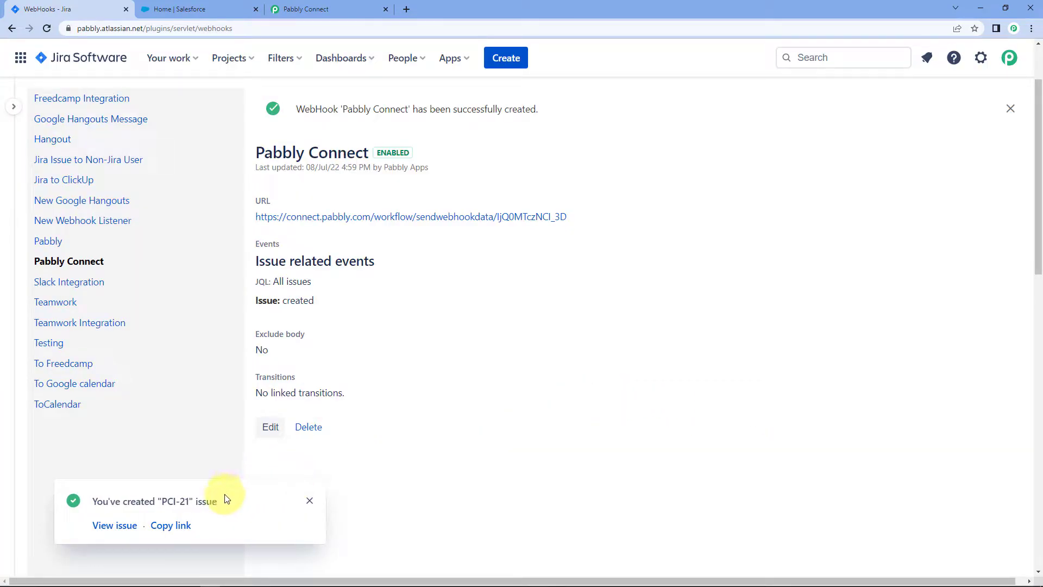
- View the newly created issue, and switch back to the Pabbly Connect workflow's Jira trigger response
click(117, 526)
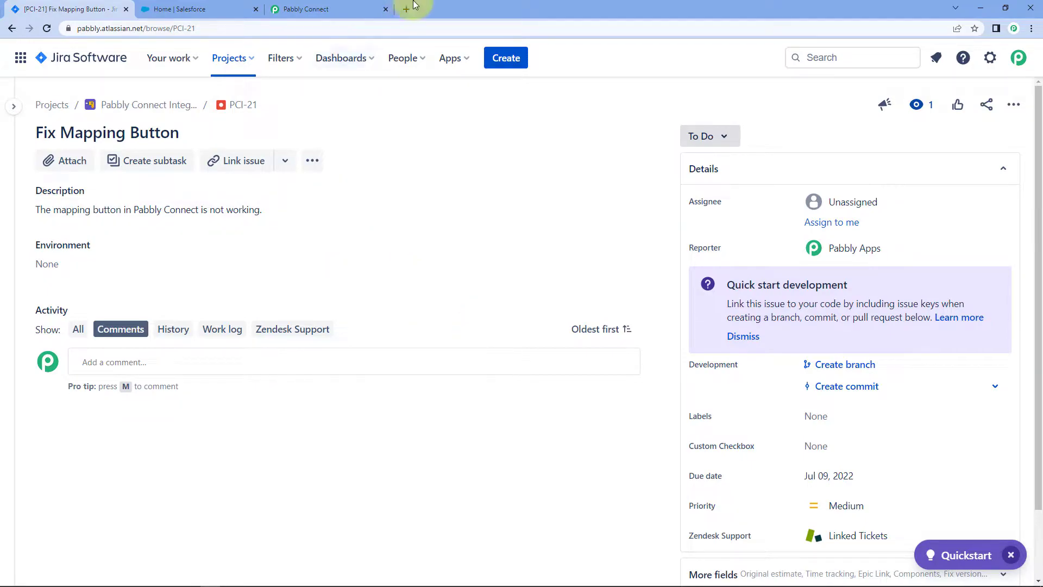
click(352, 8)
click(198, 171)
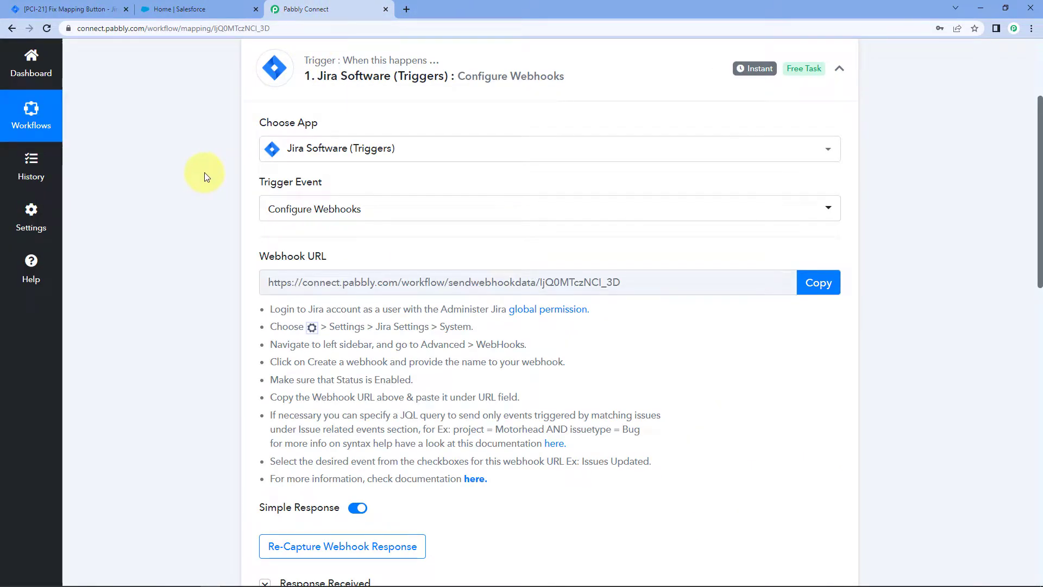
scroll(204, 172, down, 6)
scroll(204, 172, down, 2)
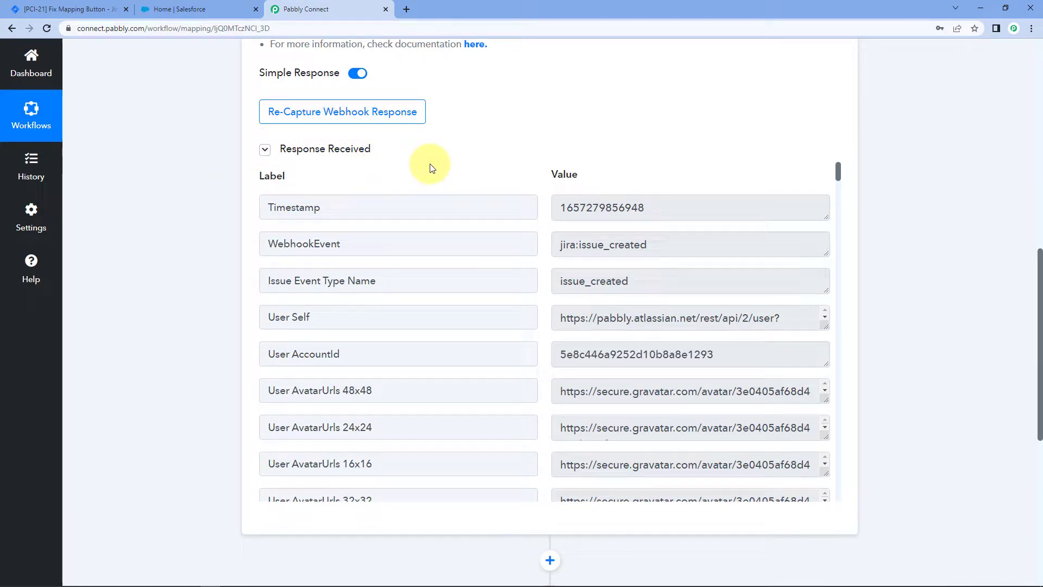
- Check the issue key, issue type name and project name in the received webhook response
scroll(537, 207, down, 4)
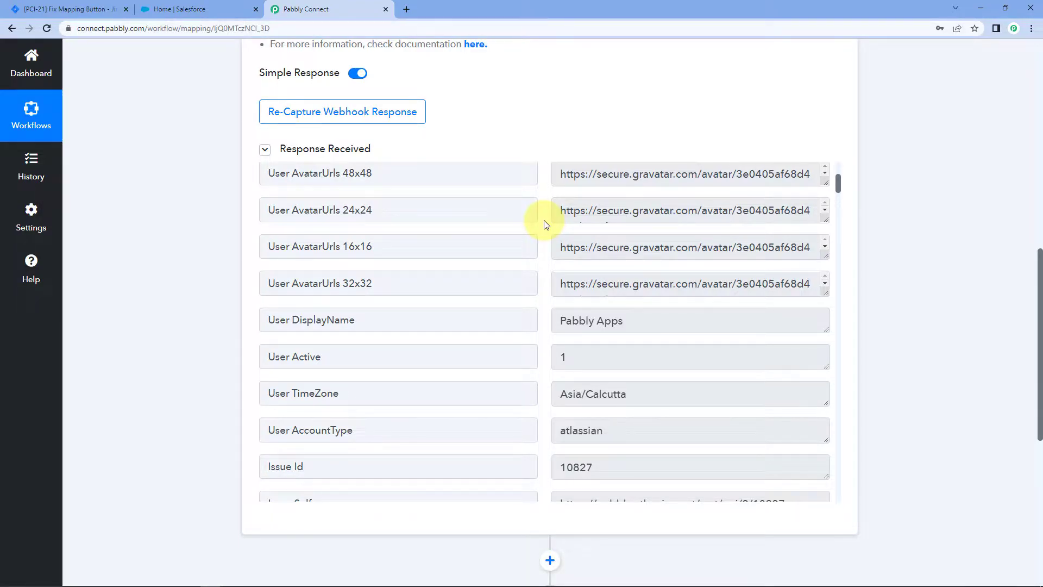
scroll(543, 223, down, 3)
scroll(535, 231, down, 2)
scroll(535, 234, down, 3)
scroll(559, 214, up, 1)
drag(603, 214, 545, 220)
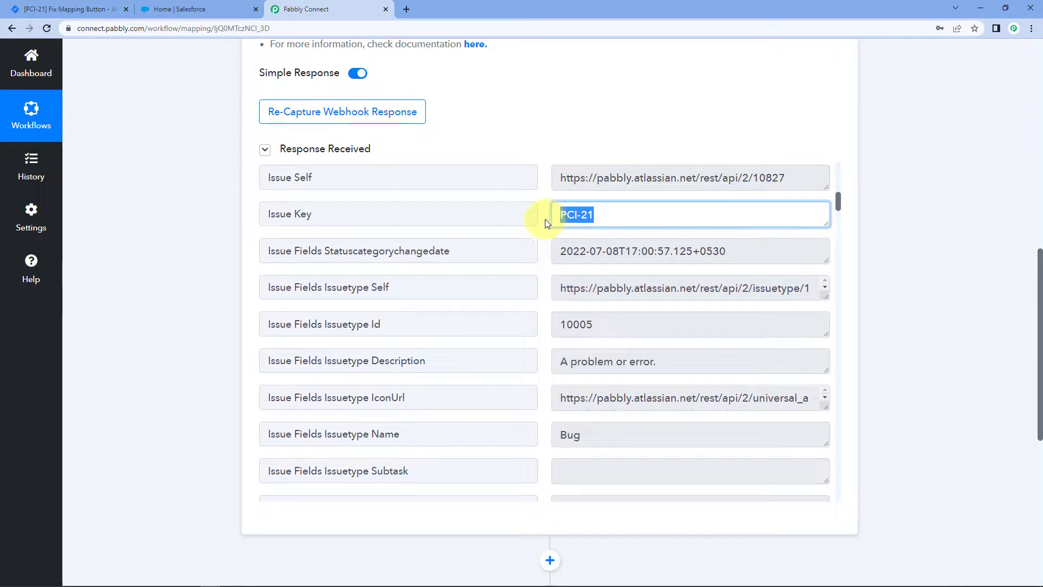
scroll(549, 234, down, 2)
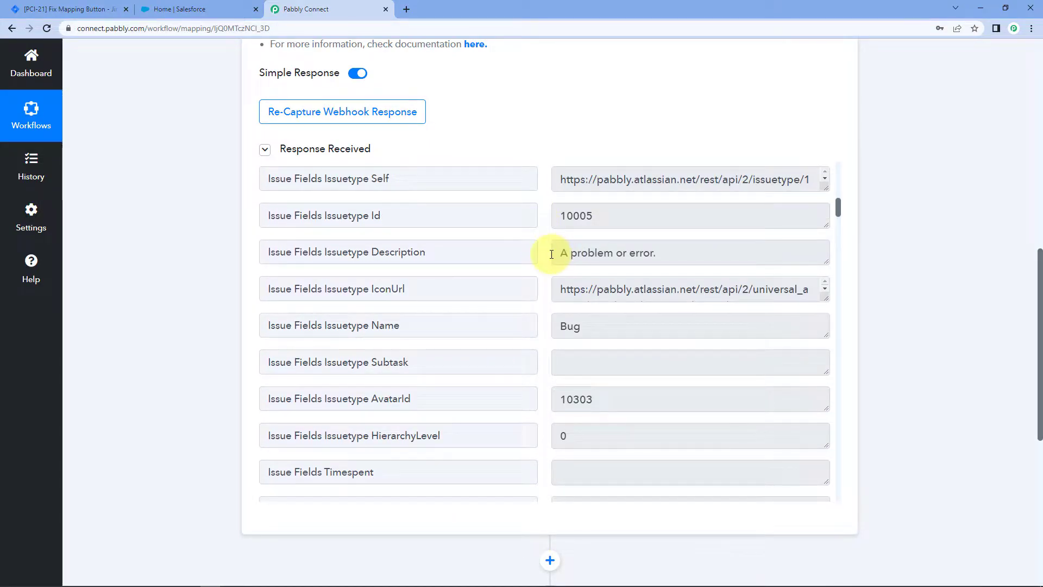
scroll(549, 253, down, 3)
click(601, 216)
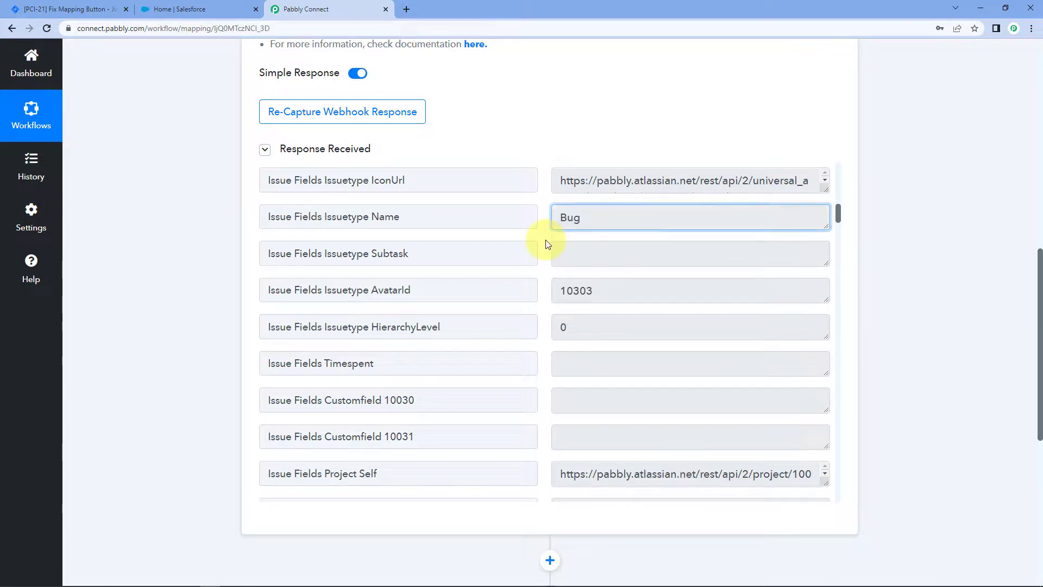
scroll(544, 247, down, 10)
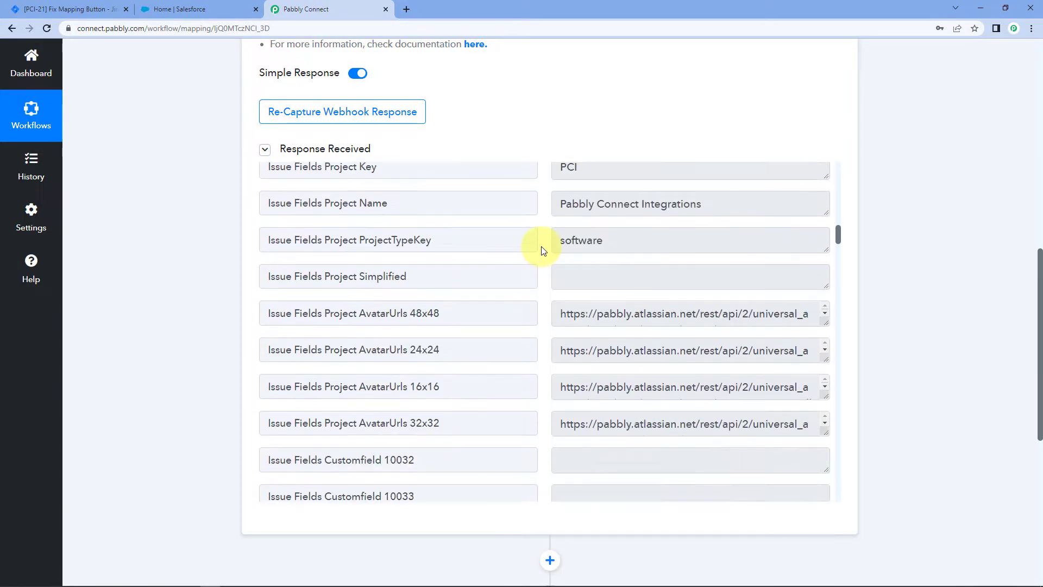
scroll(543, 250, up, 1)
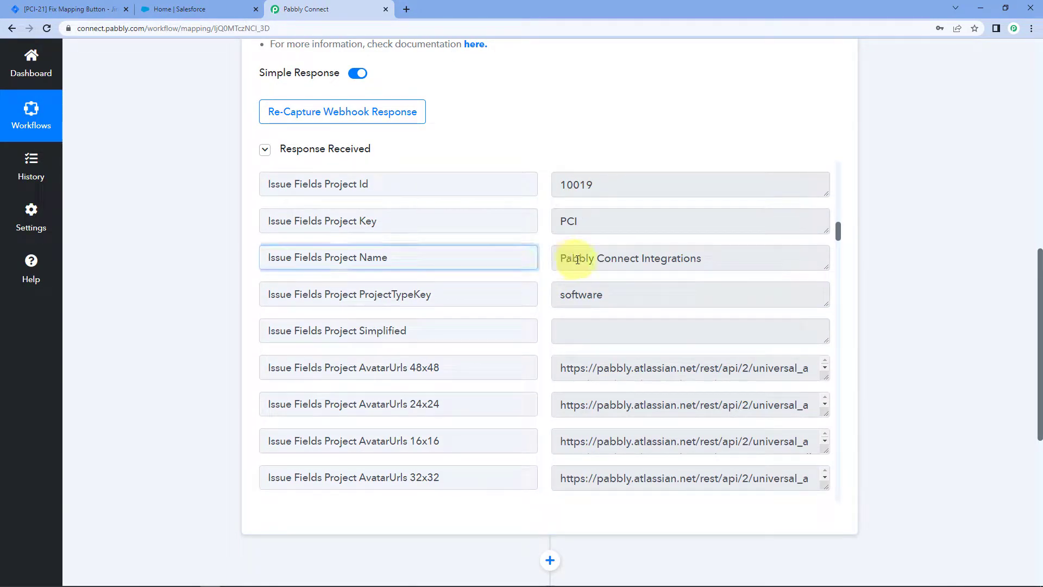
click(594, 259)
drag(704, 265, 558, 259)
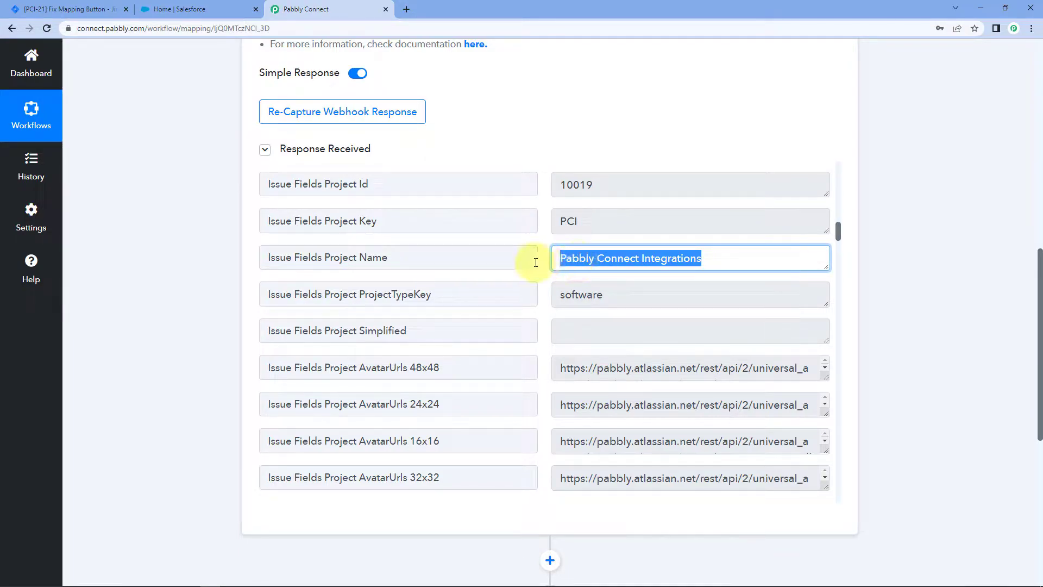
click(546, 276)
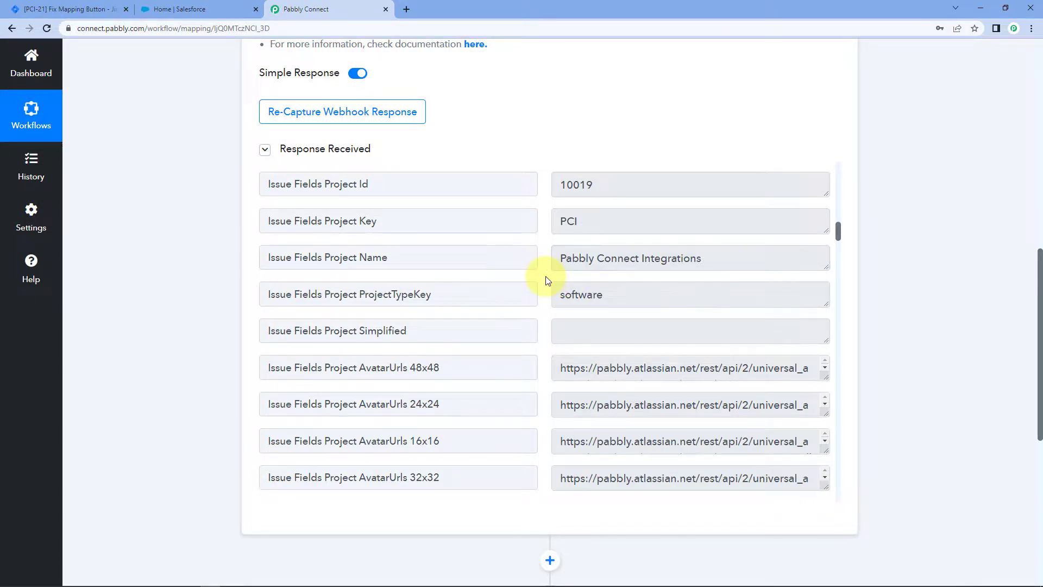
- Find the issue description in the received webhook response and expand its value to read the full text
scroll(546, 279, down, 7)
scroll(547, 280, down, 3)
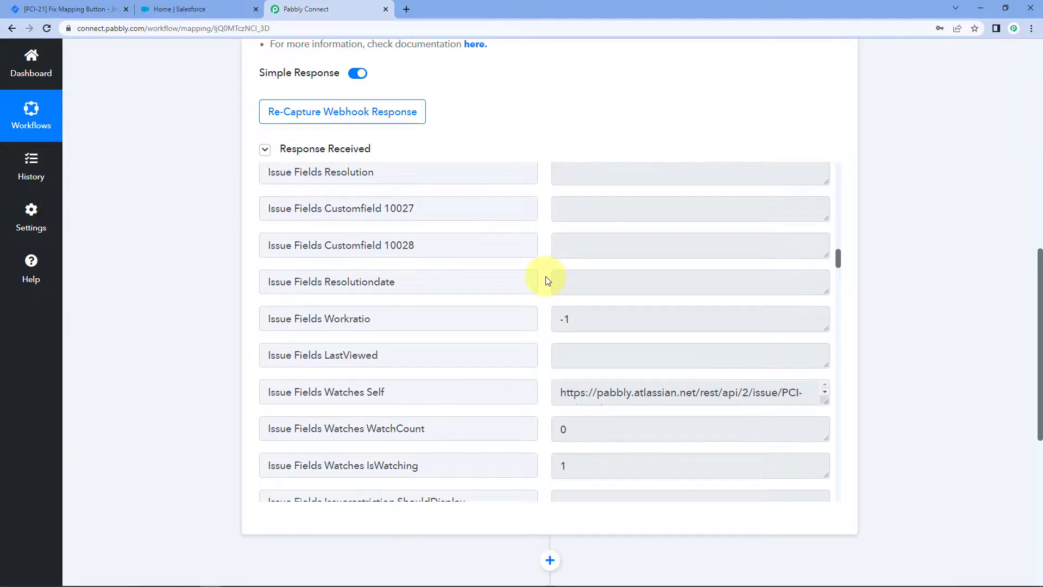
scroll(545, 280, down, 6)
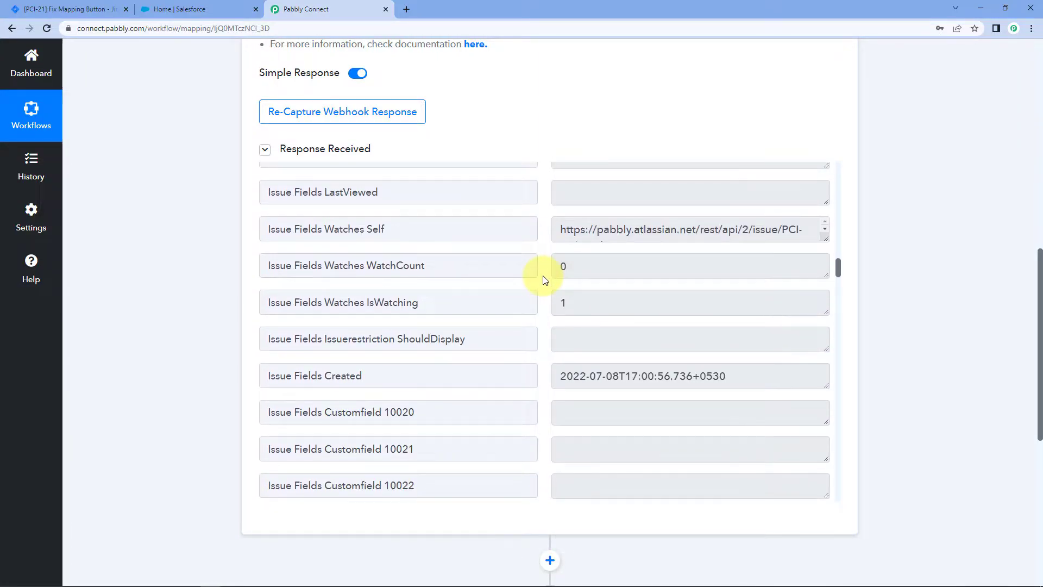
scroll(545, 280, down, 7)
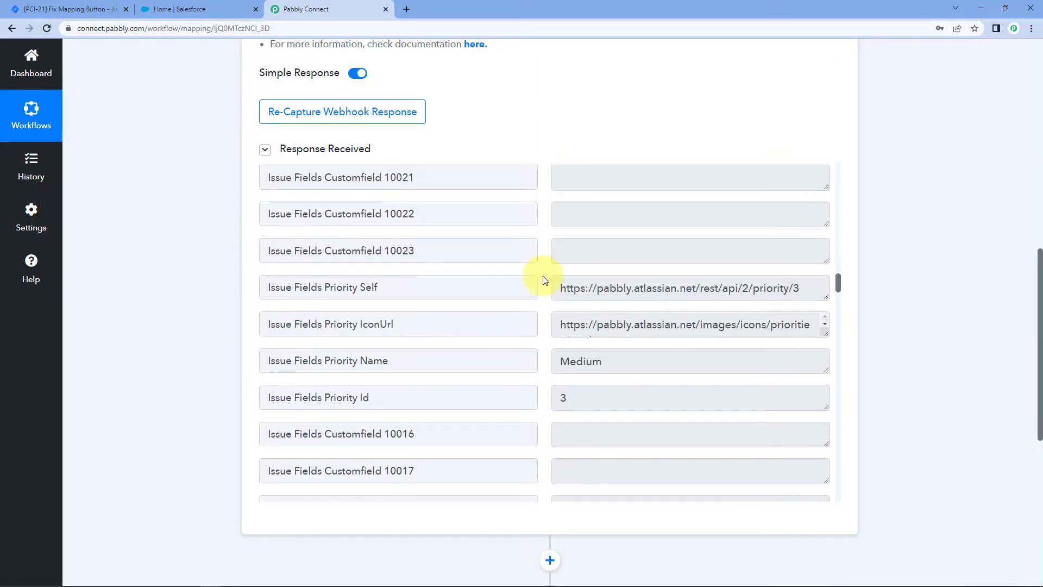
scroll(545, 280, down, 8)
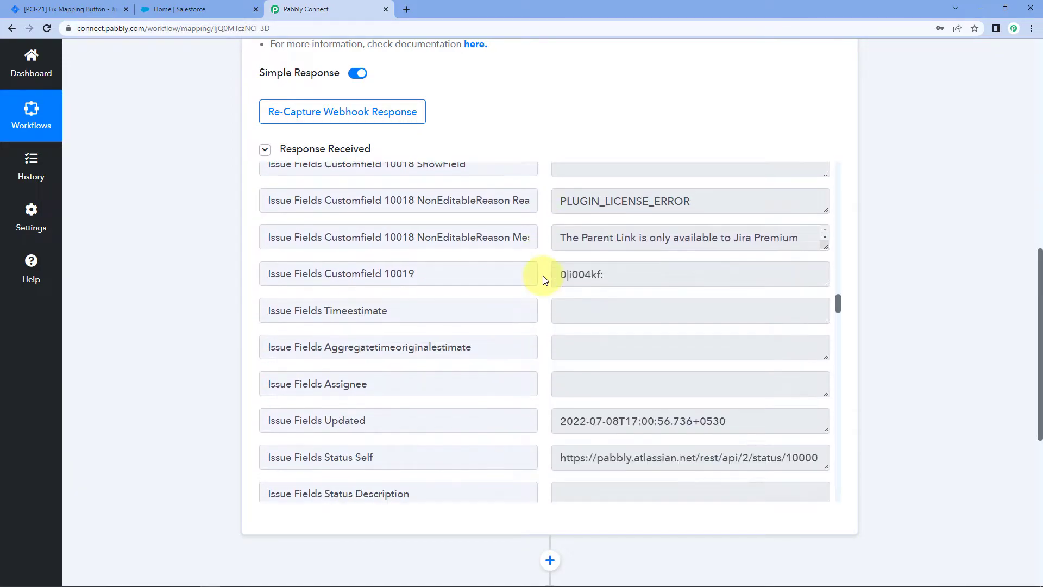
scroll(545, 280, down, 4)
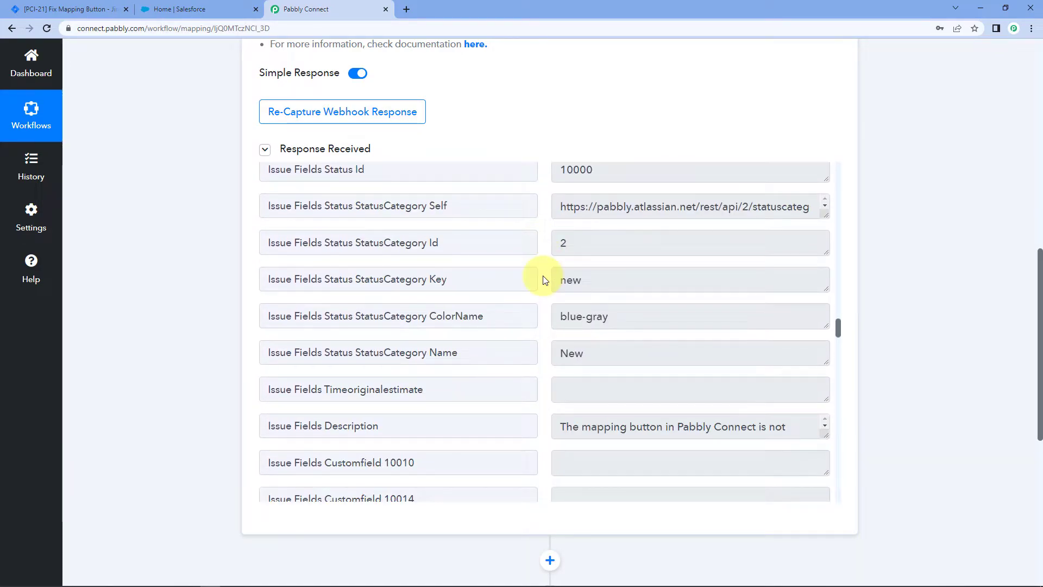
drag(825, 381, 823, 402)
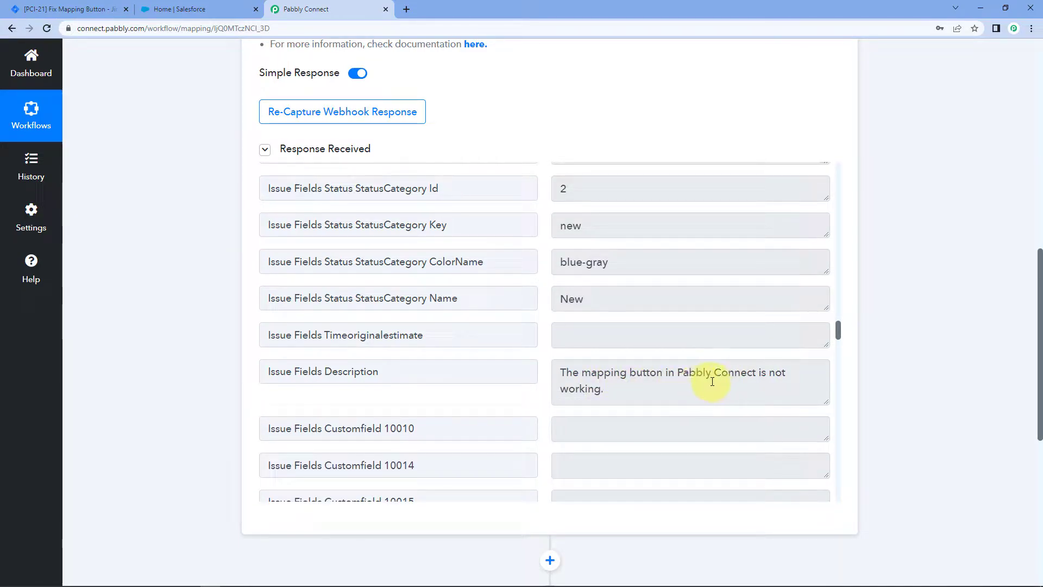
drag(634, 392, 551, 380)
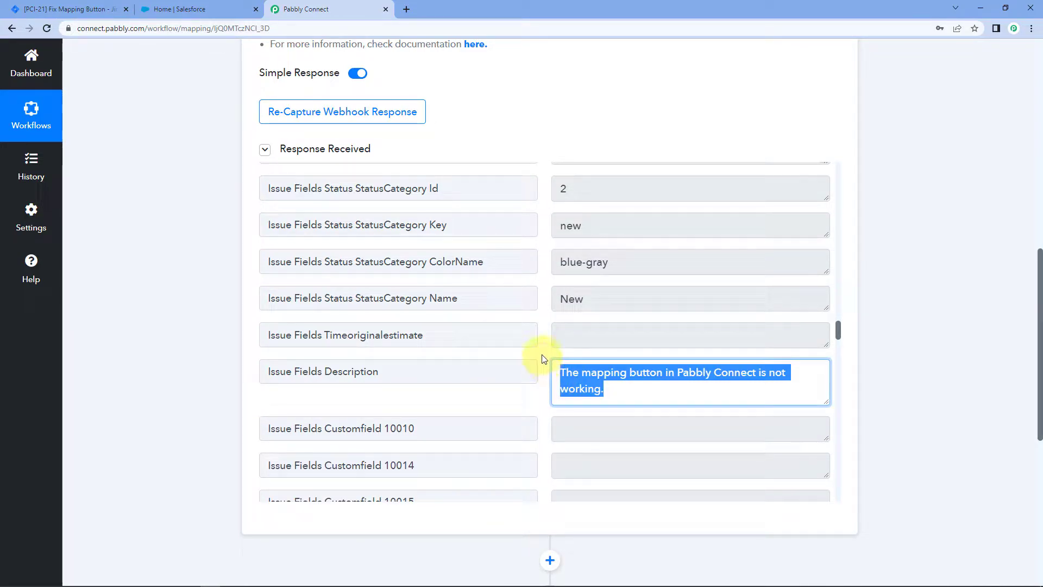
click(542, 354)
- Check the issue summary field in the received webhook response
scroll(543, 356, down, 7)
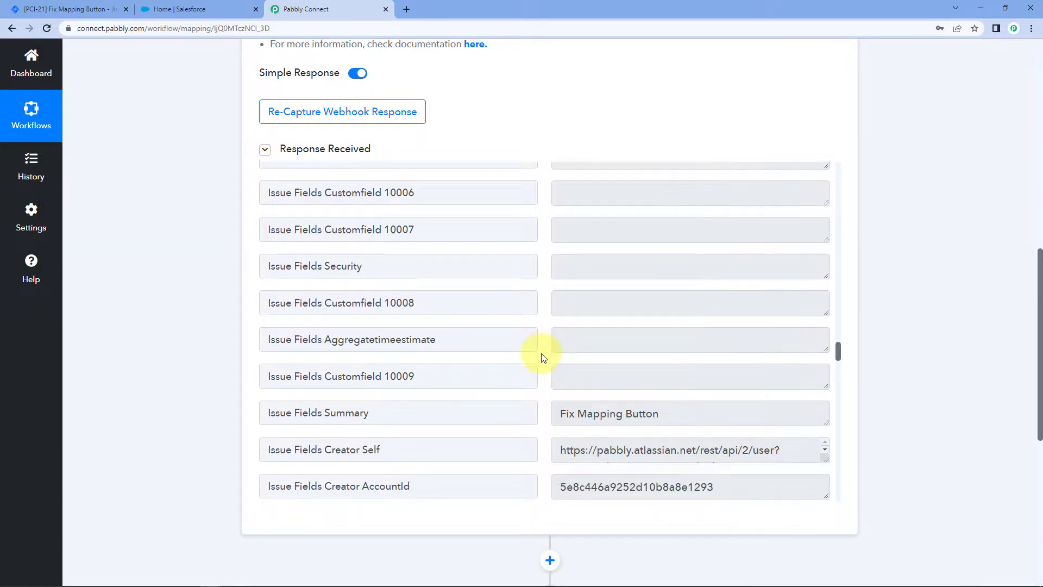
scroll(542, 356, down, 1)
click(598, 361)
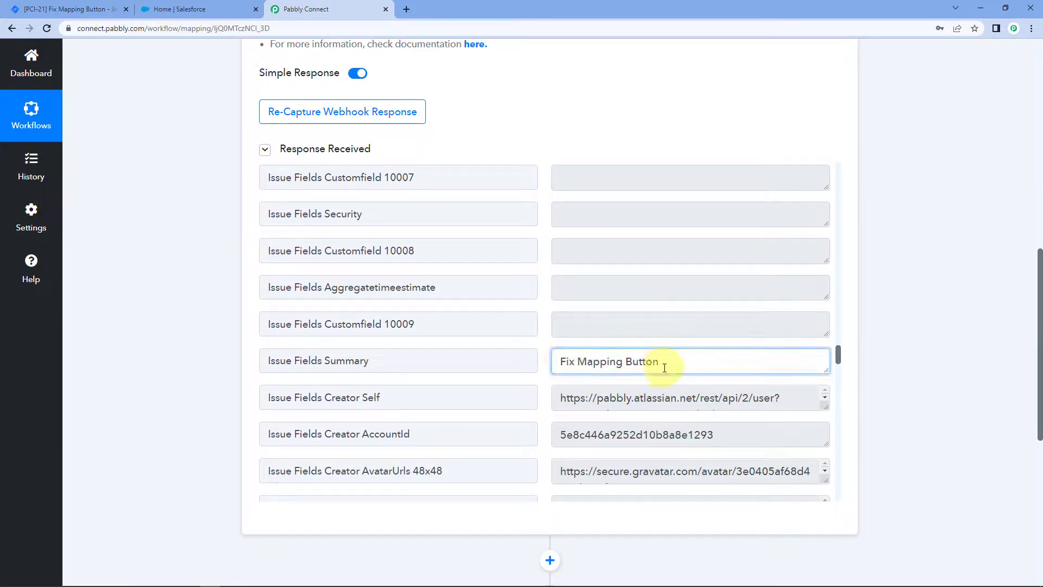
triple_click(615, 364)
- Find the issue's due date in the received webhook response and check its value
scroll(540, 330, down, 9)
scroll(543, 331, down, 10)
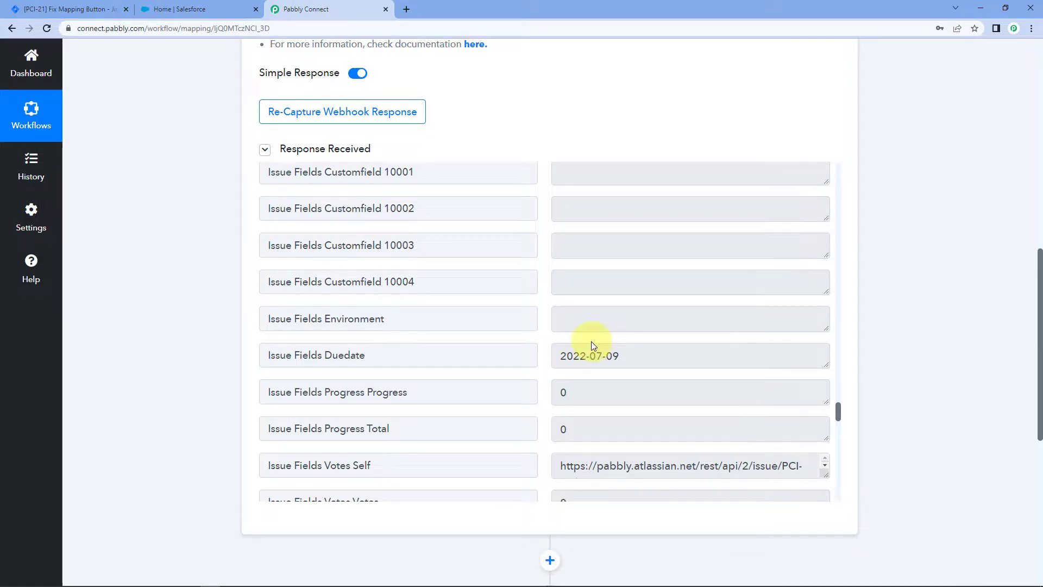
scroll(591, 341, down, 1)
click(532, 305)
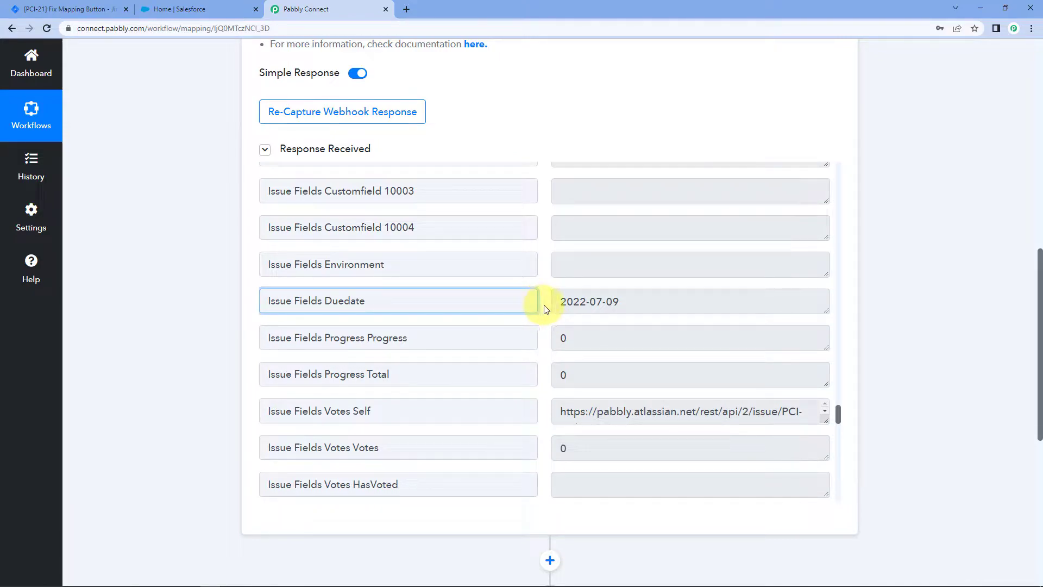
click(546, 308)
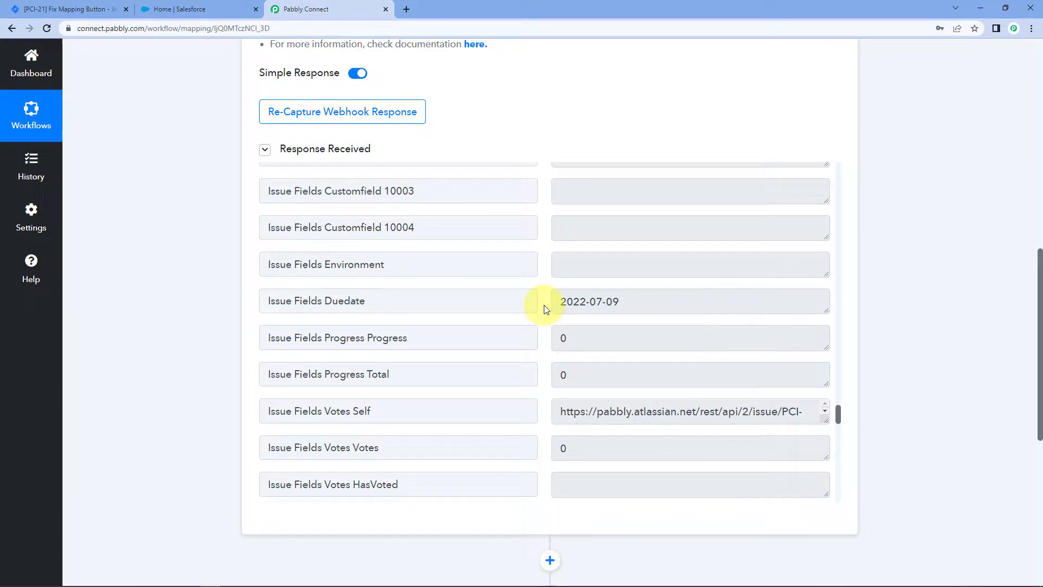
triple_click(422, 295)
click(642, 301)
drag(642, 302, 545, 302)
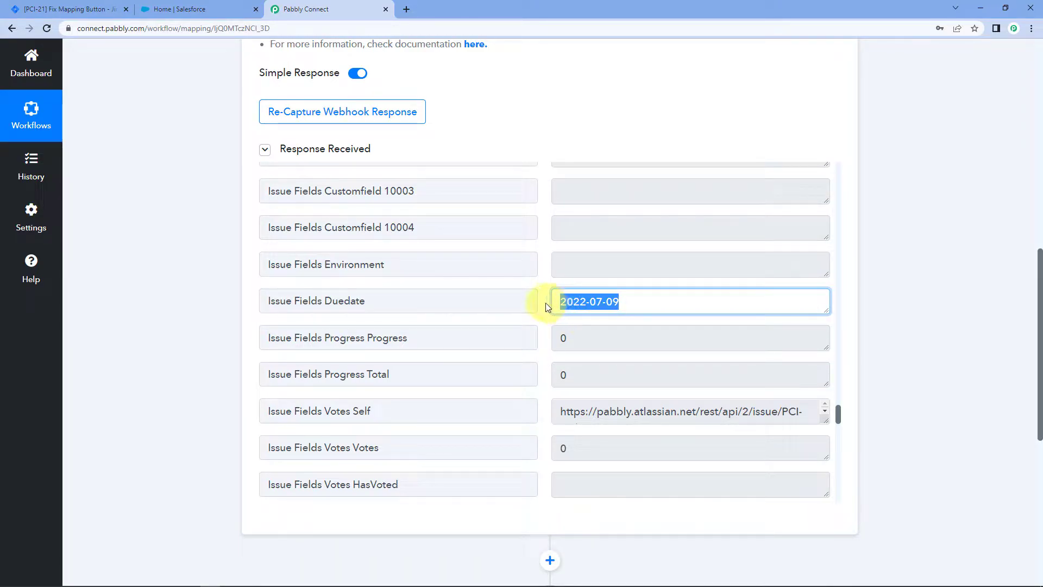
click(545, 302)
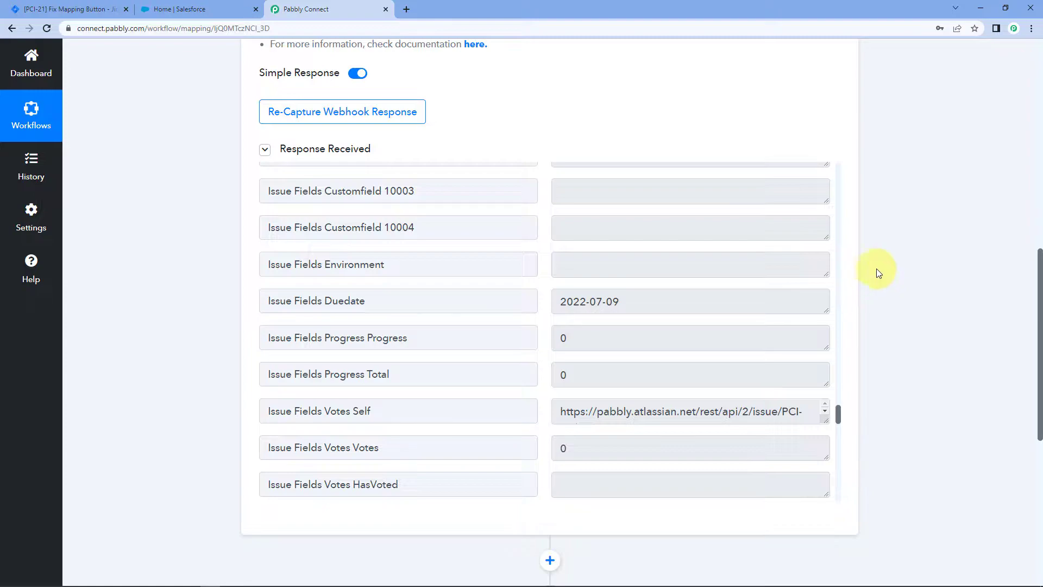
- Choose Salesforce as the app for the workflow's action step
scroll(875, 272, down, 7)
click(510, 247)
click(303, 324)
text(Salesfor)
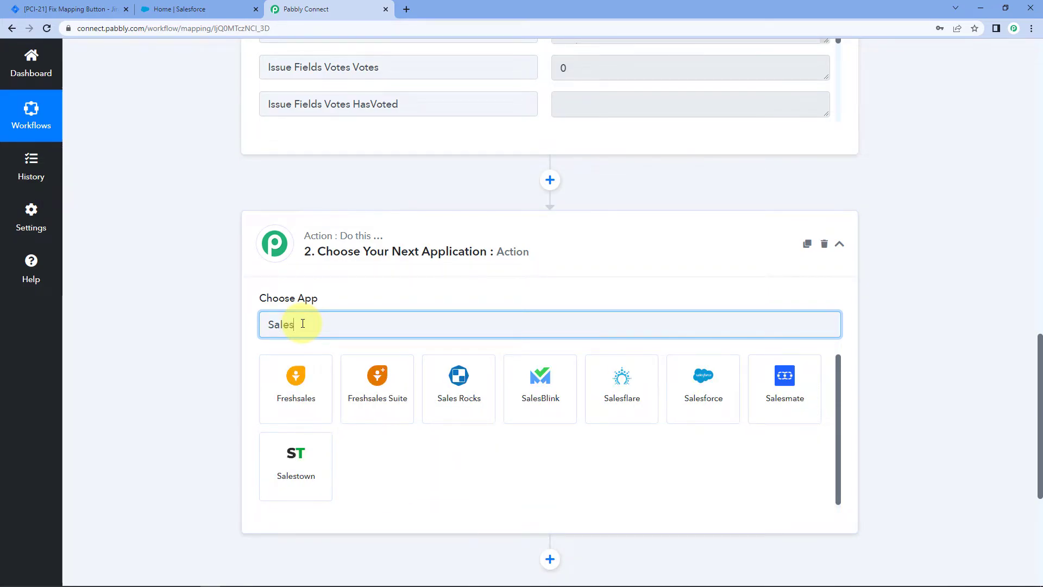
click(303, 379)
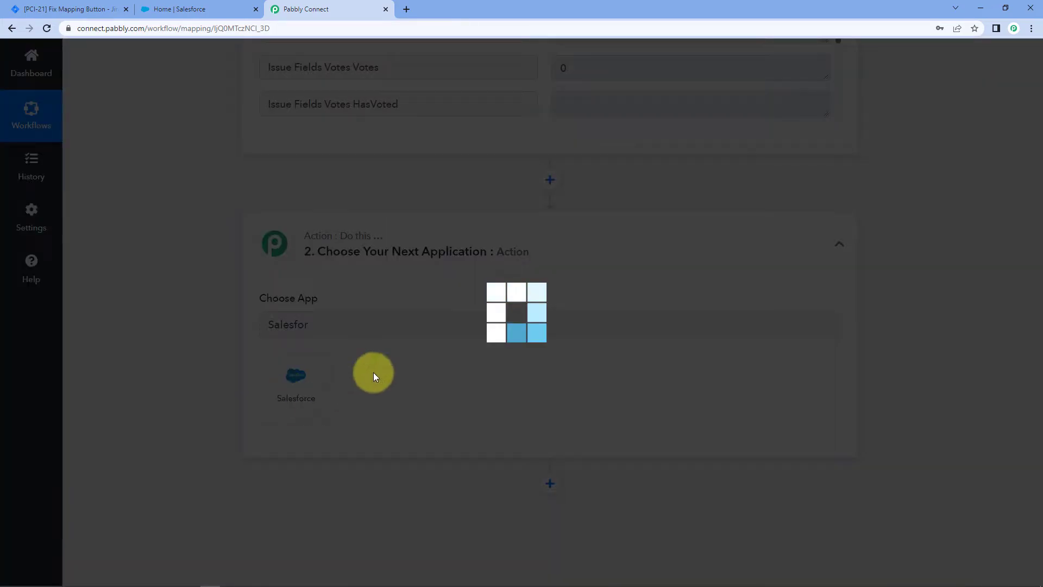
- Set the Salesforce action event to Create Task
scroll(358, 359, down, 2)
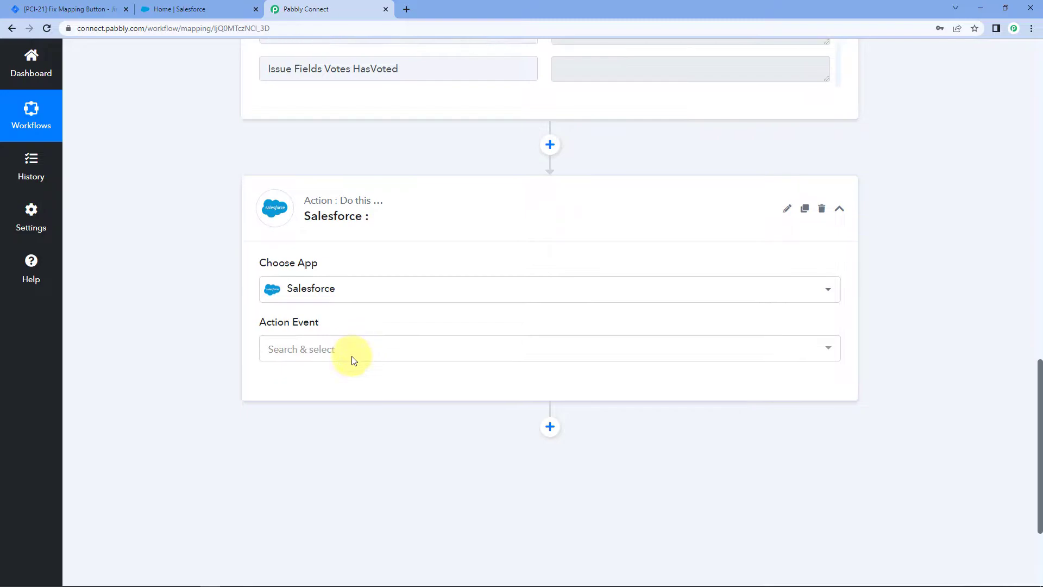
click(346, 272)
scroll(201, 322, down, 1)
scroll(361, 338, down, 5)
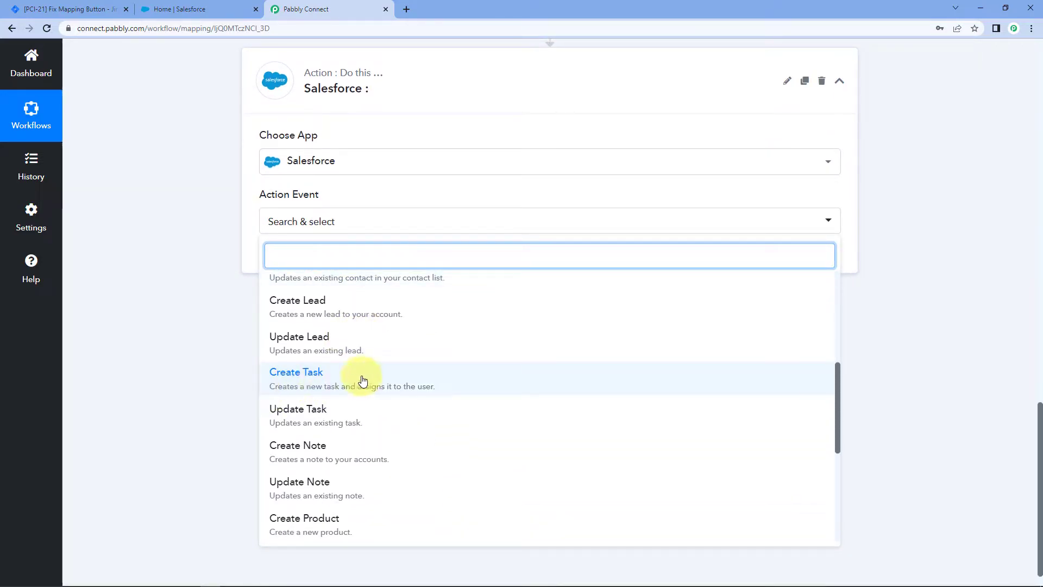
click(323, 380)
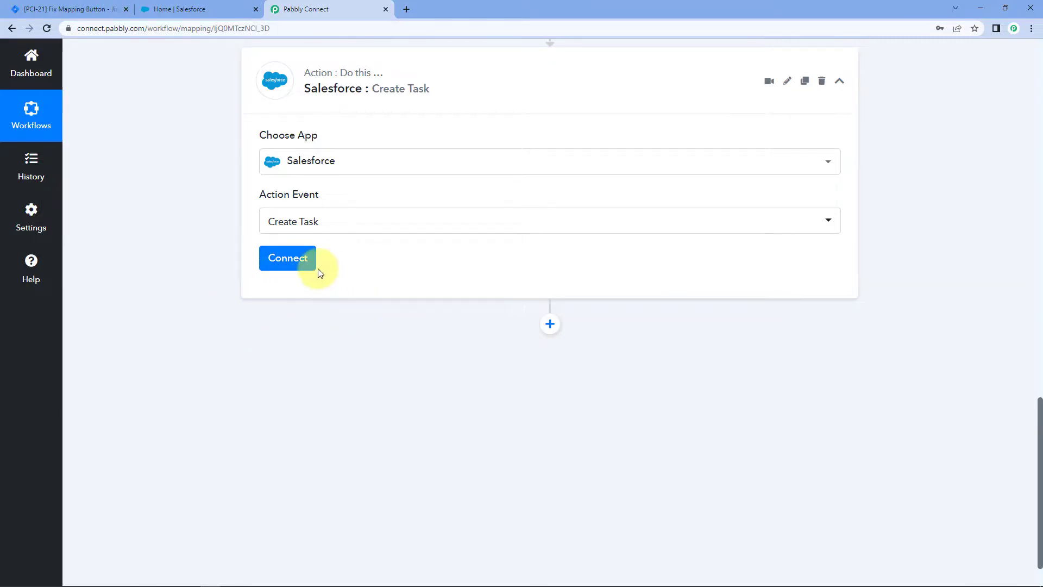
- Add a new Salesforce connection to the Create Task action and allow Pabbly Connect access to the account
click(298, 267)
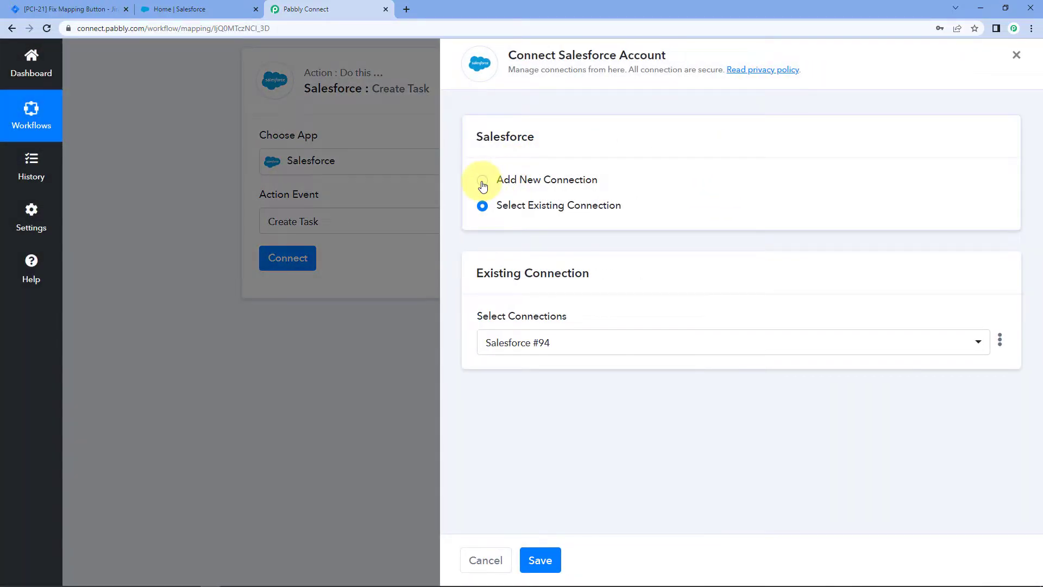
click(488, 181)
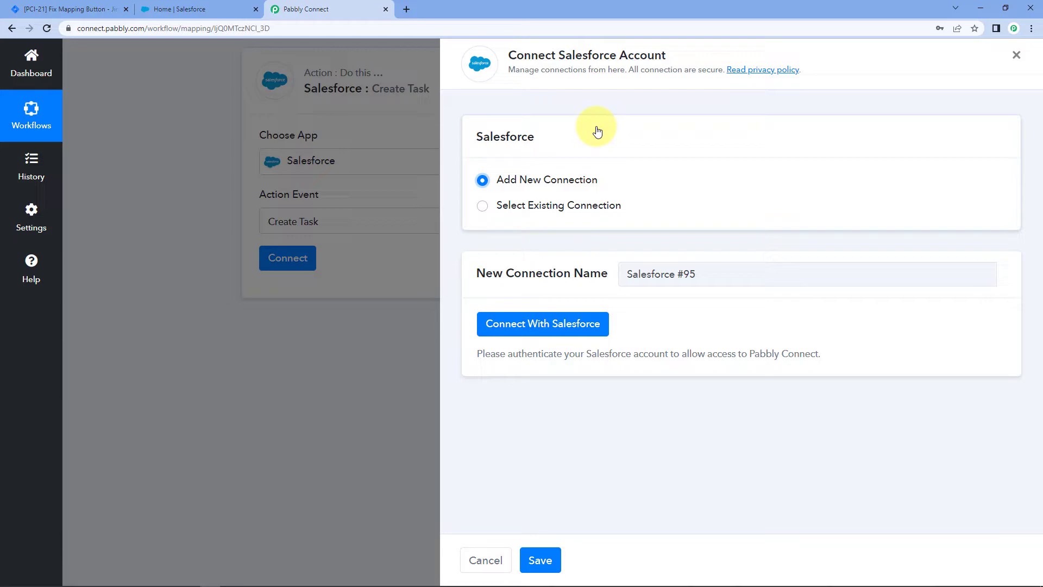
click(557, 328)
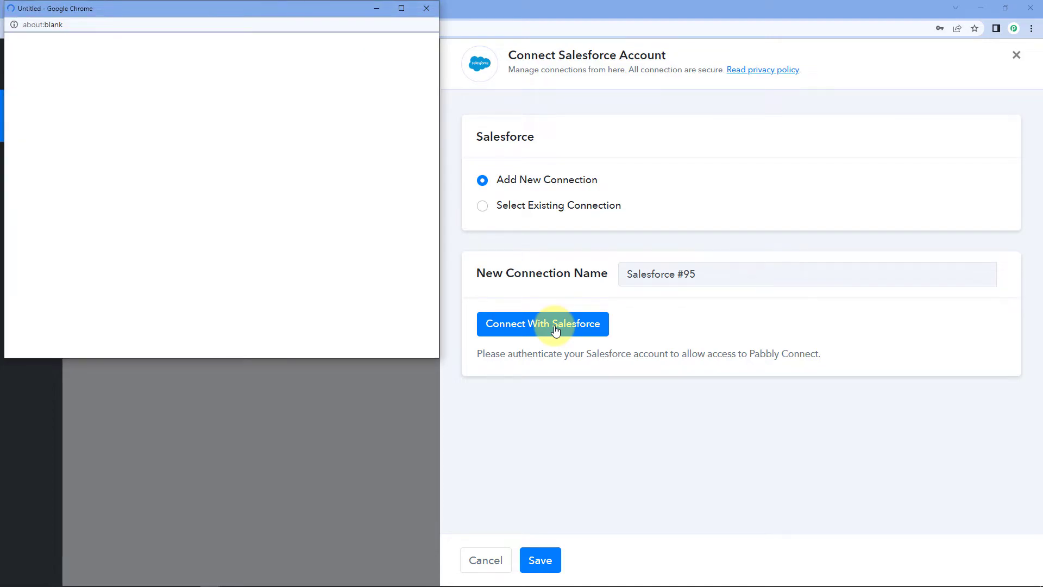
drag(252, 5, 255, 37)
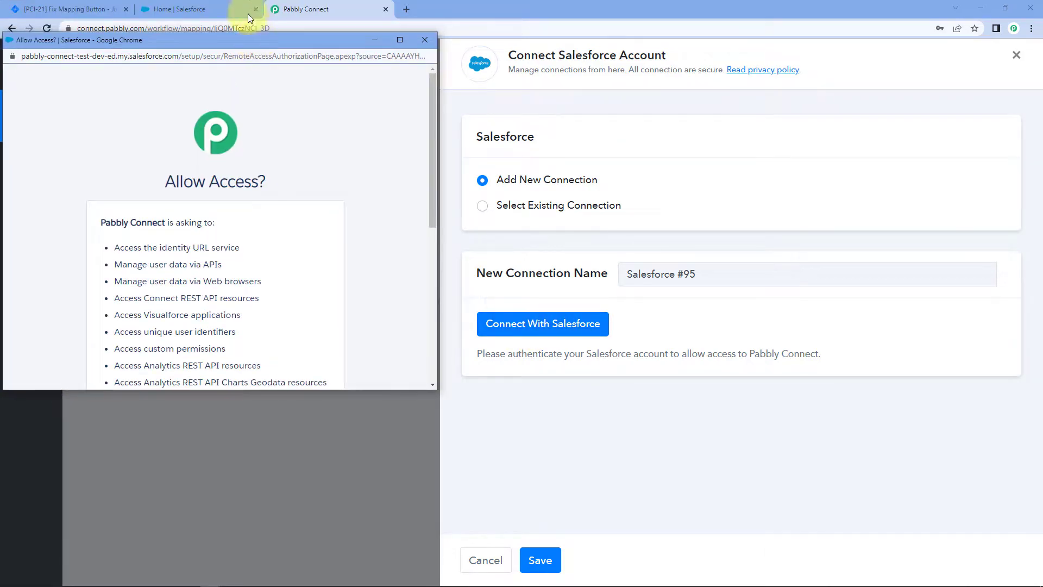
click(219, 7)
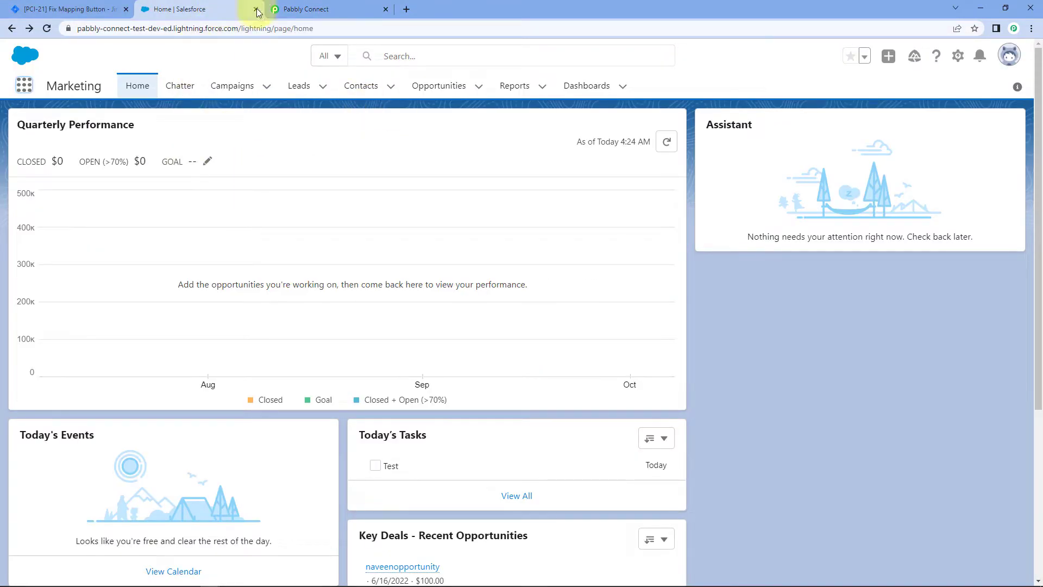
click(282, 9)
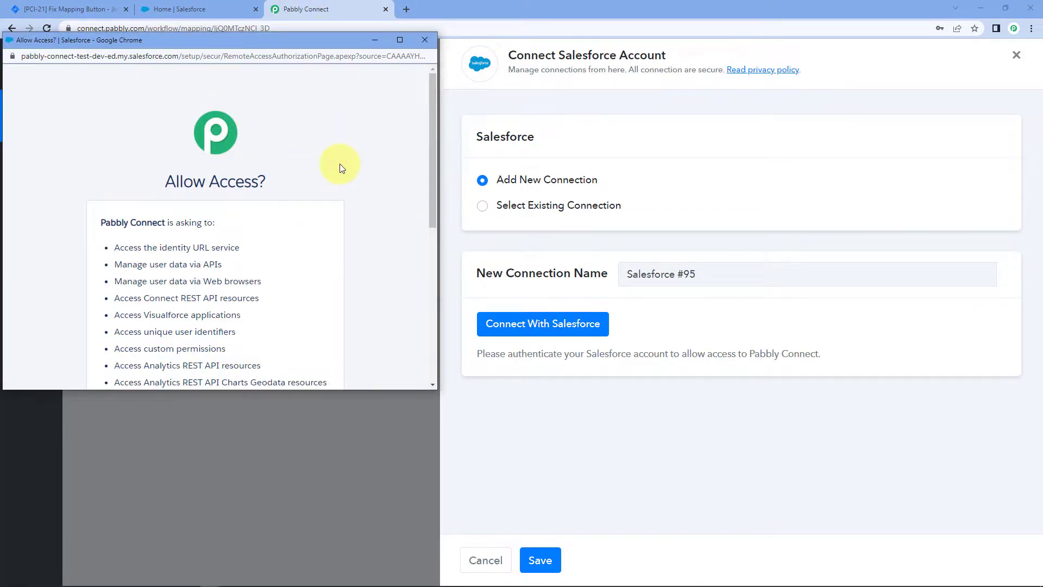
scroll(337, 174, down, 6)
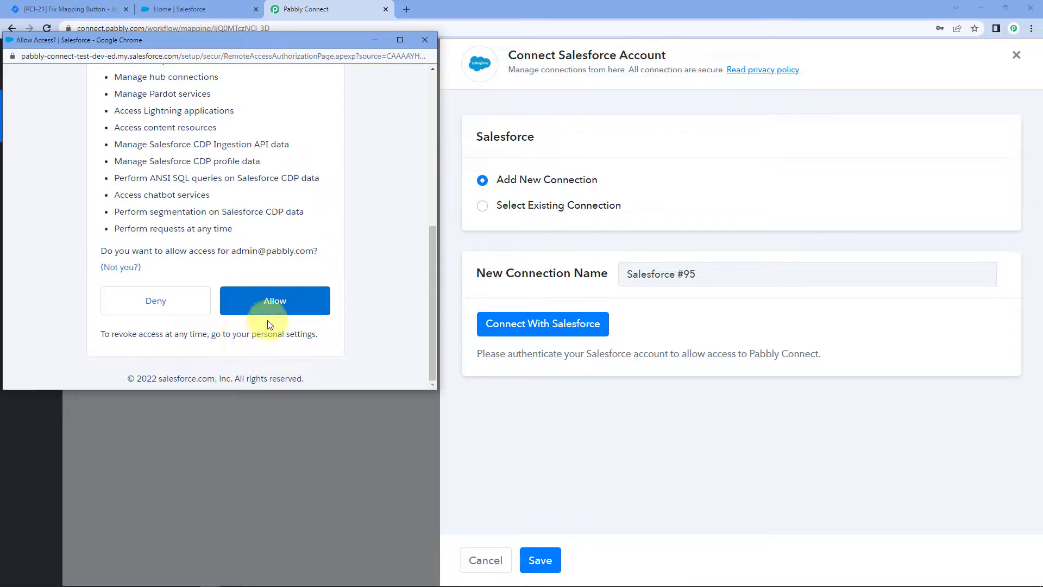
click(284, 307)
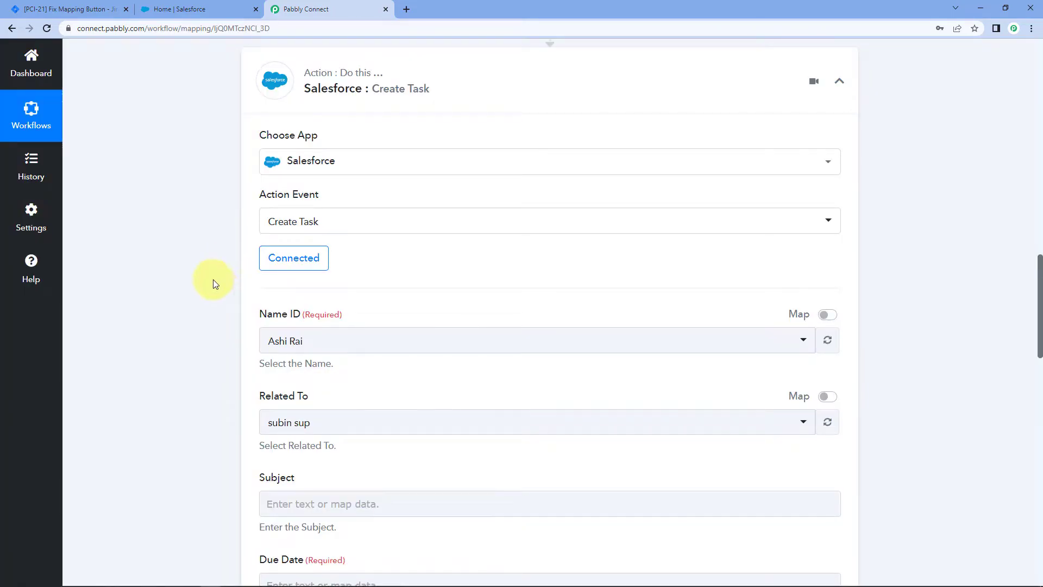
- Search the Name ID options for "Aa" and select the matching contact for the Salesforce task
scroll(203, 278, down, 3)
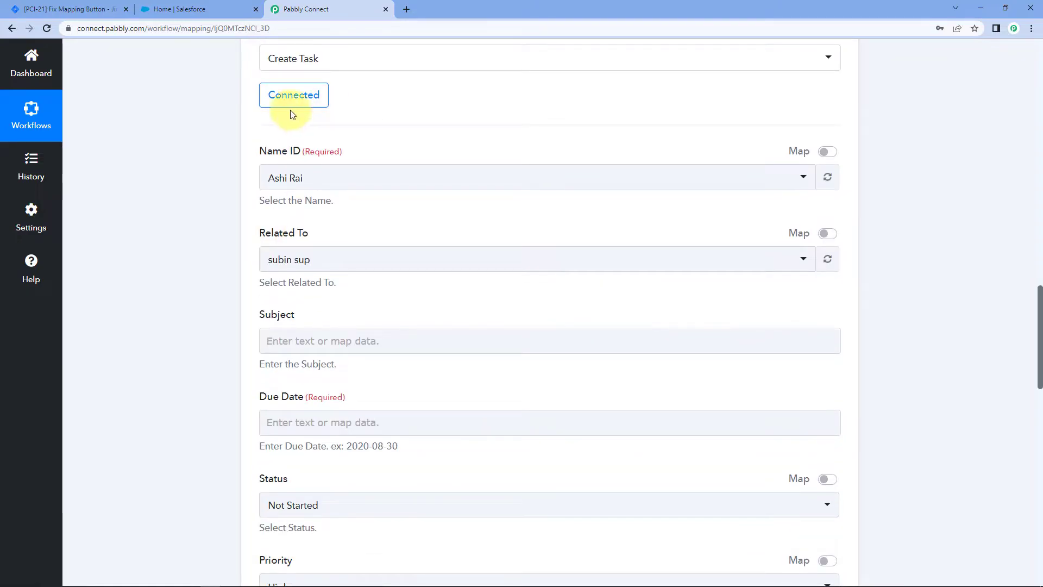
click(374, 177)
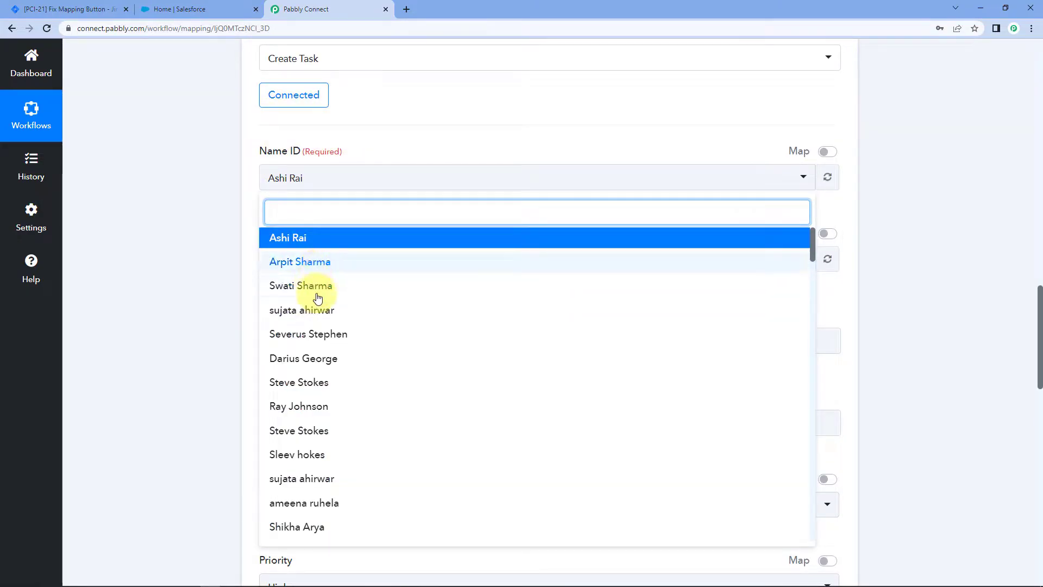
scroll(319, 301, down, 4)
scroll(318, 294, up, 4)
text(Aa)
click(330, 244)
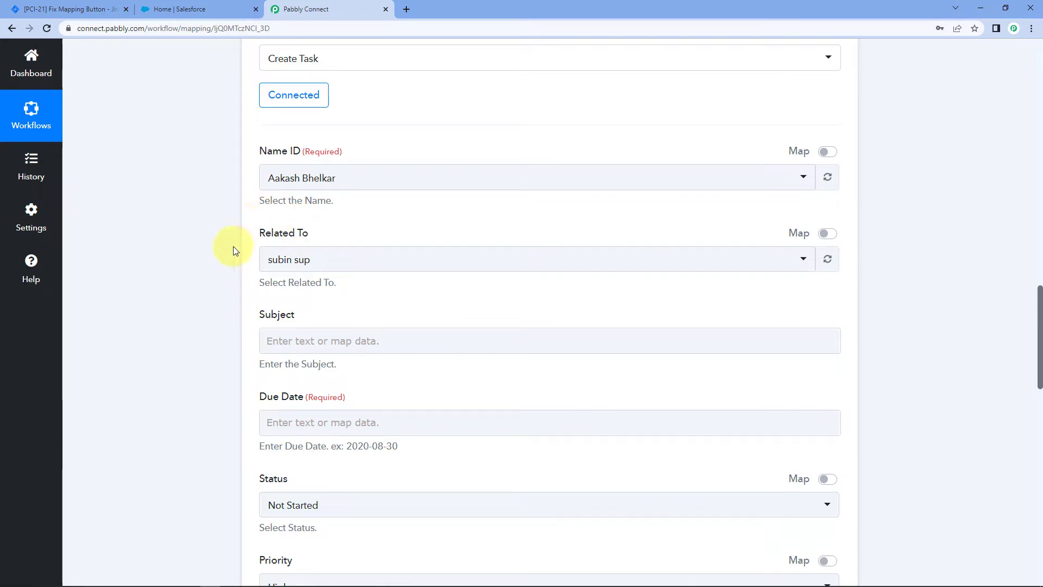
- Set the task's Related To field to Postman
click(344, 263)
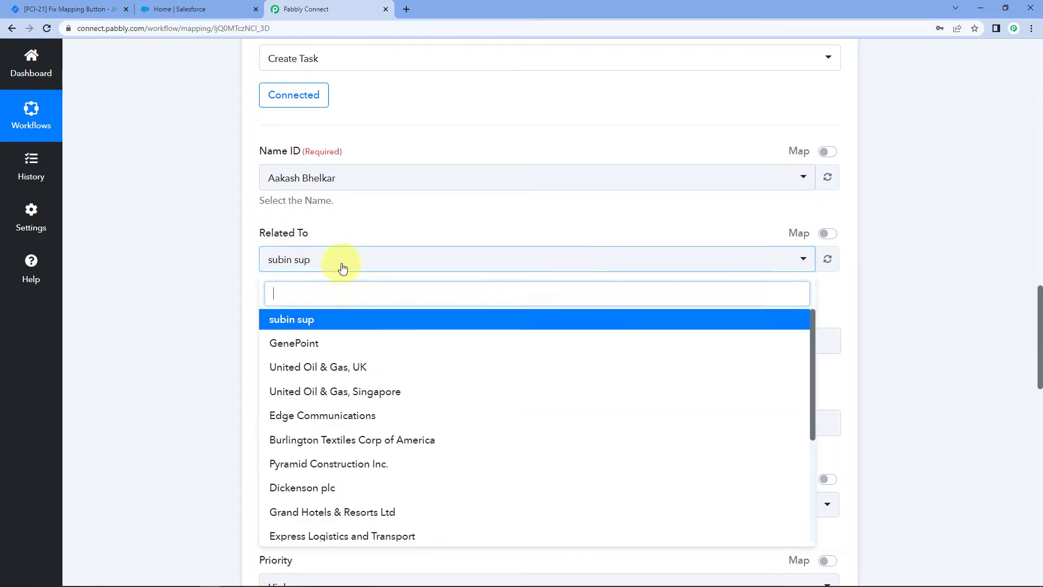
scroll(322, 344, down, 6)
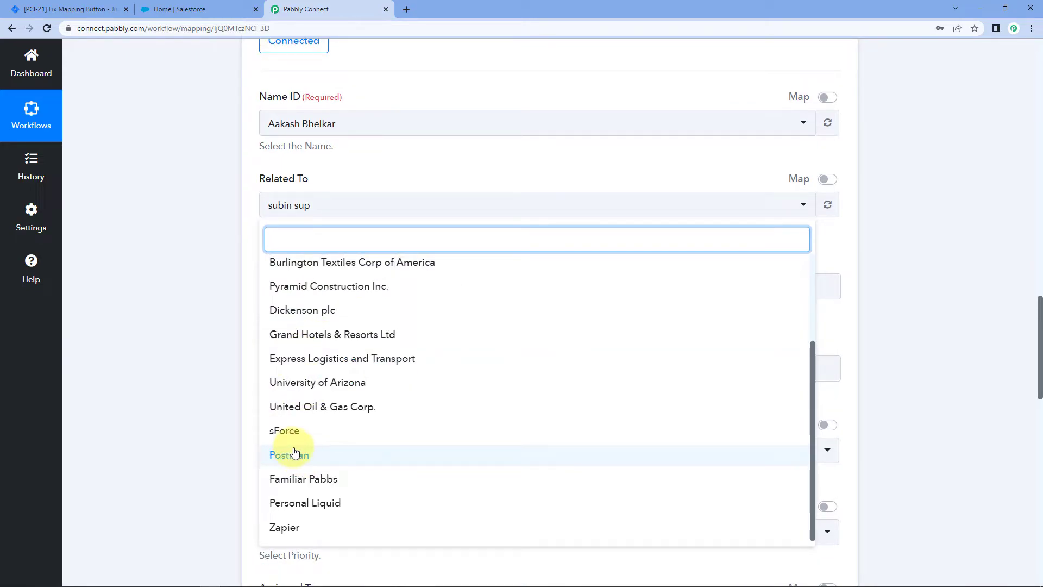
click(294, 453)
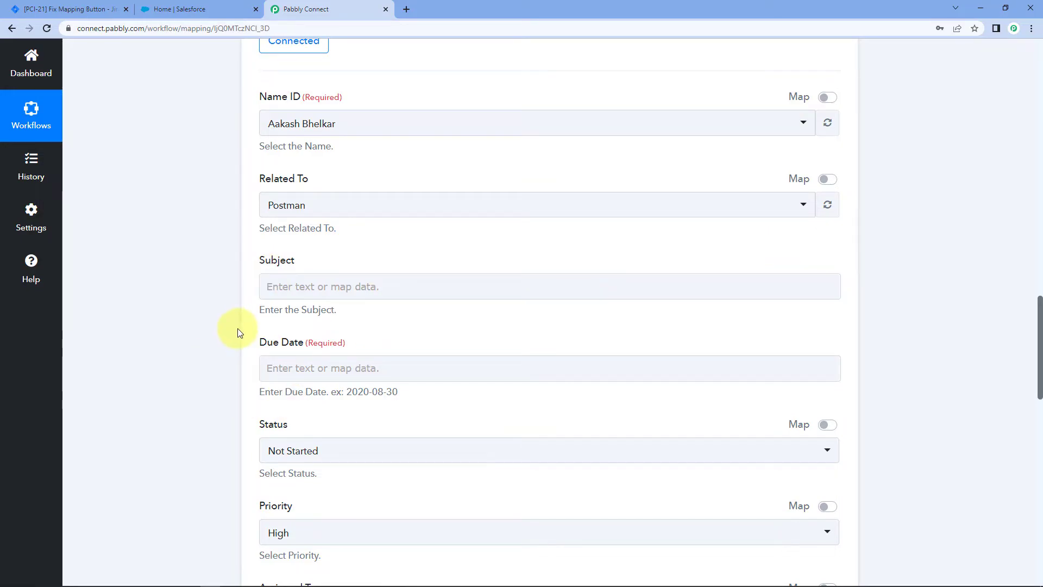
click(300, 294)
click(323, 270)
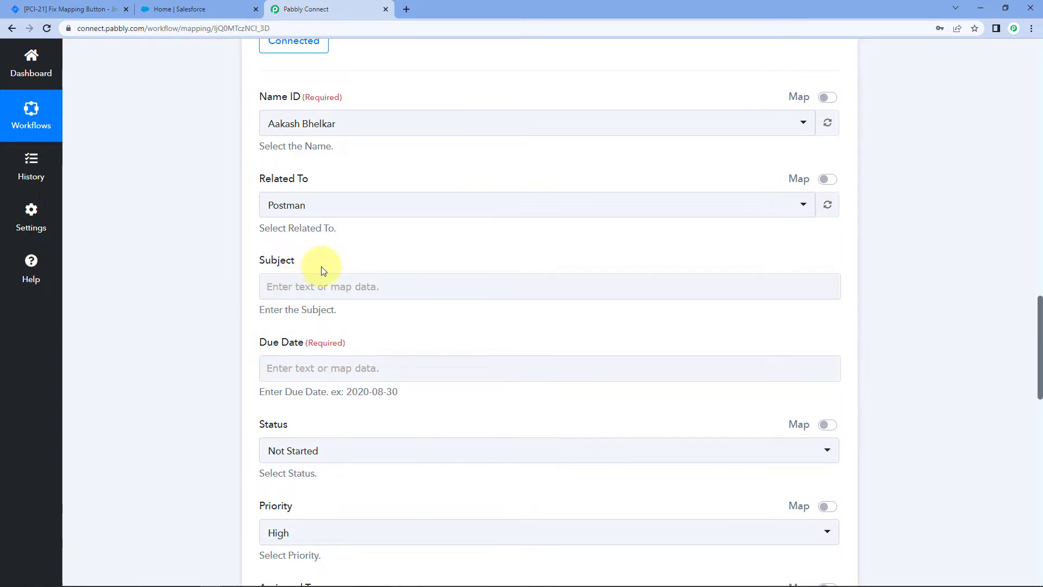
click(302, 288)
click(362, 266)
click(338, 283)
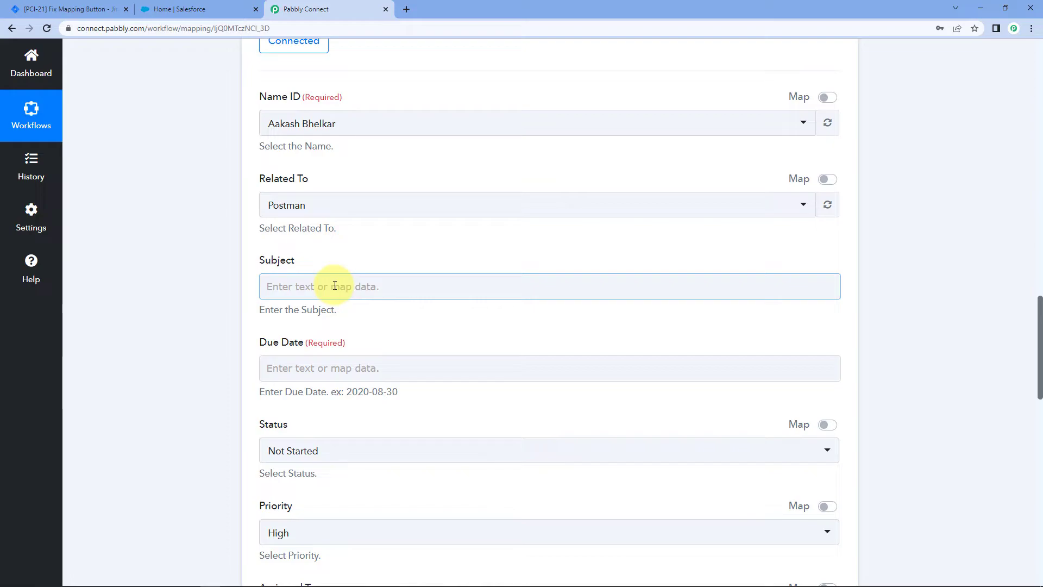
click(414, 242)
- Look up the Issue Fields Summary value in the response captured by the Jira trigger's webhook
scroll(471, 242, up, 15)
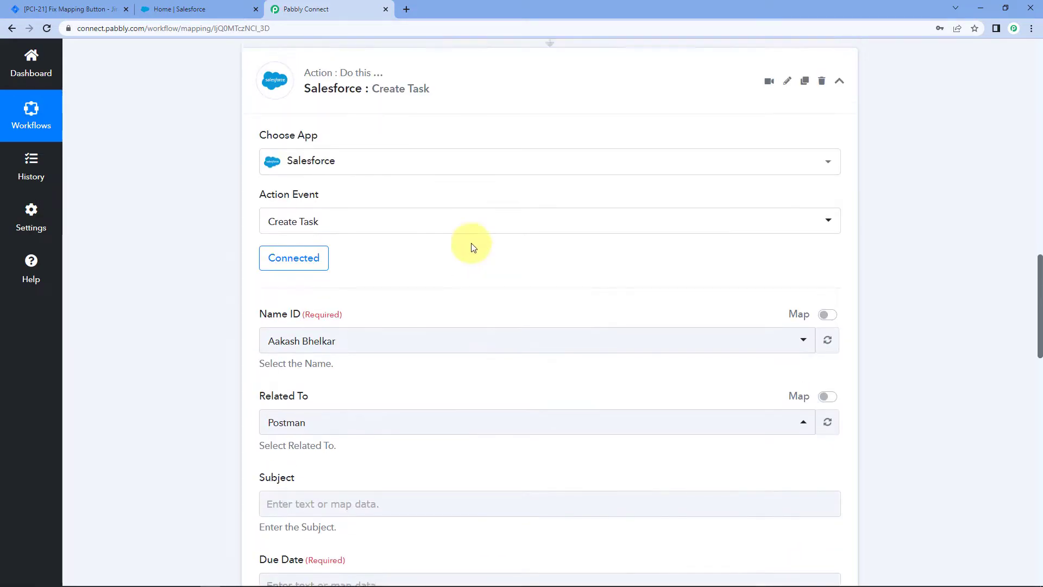
scroll(551, 329, down, 10)
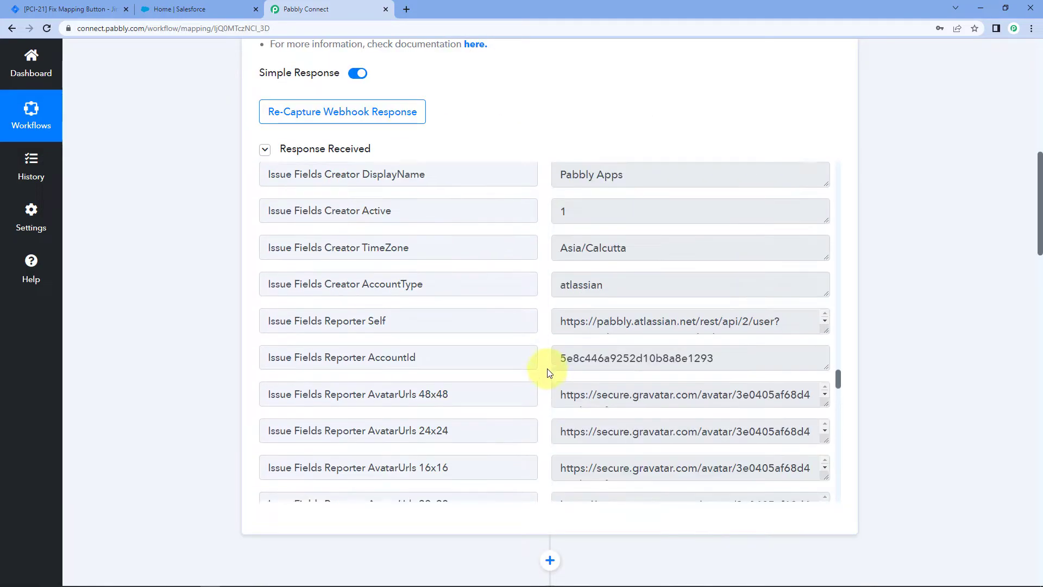
scroll(549, 363, up, 5)
scroll(546, 390, down, 5)
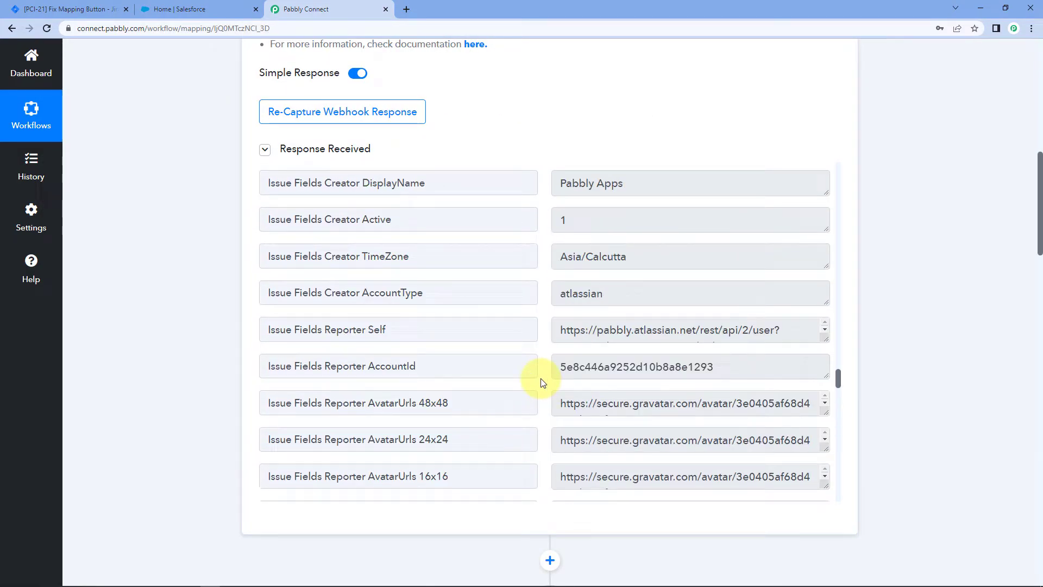
scroll(540, 380, up, 8)
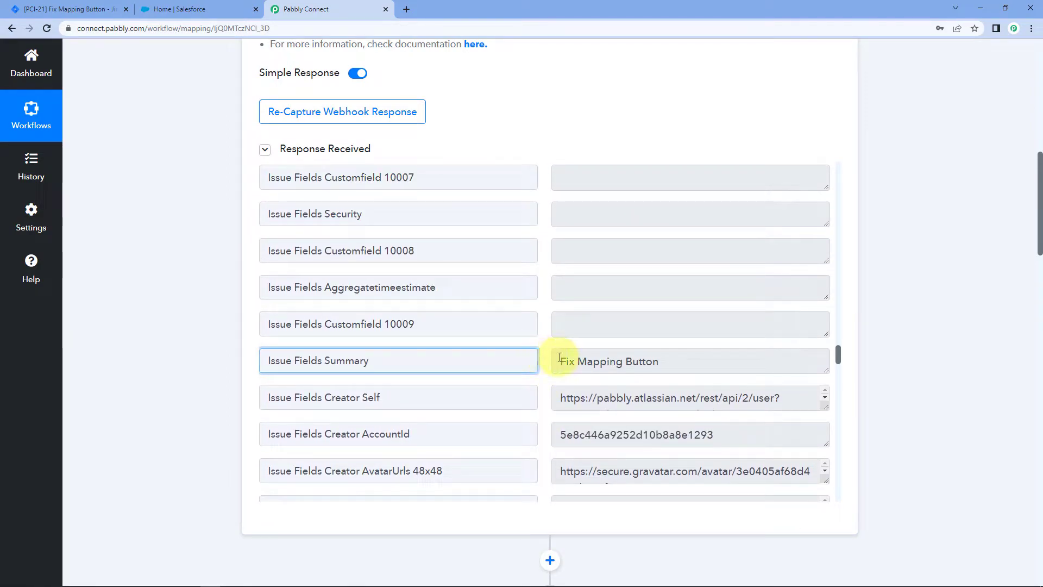
click(643, 361)
drag(673, 361, 555, 368)
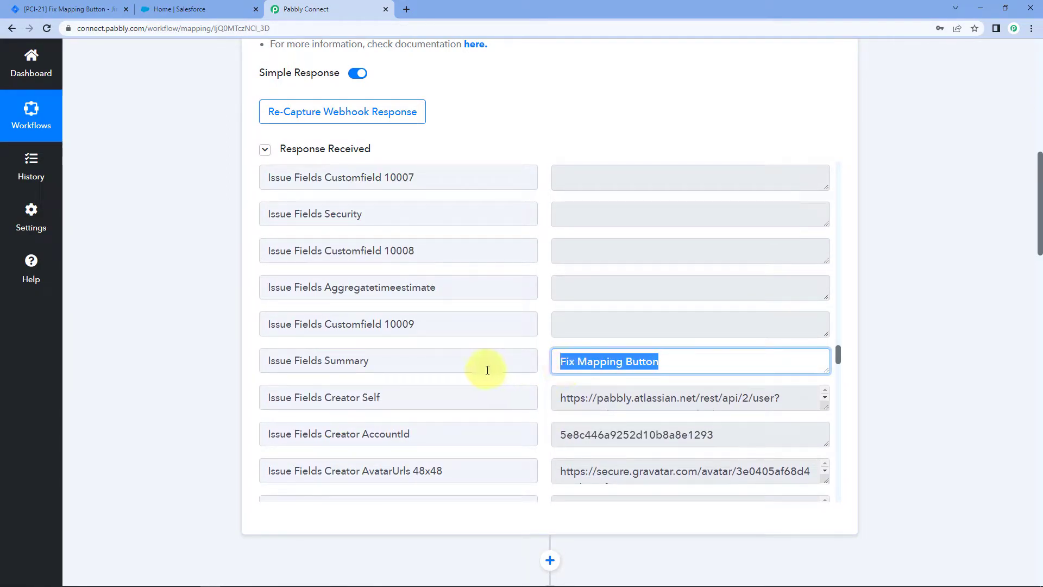
click(690, 361)
drag(690, 361, 540, 361)
click(540, 361)
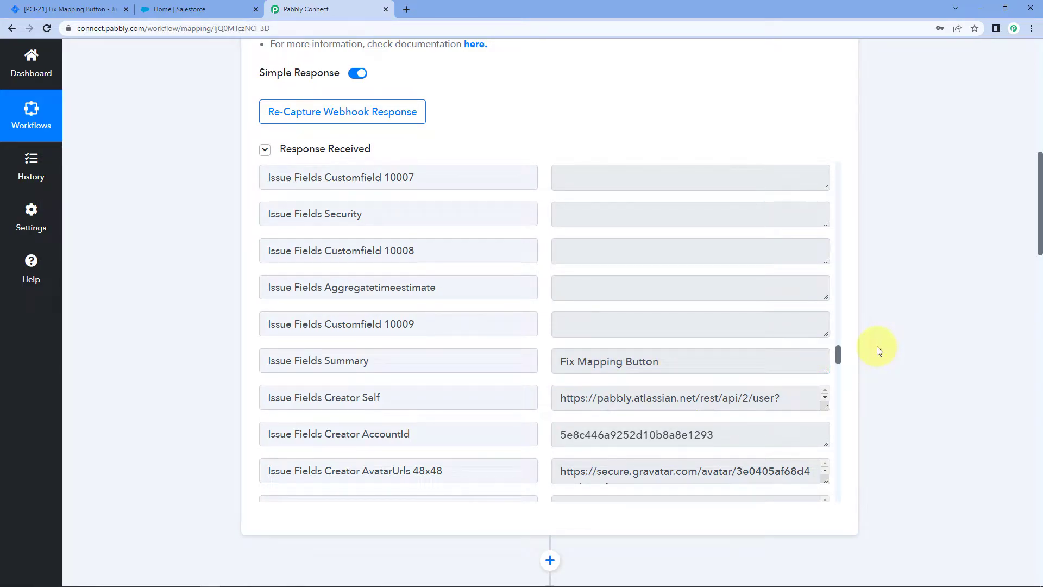
- Map the Salesforce task's Subject to the Issue Fields Summary value from the Jira webhook step
scroll(879, 348, down, 7)
scroll(879, 347, down, 7)
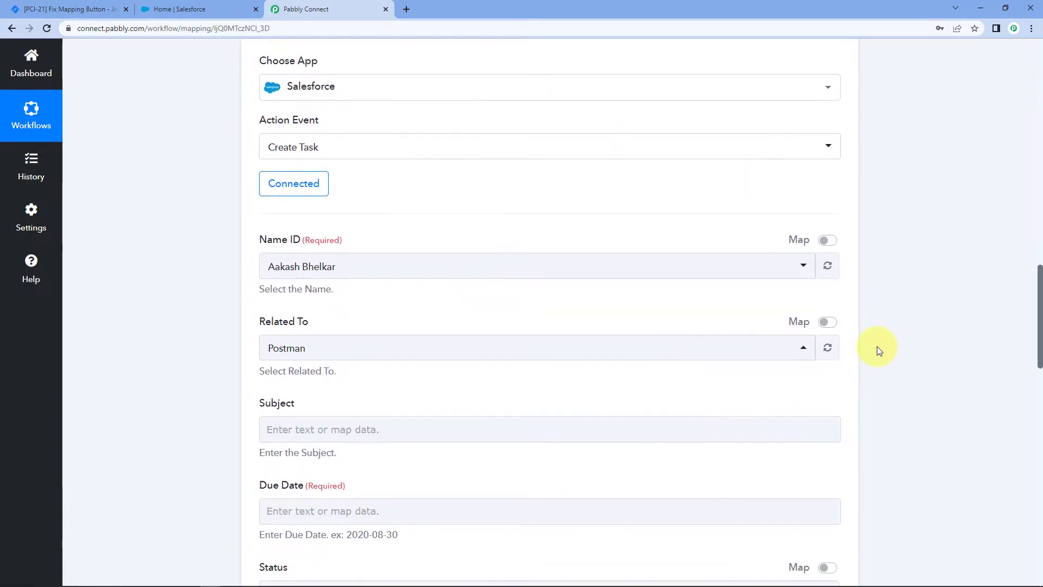
scroll(272, 286, down, 2)
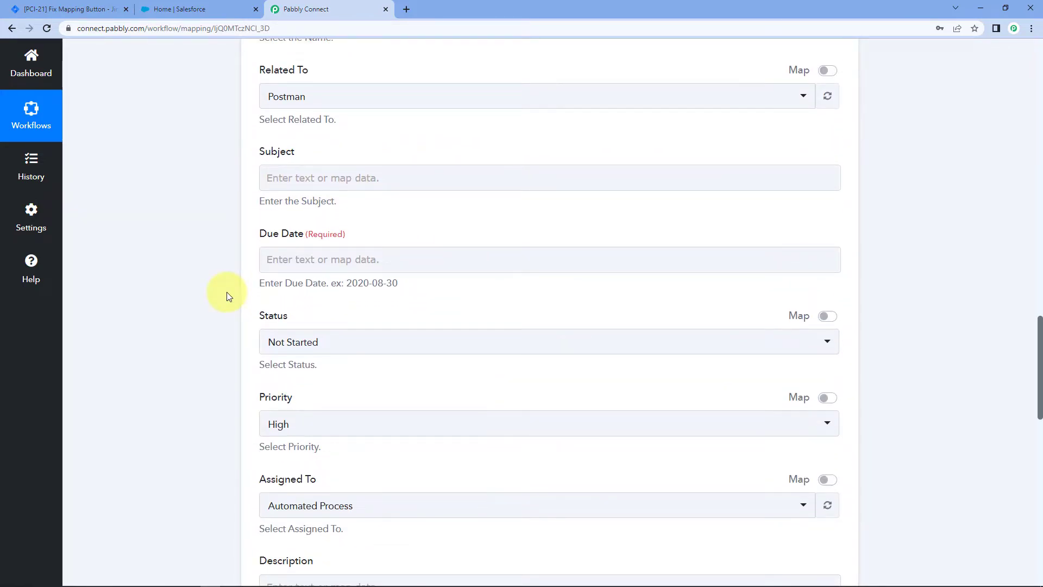
click(294, 173)
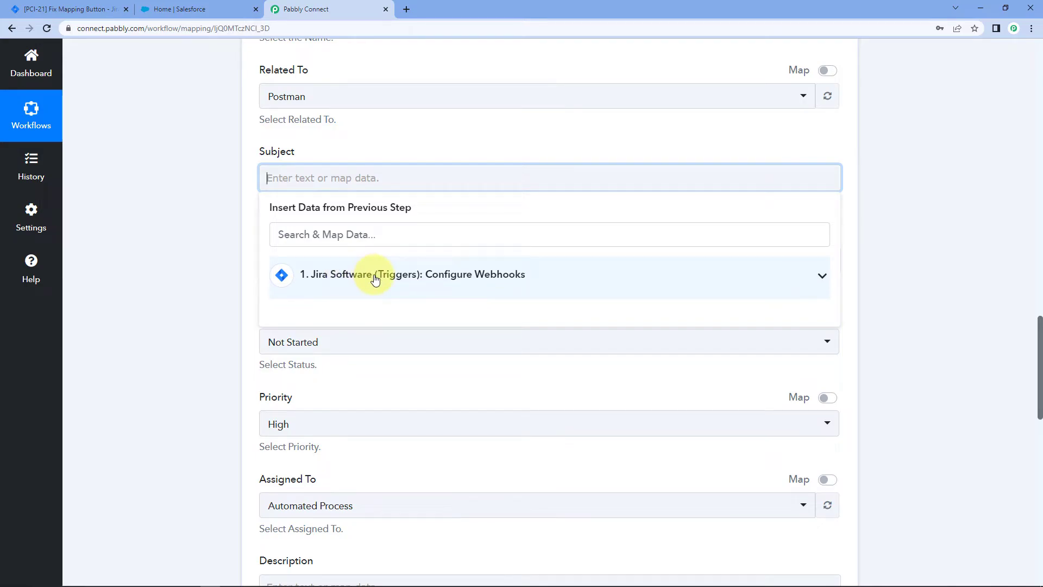
click(375, 276)
scroll(416, 325, down, 8)
scroll(407, 360, down, 12)
scroll(407, 360, down, 8)
scroll(407, 360, down, 7)
scroll(407, 360, down, 8)
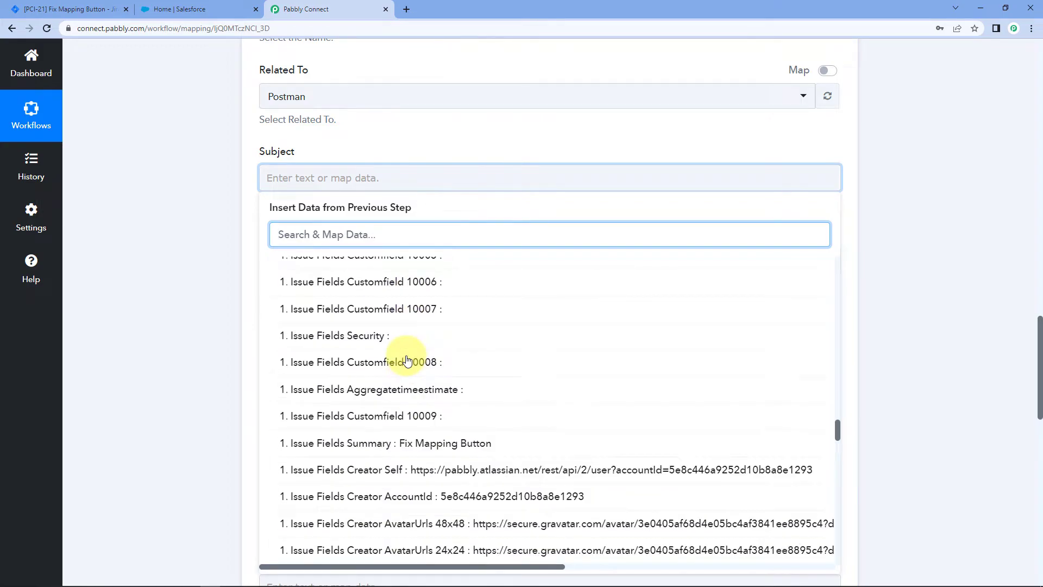
scroll(408, 360, down, 1)
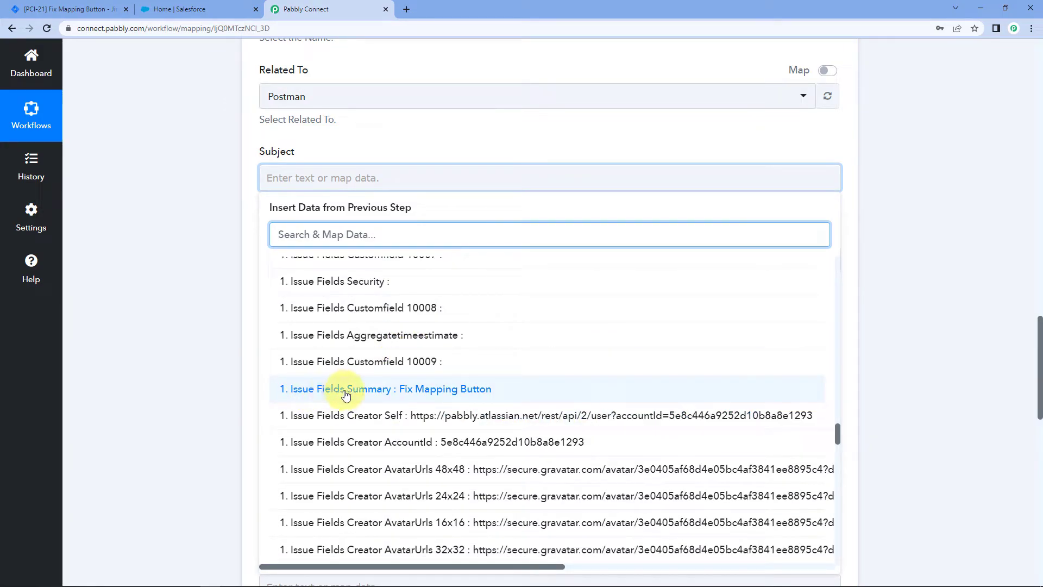
click(383, 393)
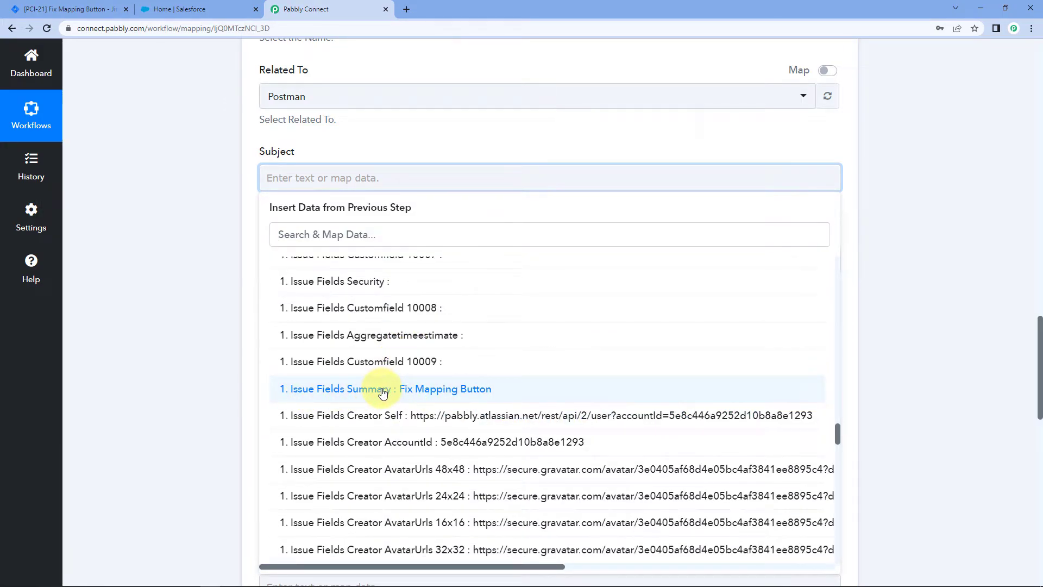
click(179, 268)
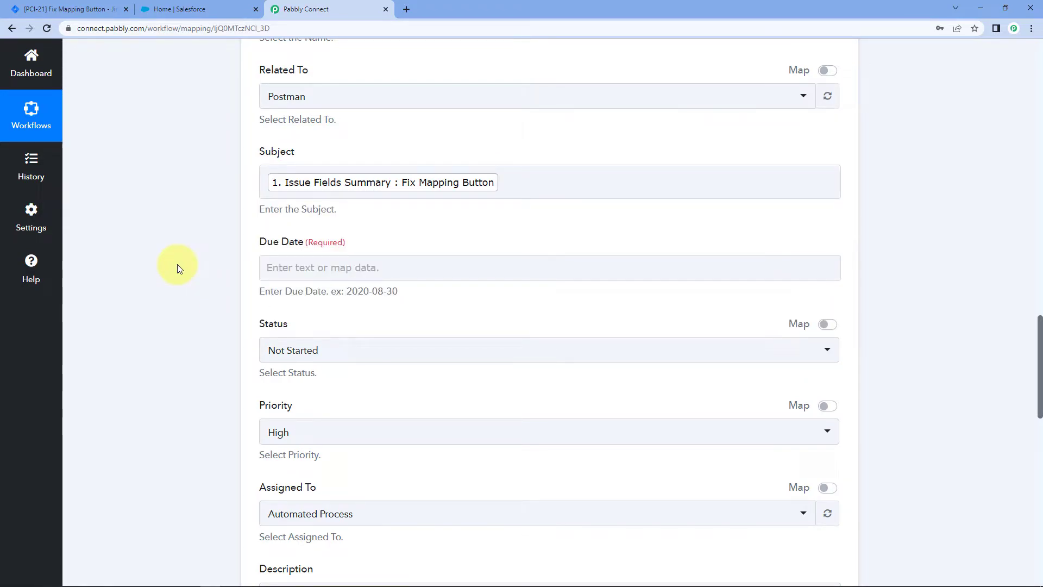
- Search the Jira webhook data for "Due" and map the task's Due Date to Issue Fields Duedate
click(321, 270)
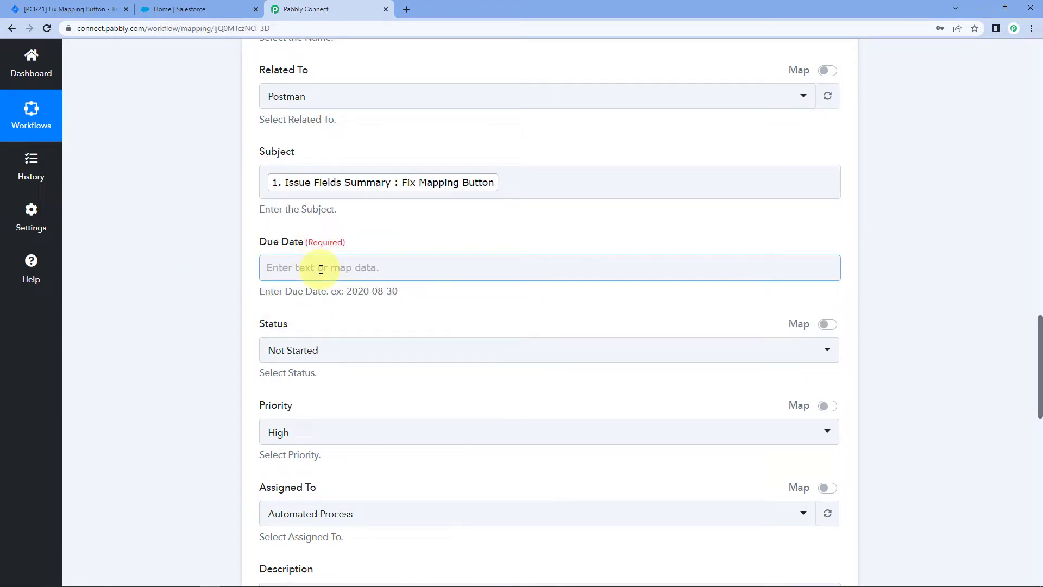
click(320, 270)
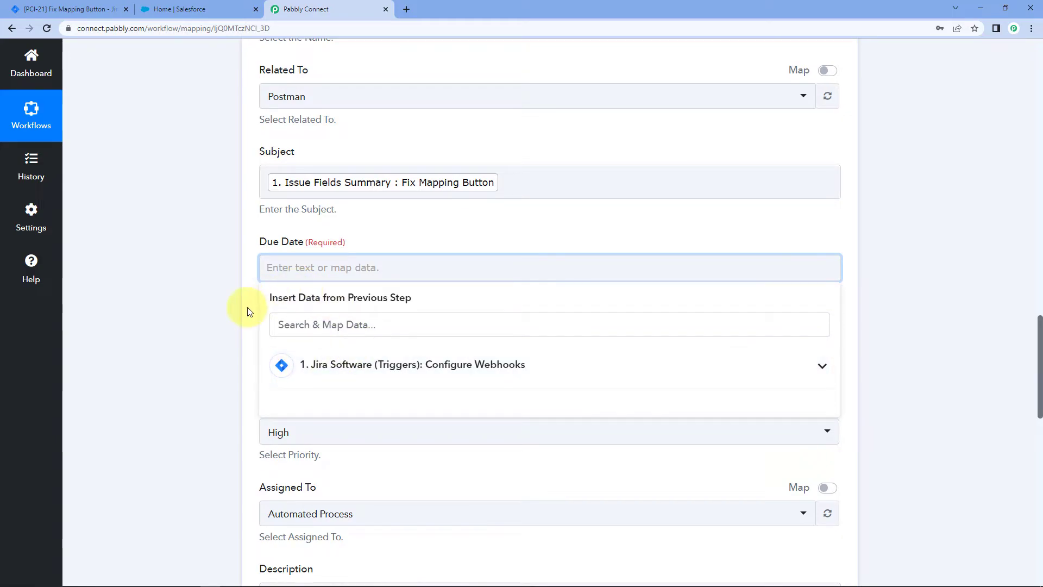
scroll(245, 306, down, 2)
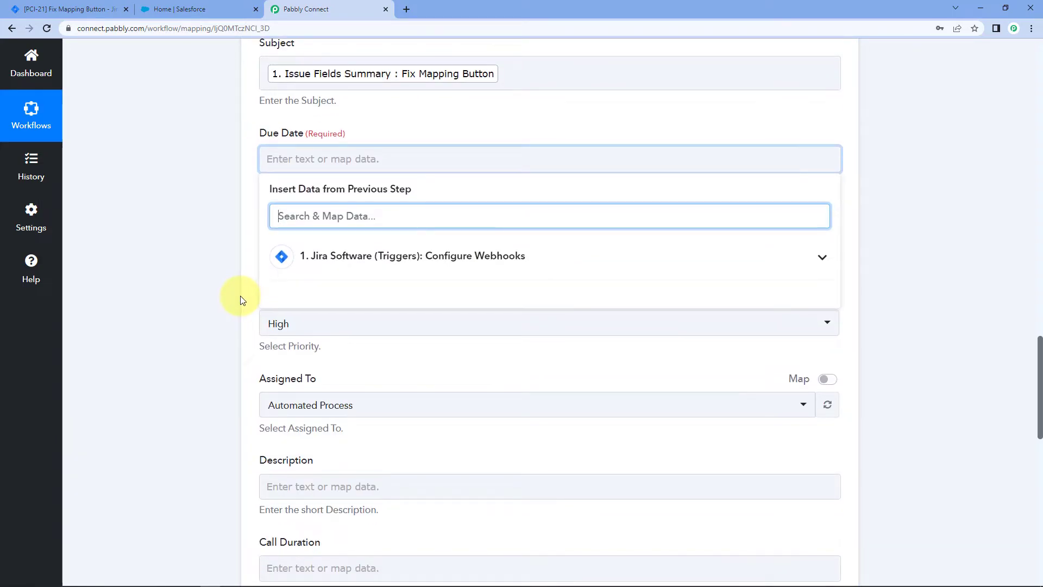
click(354, 273)
click(372, 227)
text(D)
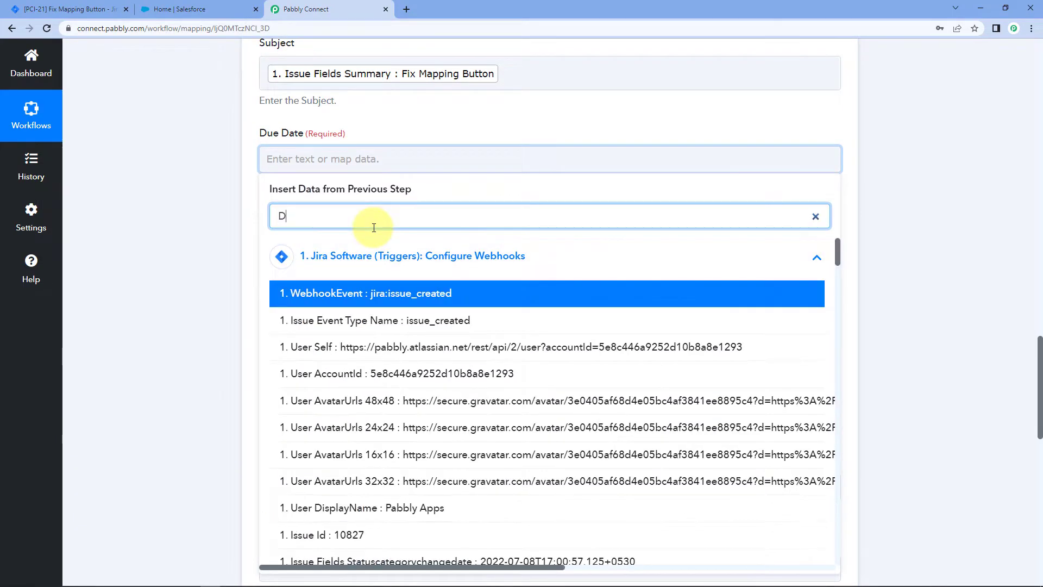
text(ue)
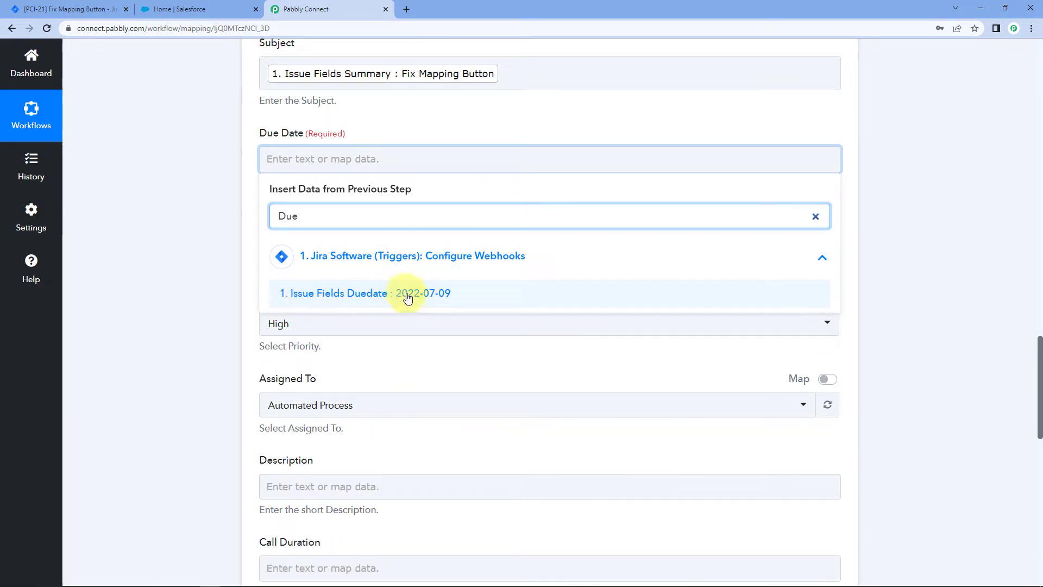
click(409, 294)
click(220, 239)
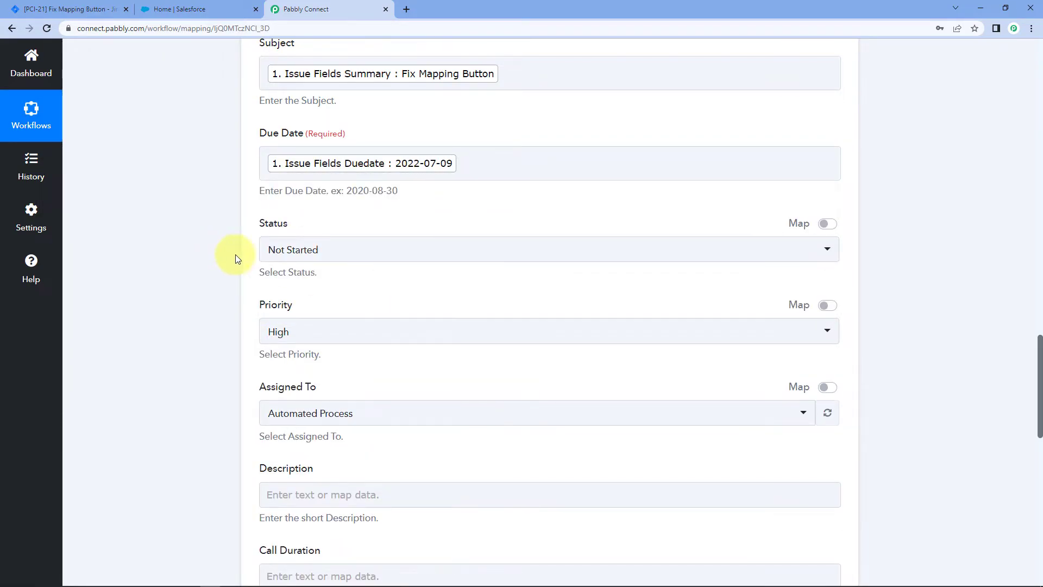
- Set the task's Status to Not Started and its Priority to Normal
scroll(239, 250, down, 1)
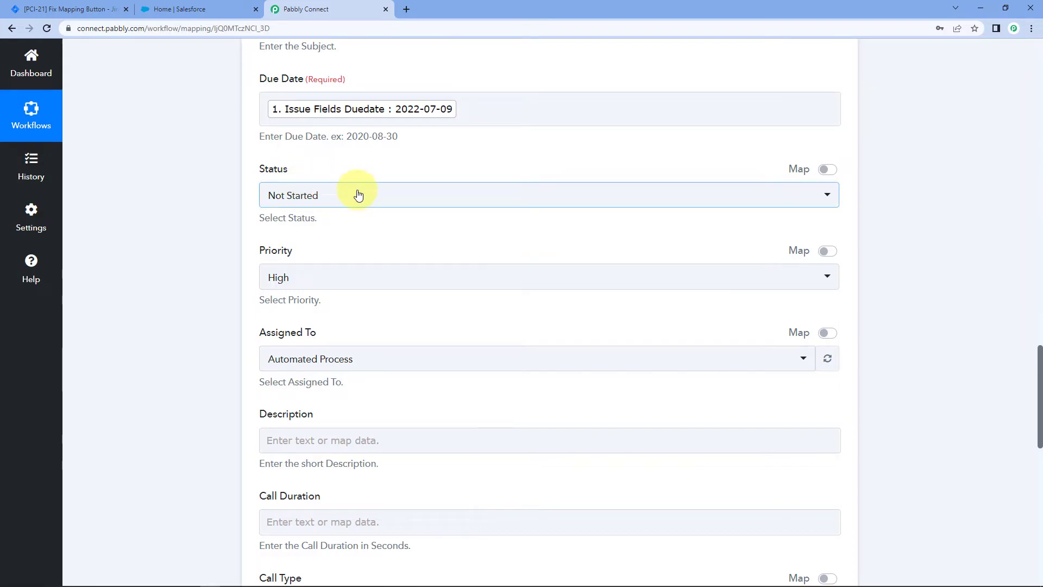
click(345, 195)
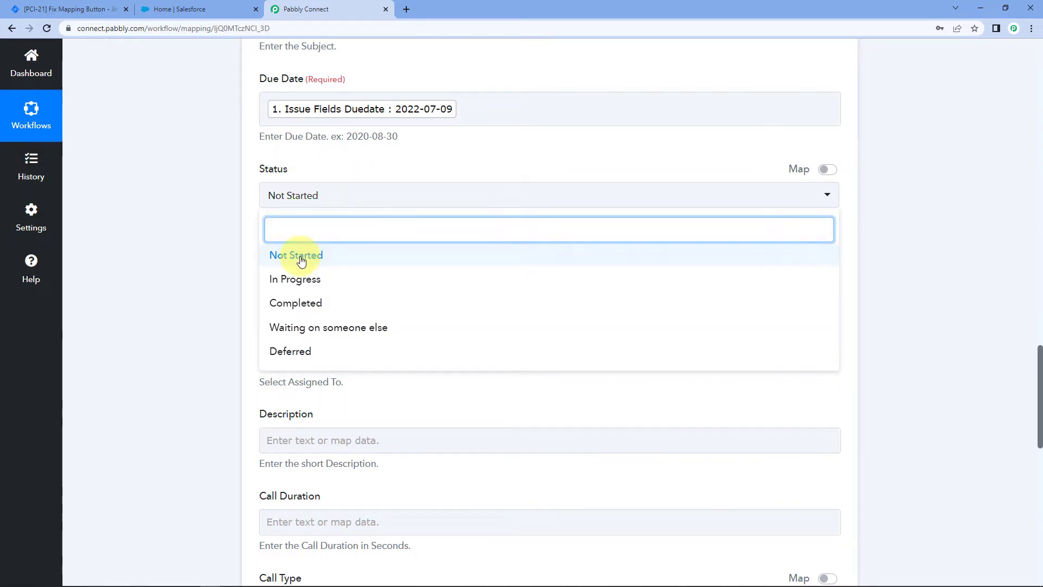
click(296, 256)
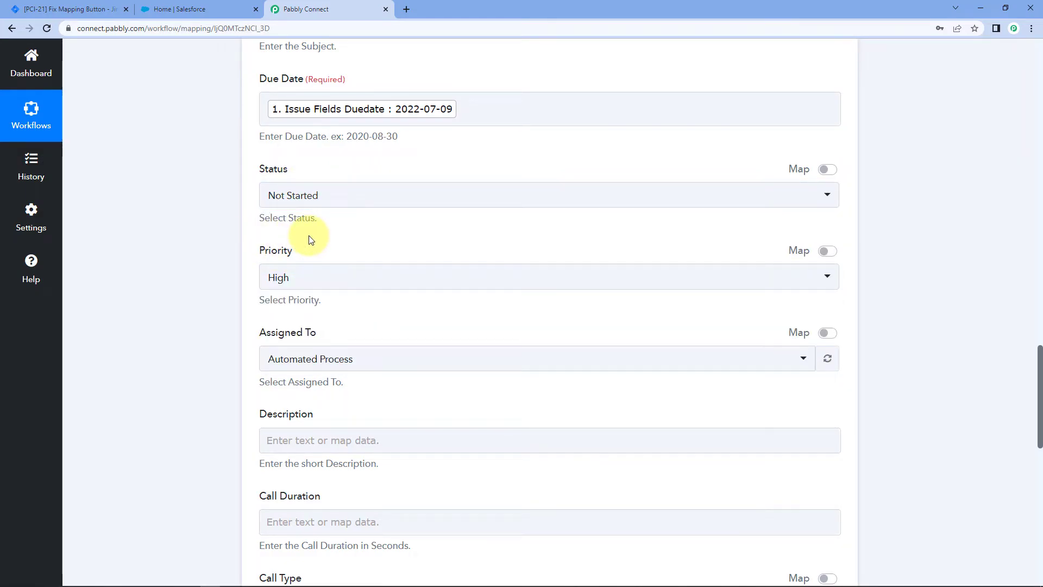
click(301, 276)
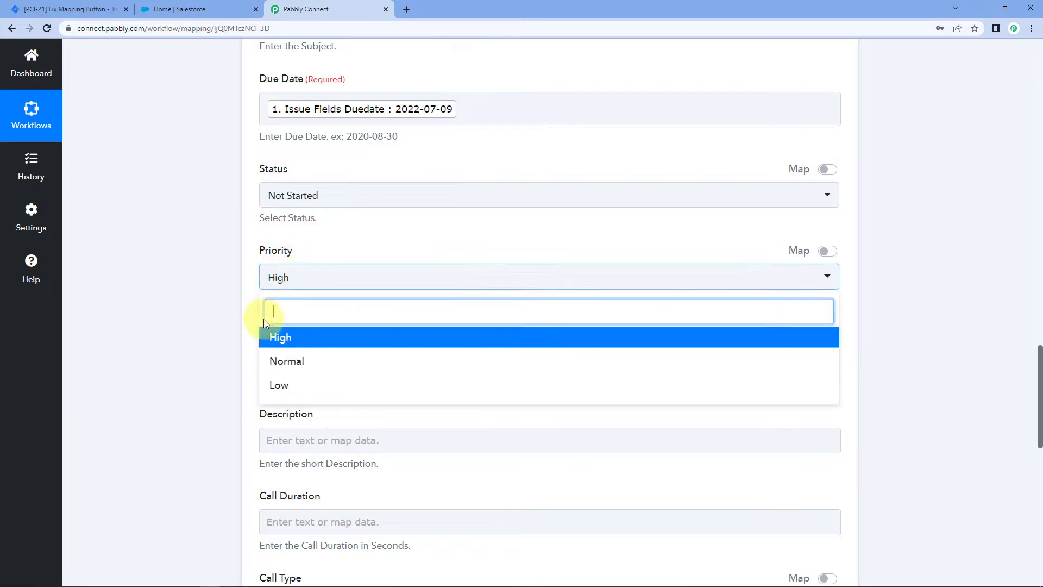
click(279, 365)
- Map the Salesforce task's Description to the Issue Fields Description value from the Jira webhook step
scroll(237, 332, down, 1)
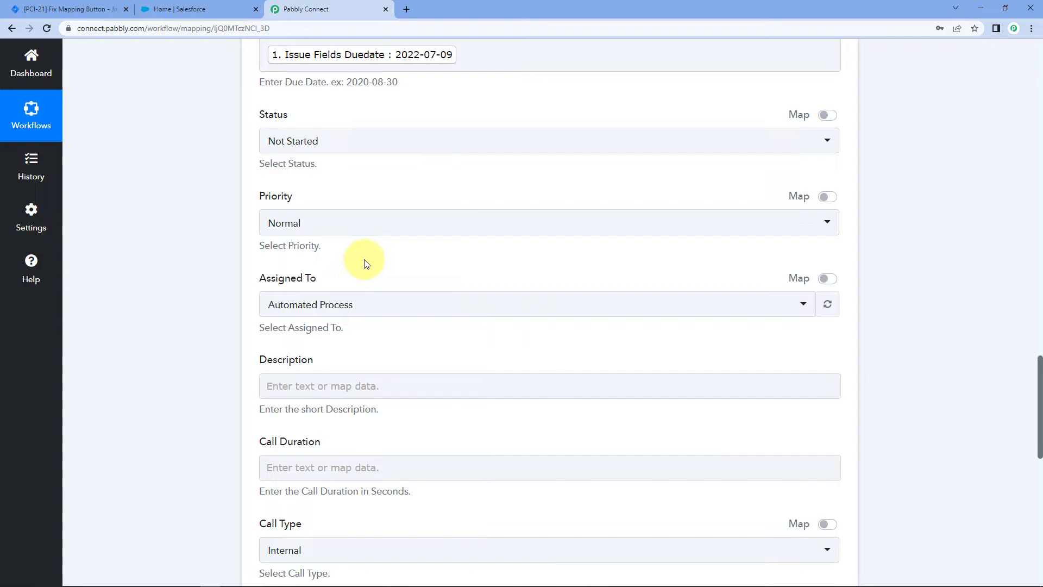
scroll(365, 264, down, 5)
scroll(305, 295, up, 1)
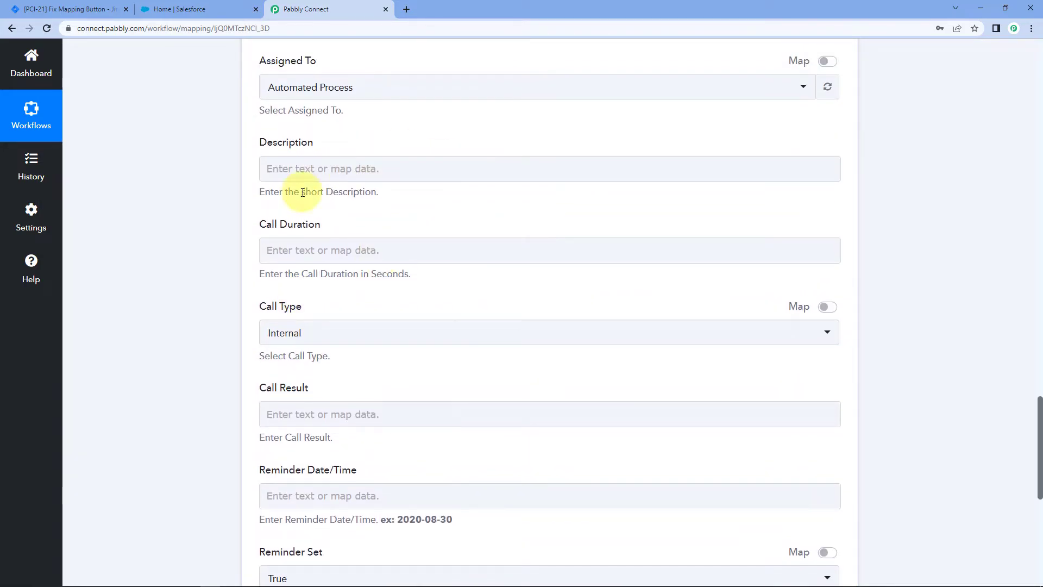
click(301, 165)
click(335, 260)
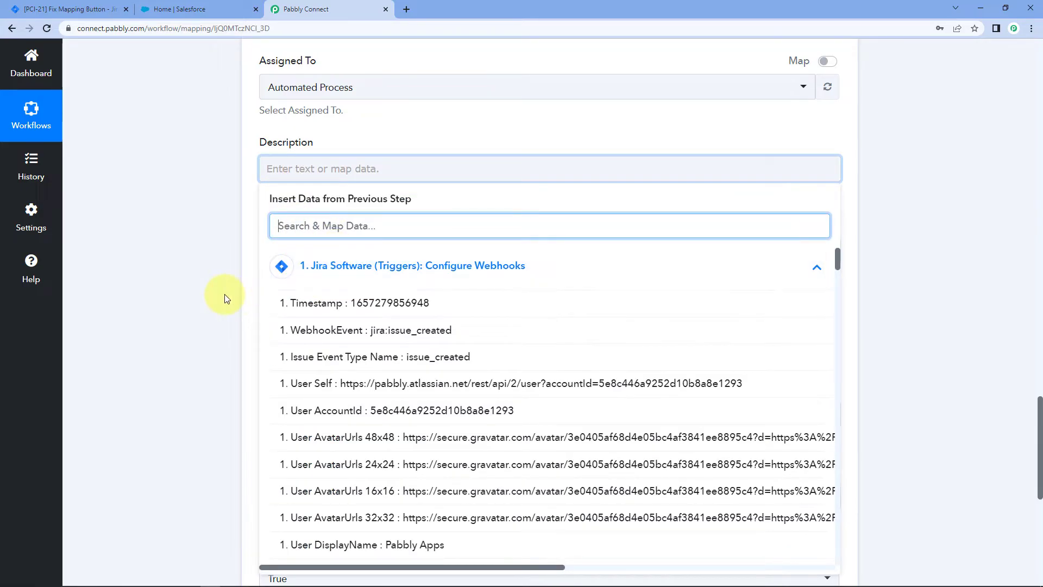
scroll(398, 345, down, 15)
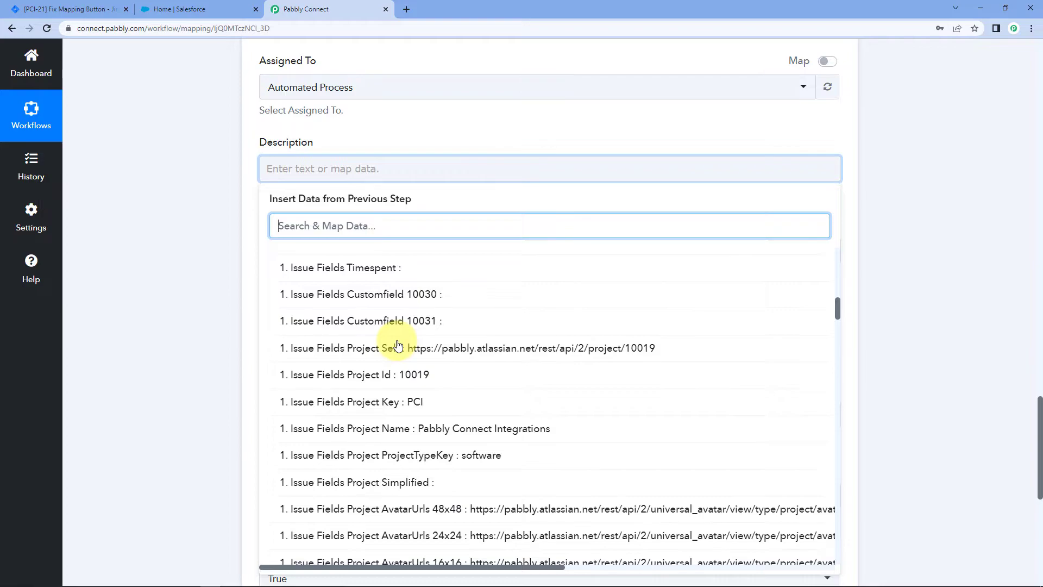
scroll(398, 345, down, 15)
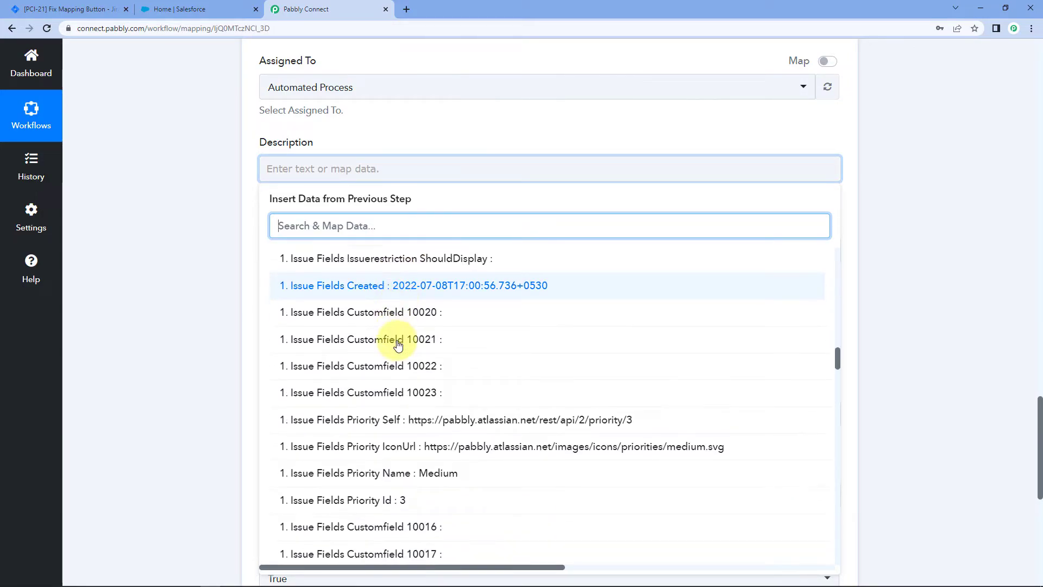
scroll(398, 345, down, 3)
scroll(398, 346, up, 2)
scroll(399, 345, down, 4)
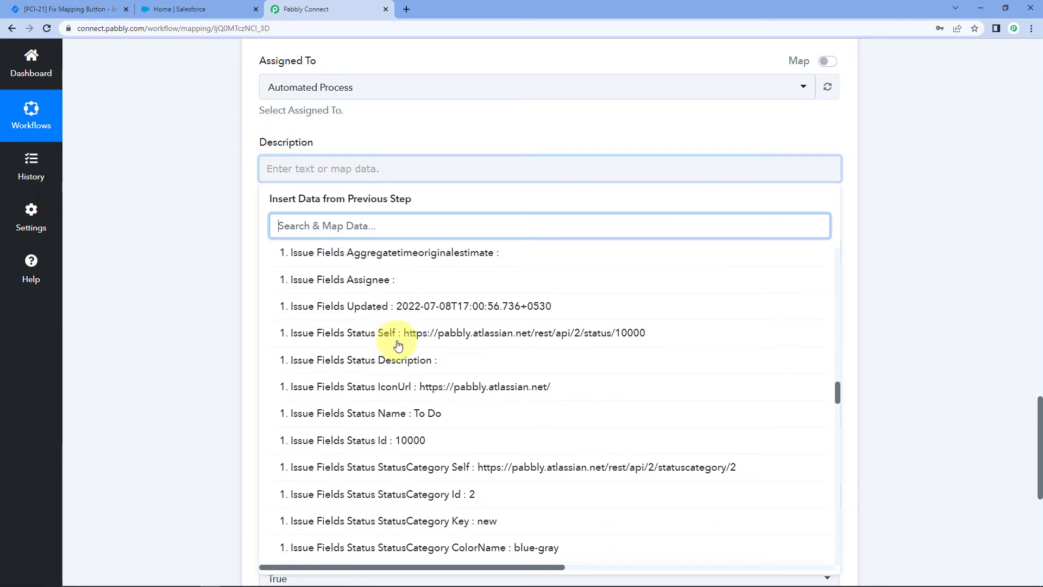
scroll(558, 343, down, 4)
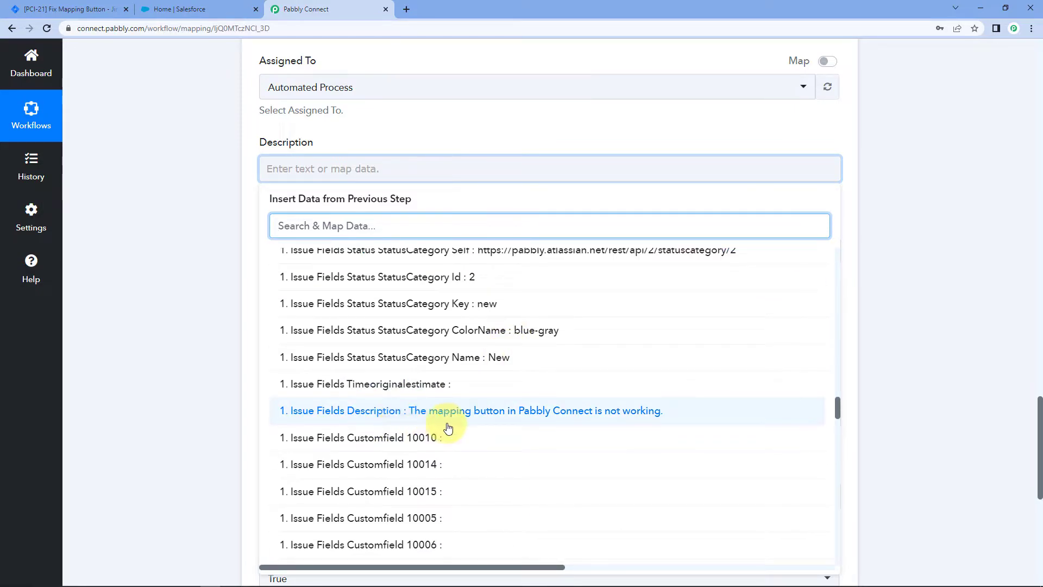
click(499, 417)
click(188, 262)
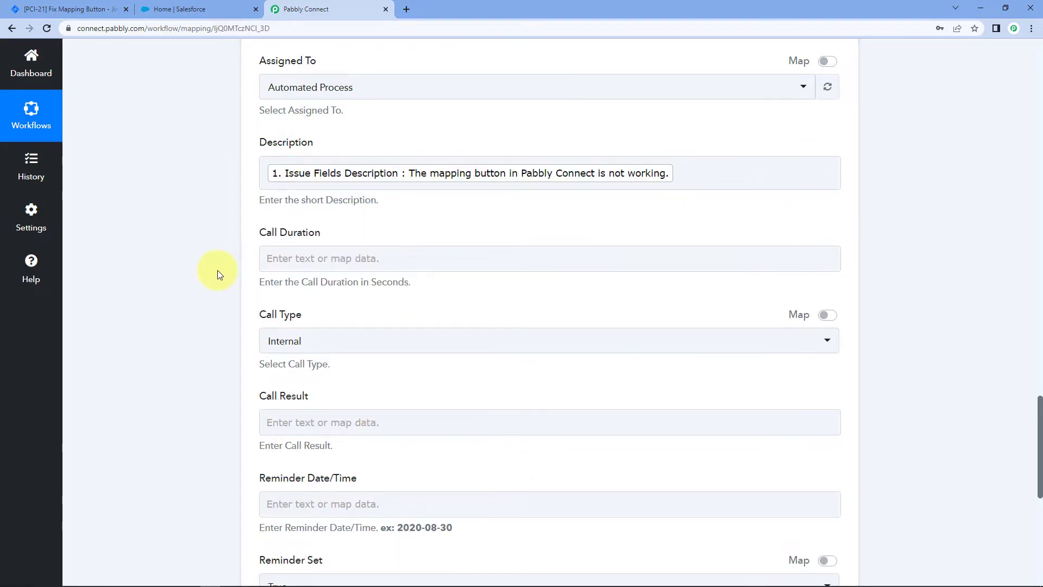
scroll(217, 269, down, 1)
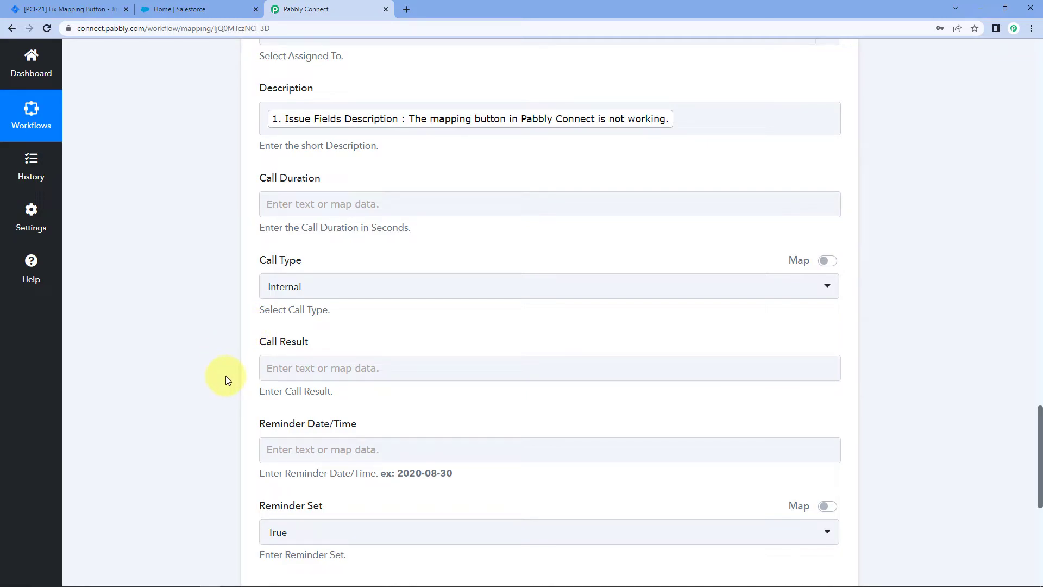
scroll(226, 376, down, 3)
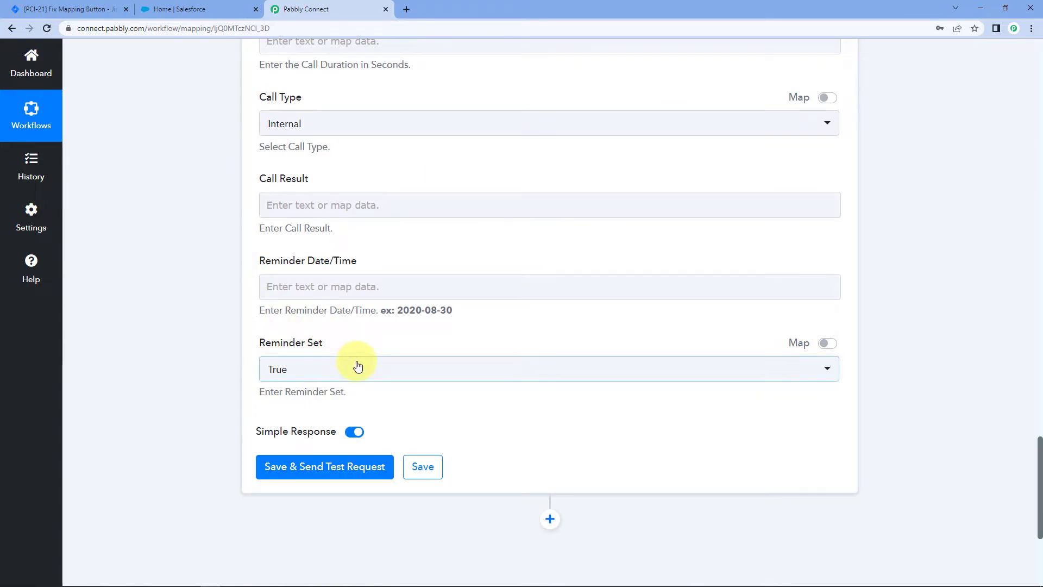
- Set the Salesforce task's Reminder Set to False, then save the action and send a test request
click(328, 372)
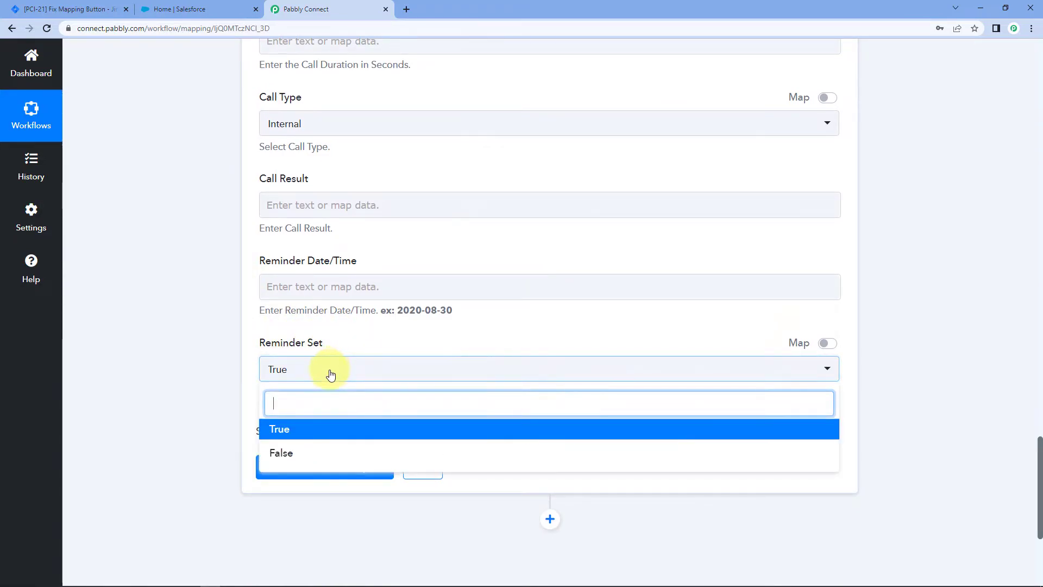
click(291, 457)
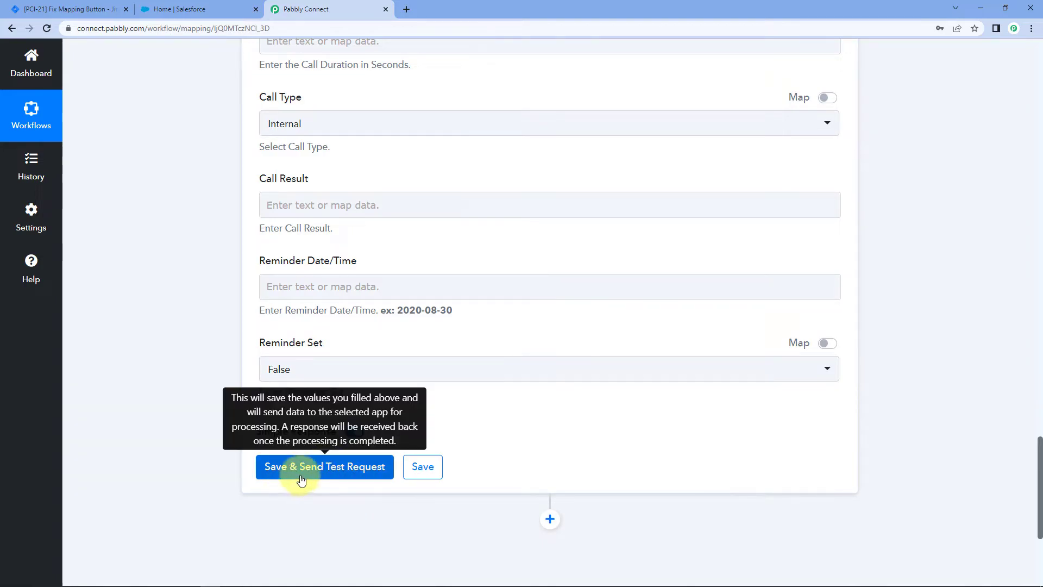
click(327, 471)
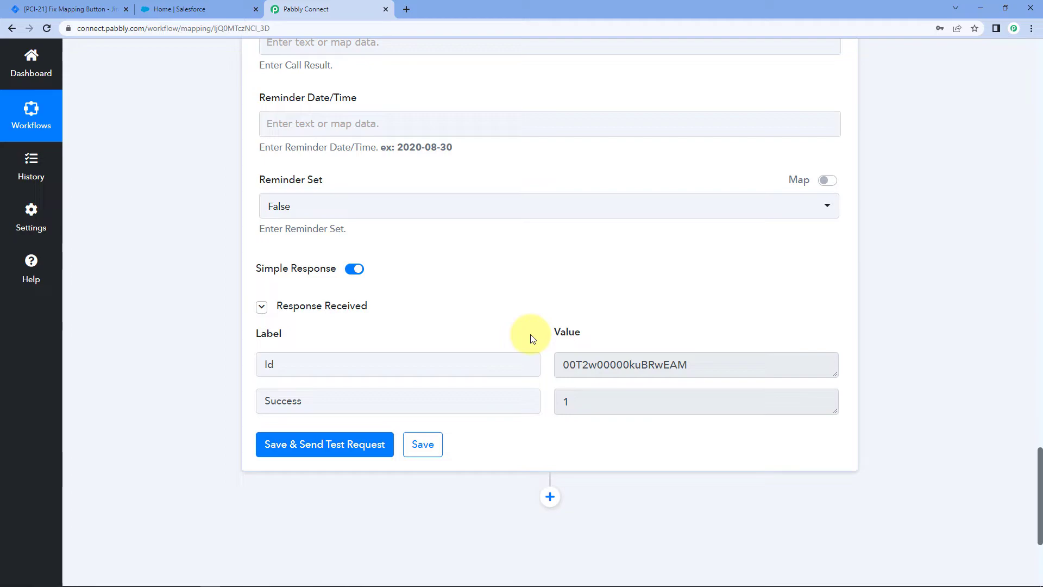
- Switch to Salesforce, search the apps and items for "Task", and open Tasks
click(214, 5)
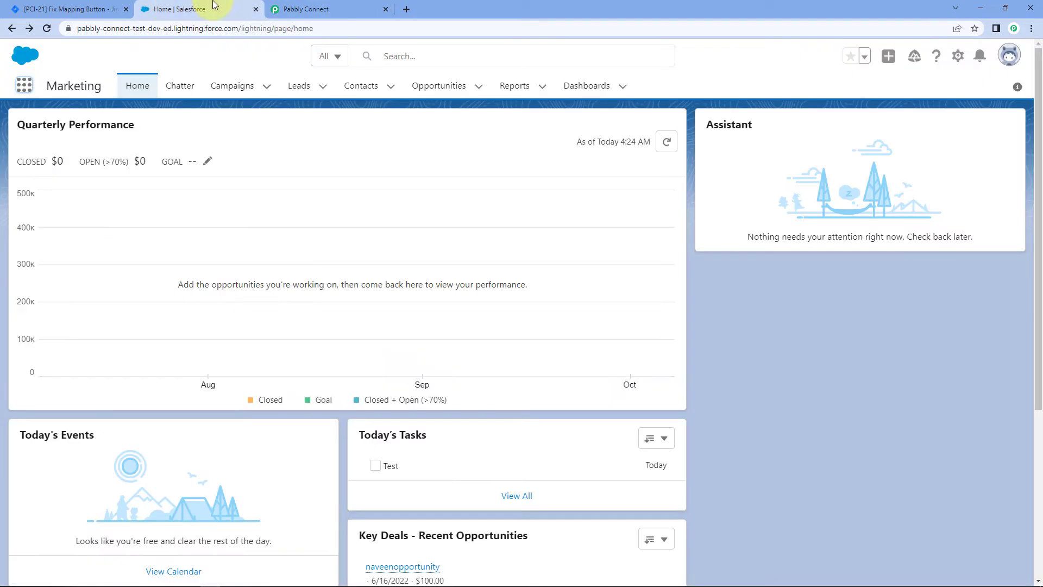
click(23, 85)
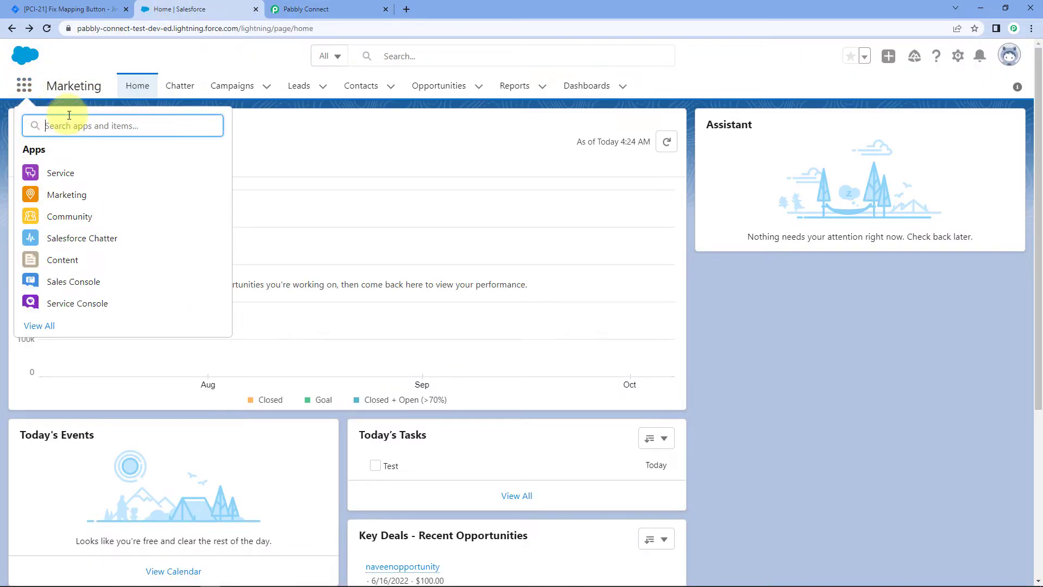
text(Task)
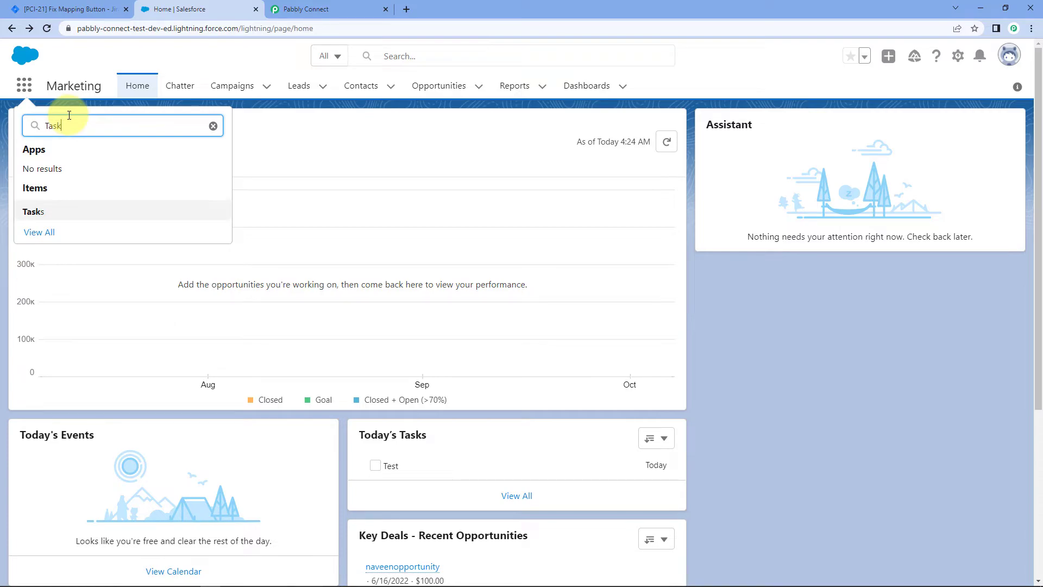
click(39, 213)
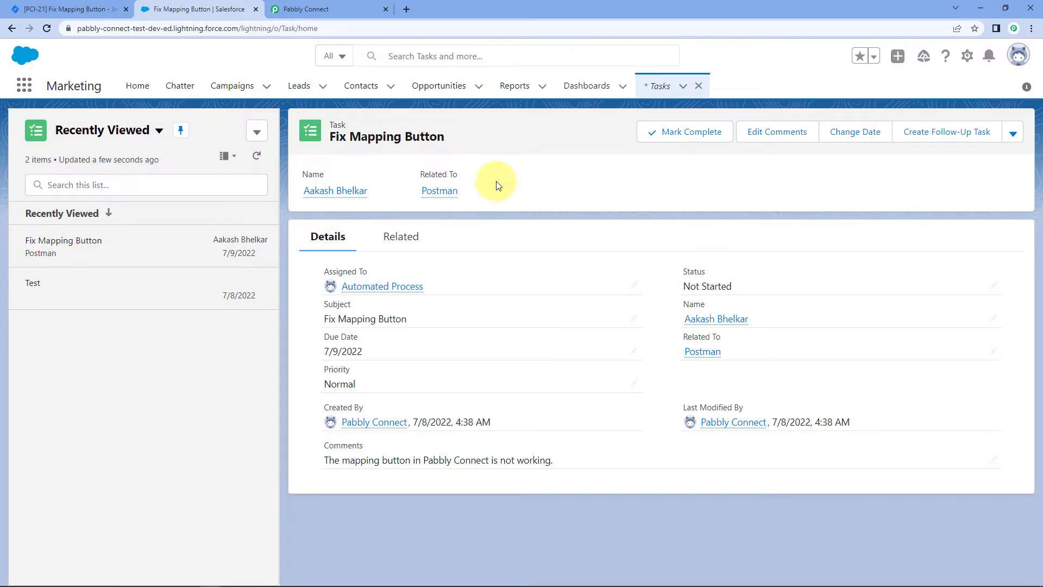
- Check the related record and the comments of the Fix Mapping Button task
drag(400, 203, 468, 207)
click(504, 204)
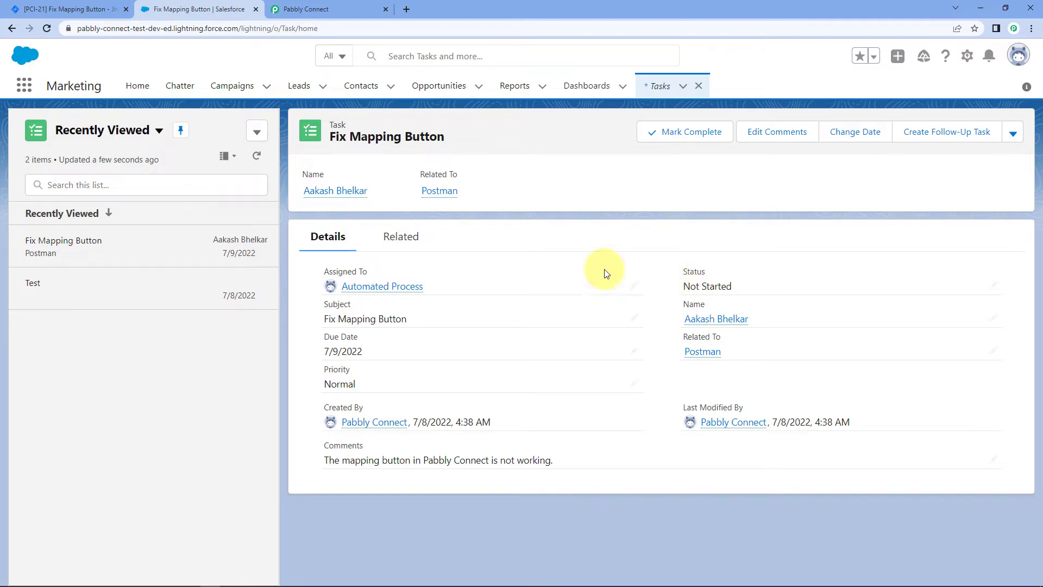
drag(554, 463, 298, 482)
click(598, 205)
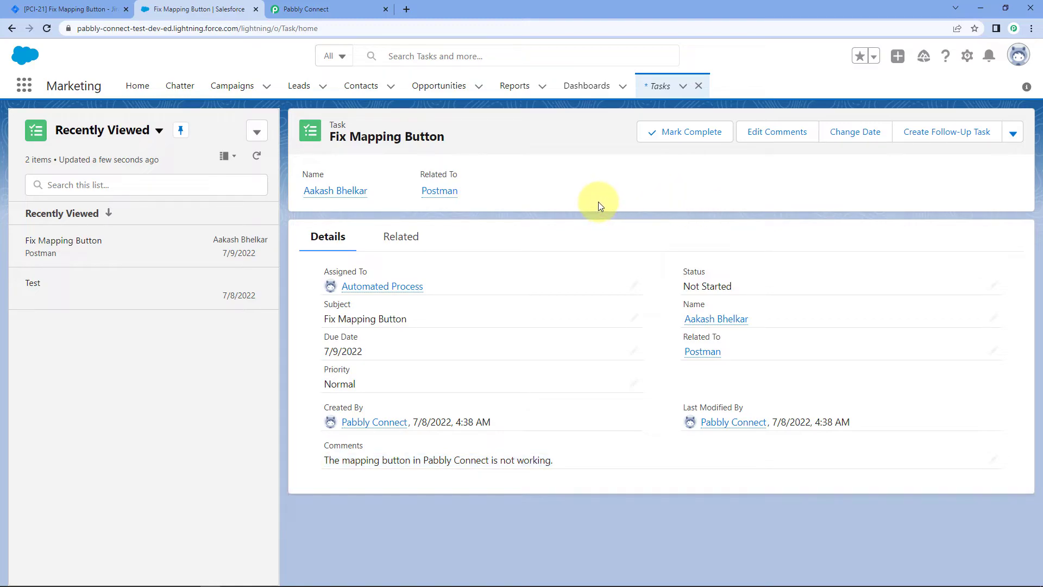
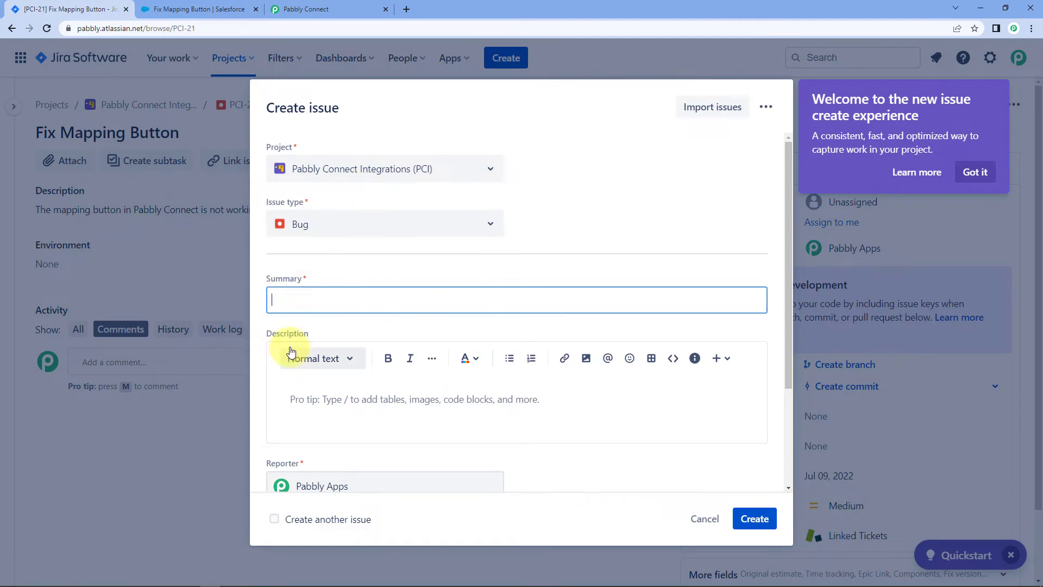
- Enter "Mailchimp" as the new Jira issue's summary and "Mailchimp action window is not showing." as its description
click(303, 298)
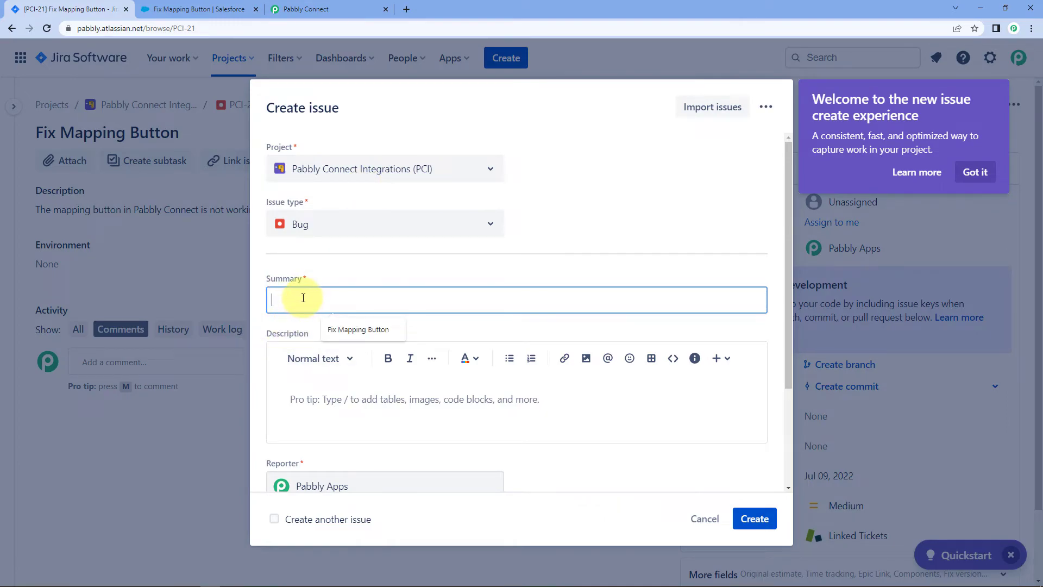
text(Mailchi)
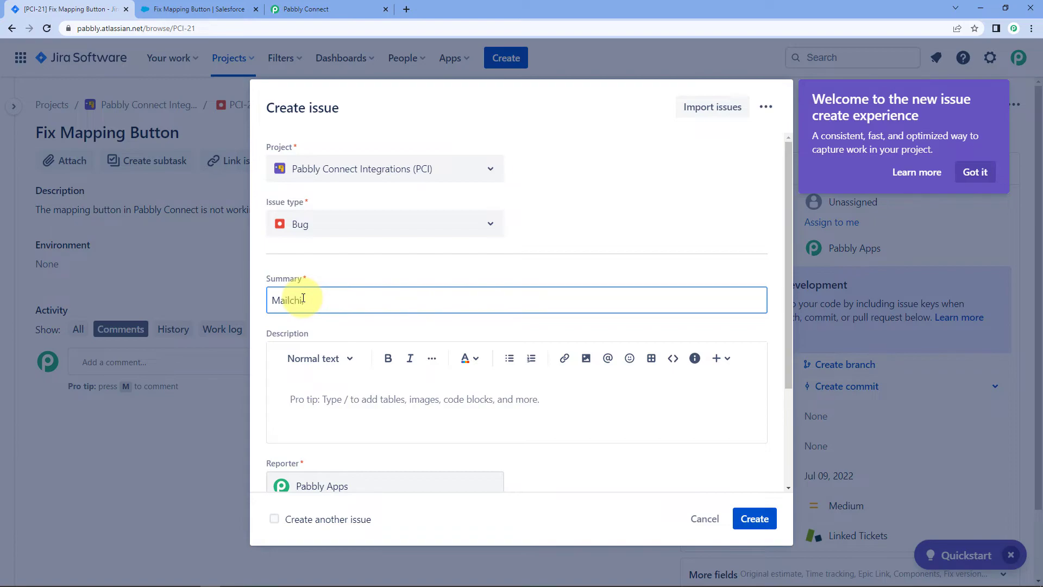
text(mp)
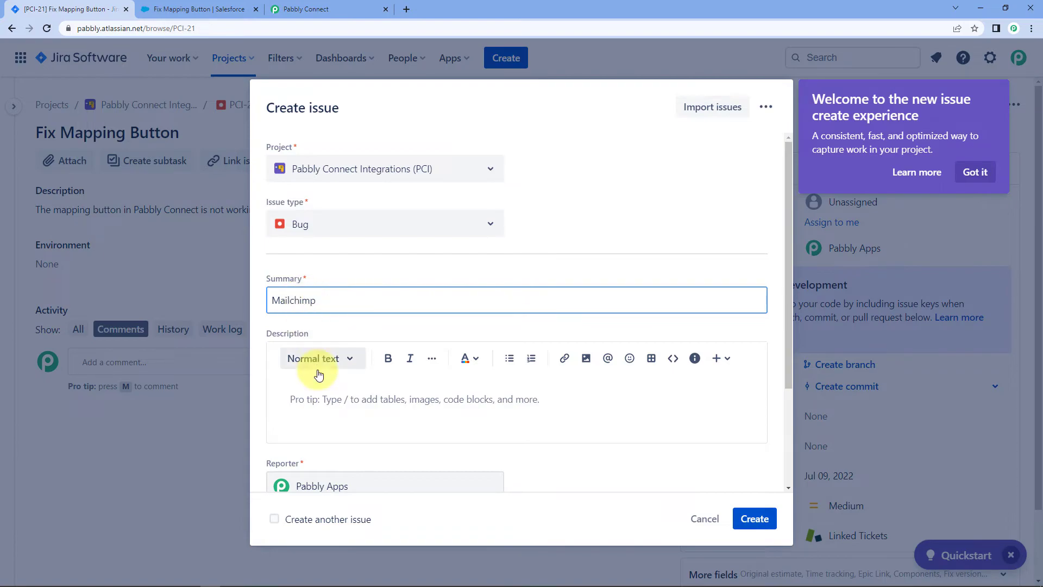
click(299, 400)
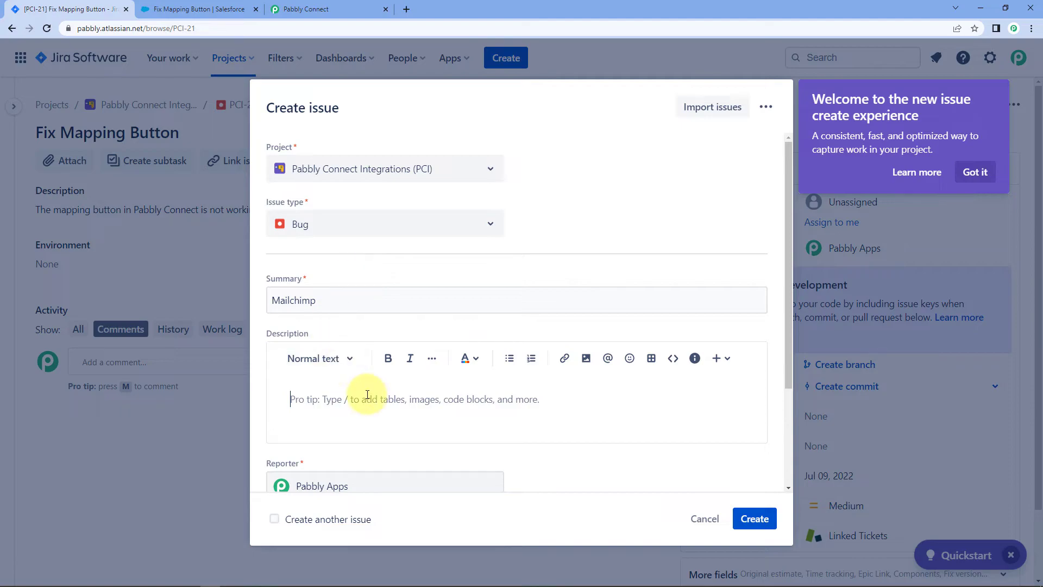
text(Mailc)
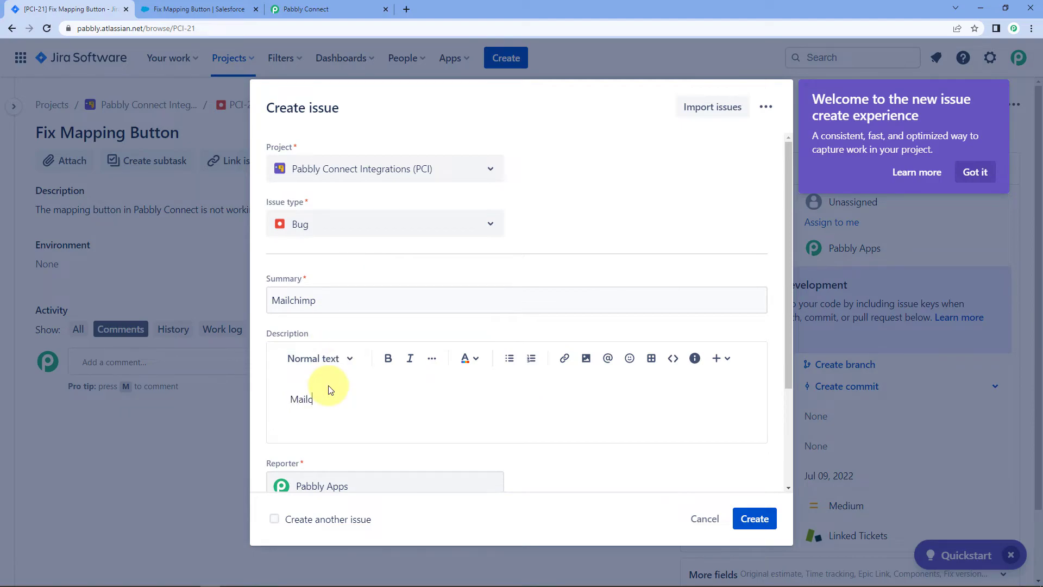
text(himp A)
text(action)
text( window i)
text(s not )
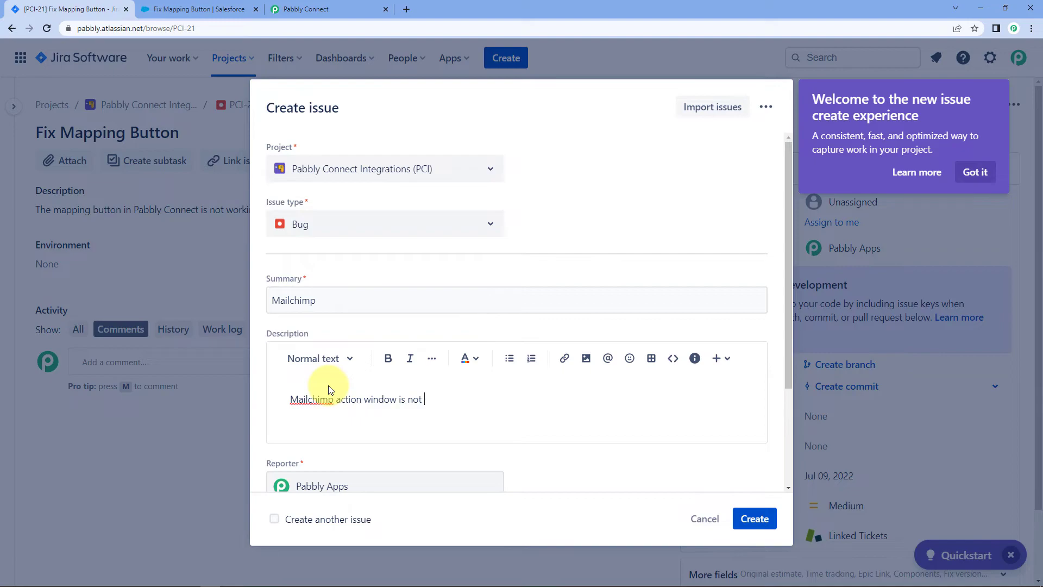
text(showing.)
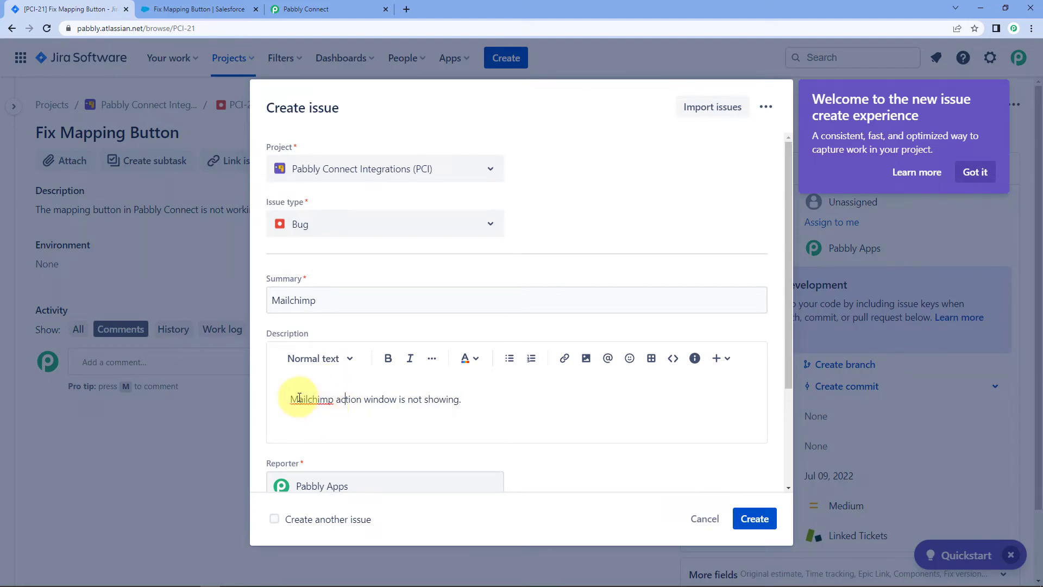
click(346, 399)
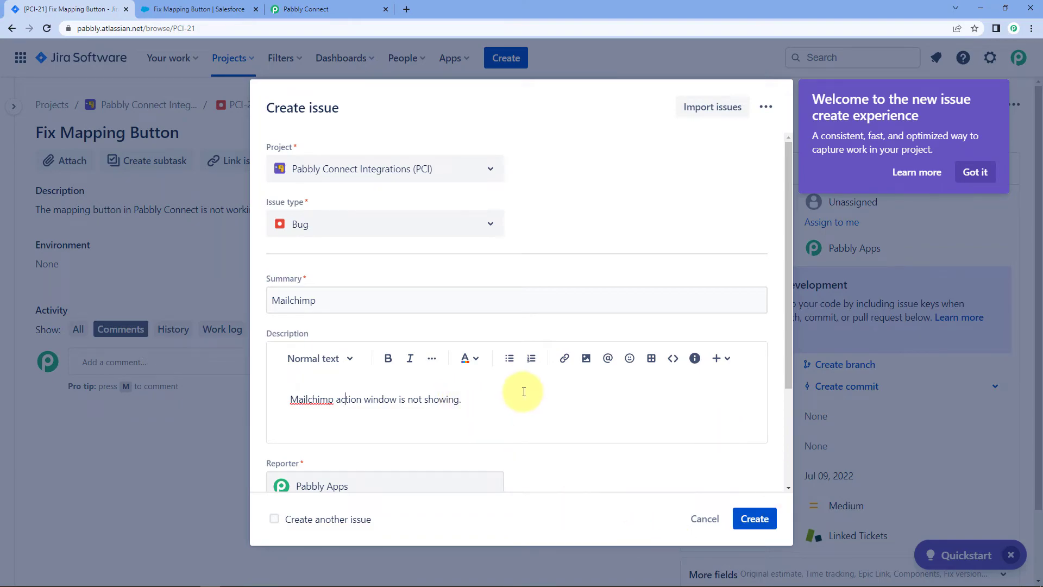
- Create the Jira issue with the due date 7/19/2022 and open the new issue
scroll(354, 410, down, 2)
click(360, 445)
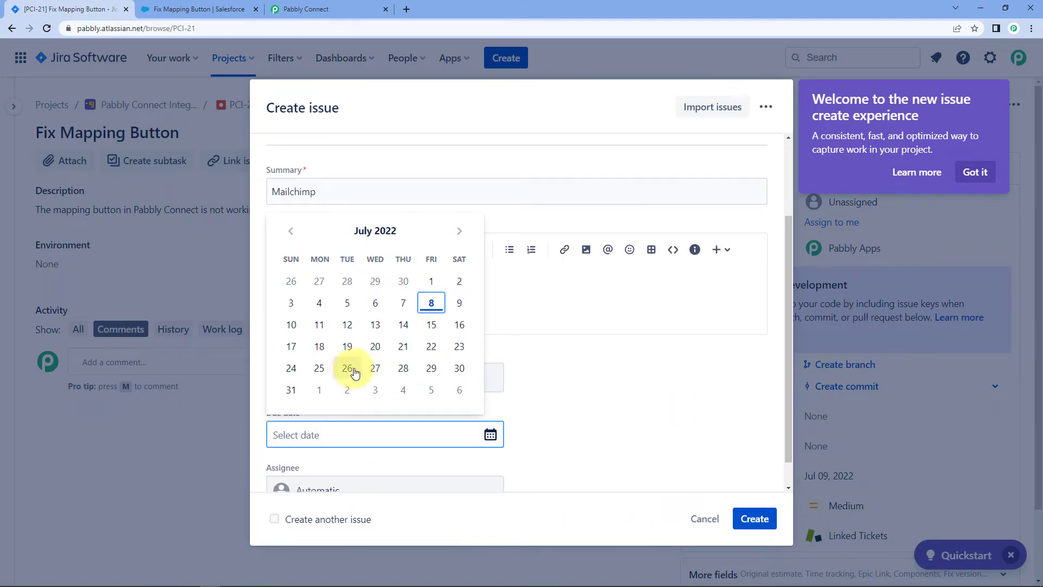
click(348, 346)
click(625, 440)
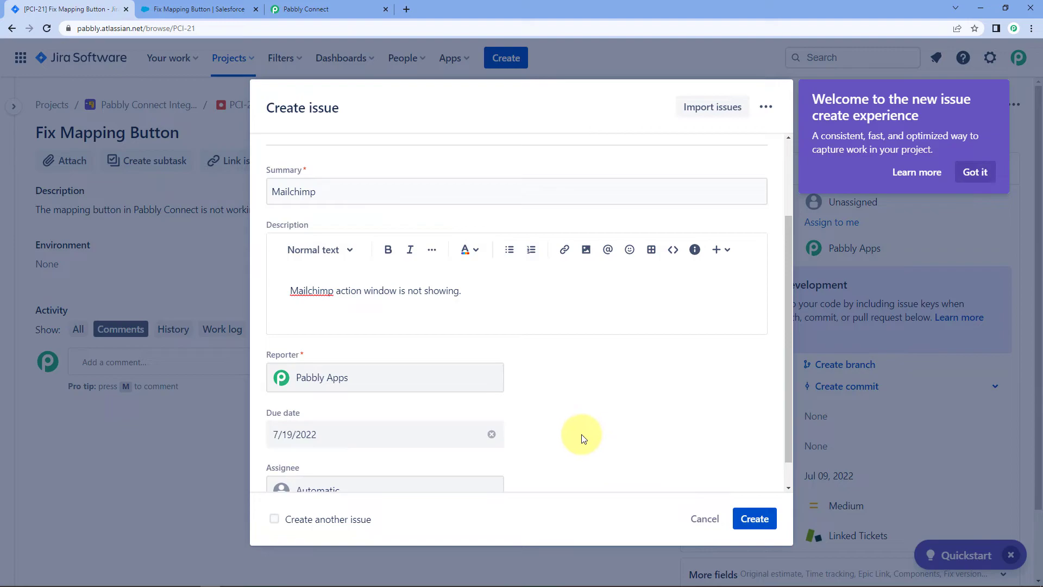
scroll(582, 436, down, 1)
click(757, 518)
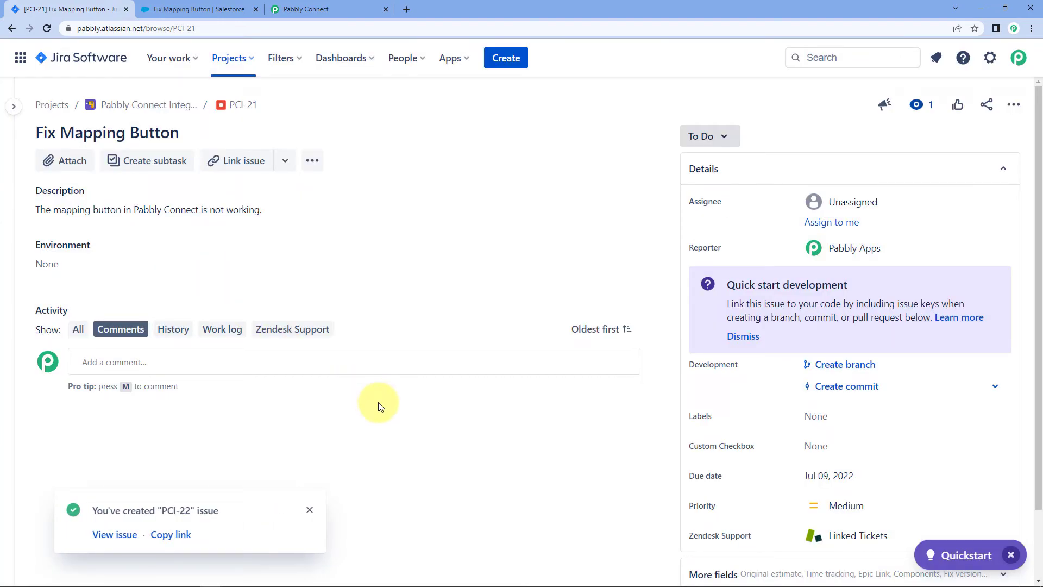
click(103, 534)
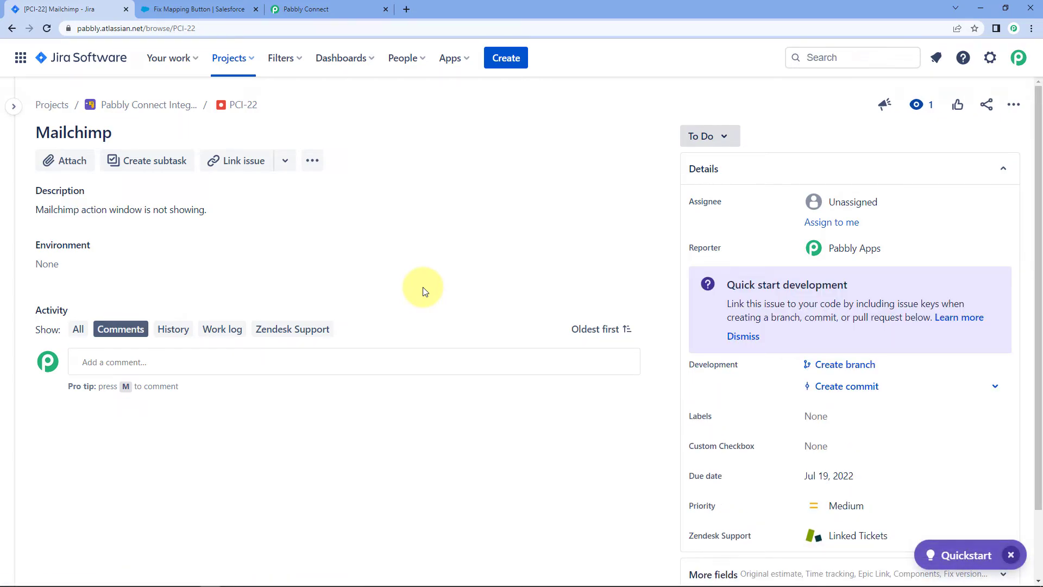
- Switch to Salesforce, reload the task list, and open the Mailchimp task to check its details
click(225, 5)
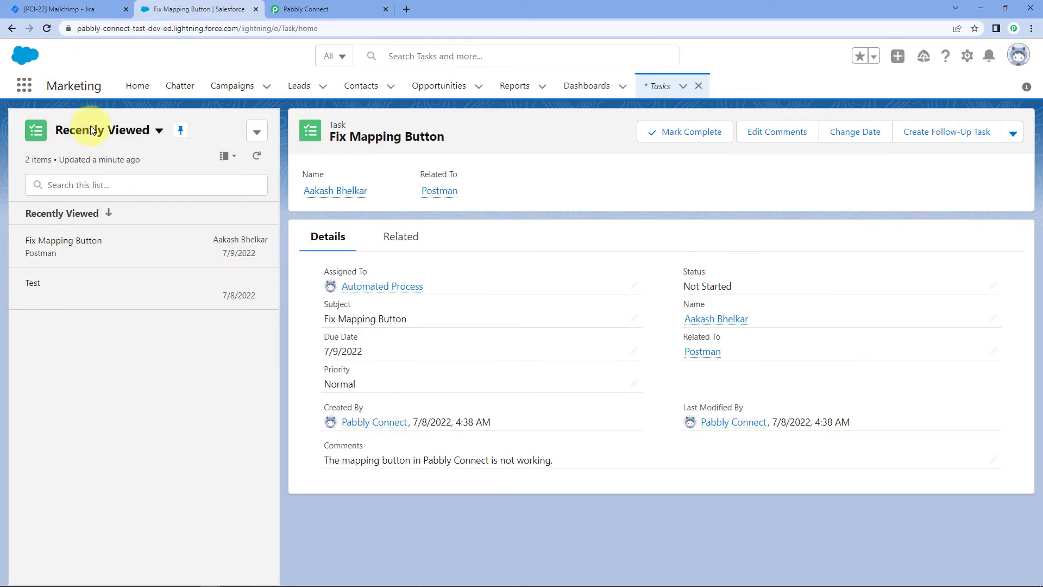
click(52, 25)
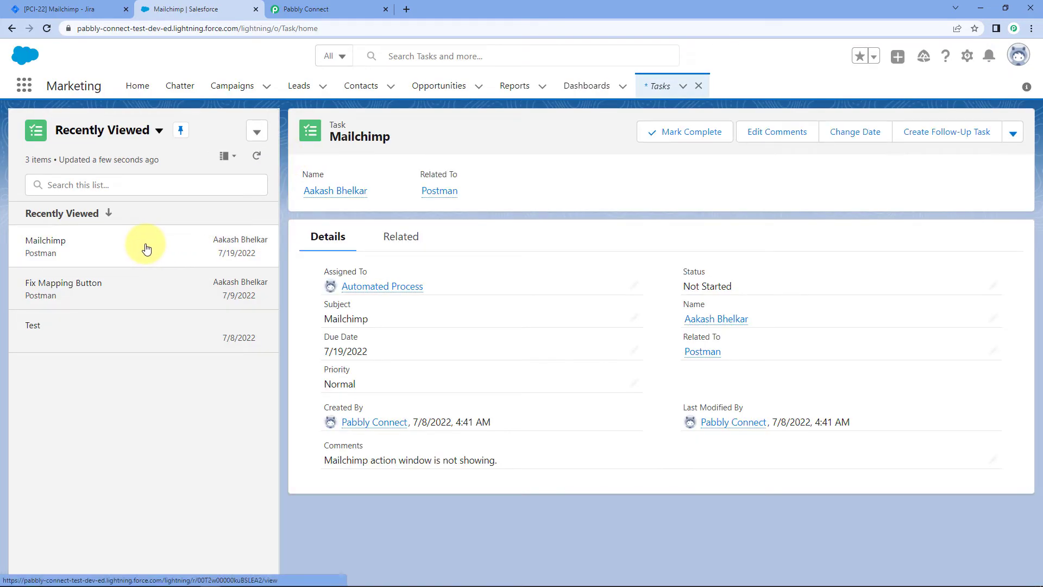
click(147, 249)
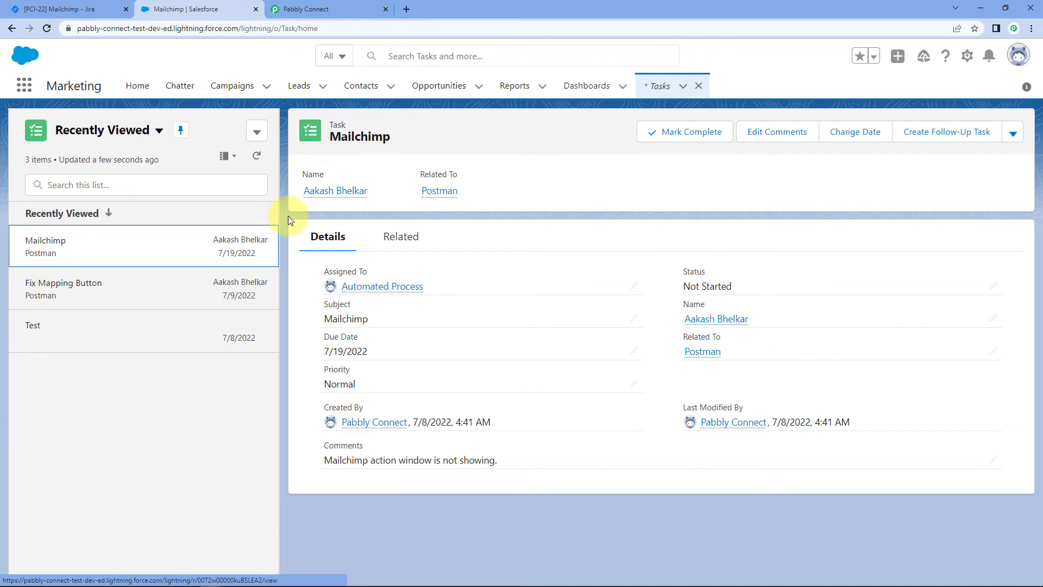
- Switch to Pabbly Connect and collapse both the Salesforce action and the Jira trigger to review the whole workflow
click(312, 10)
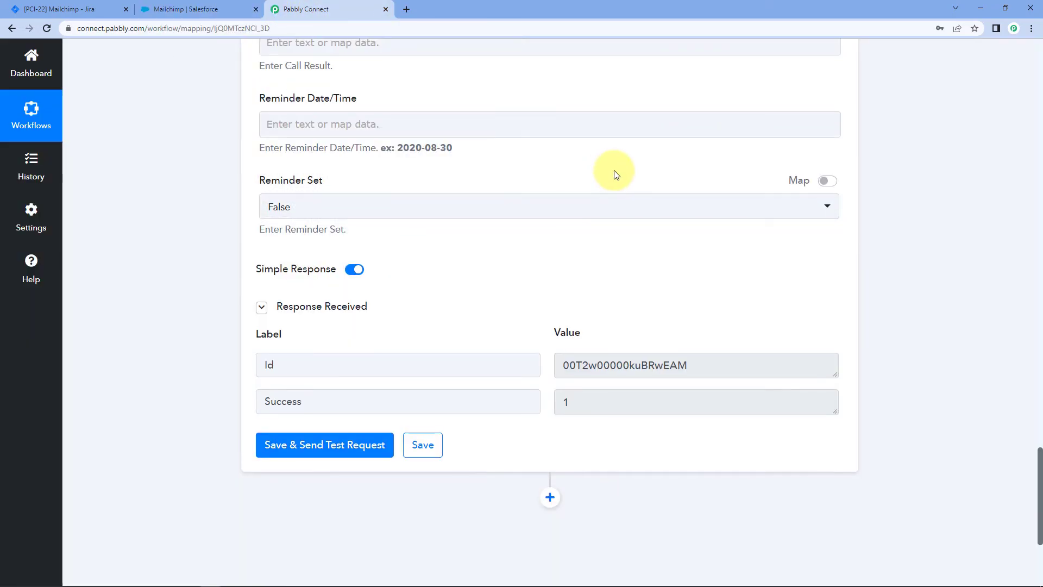
scroll(617, 170, up, 15)
scroll(847, 158, up, 5)
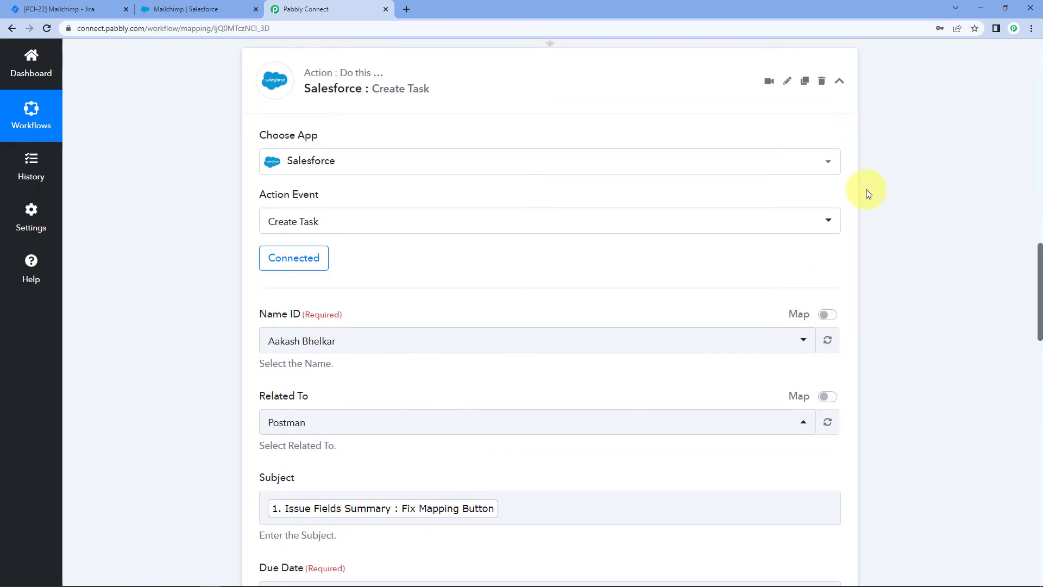
click(836, 135)
scroll(856, 146, up, 10)
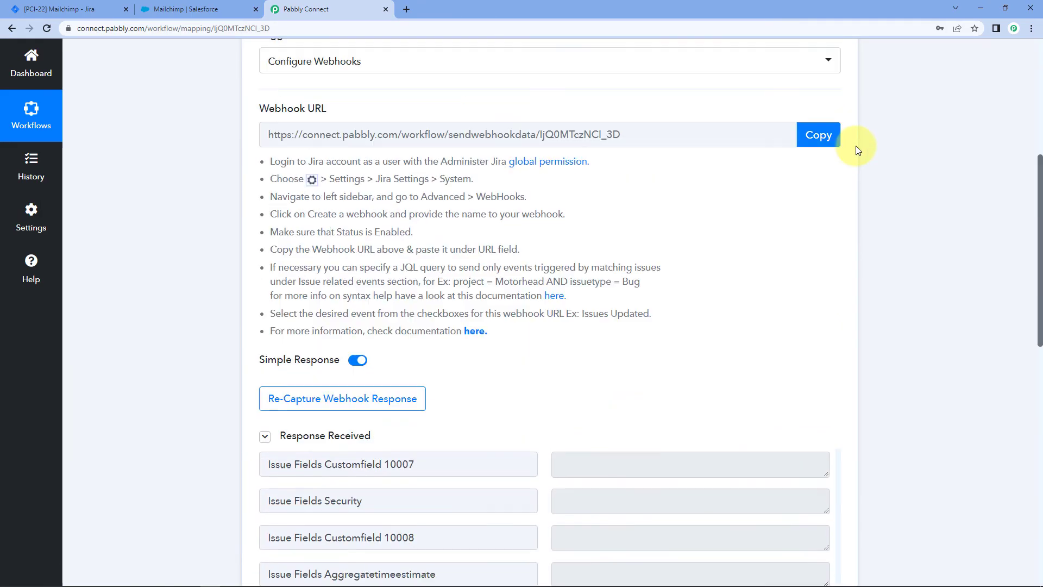
click(841, 199)
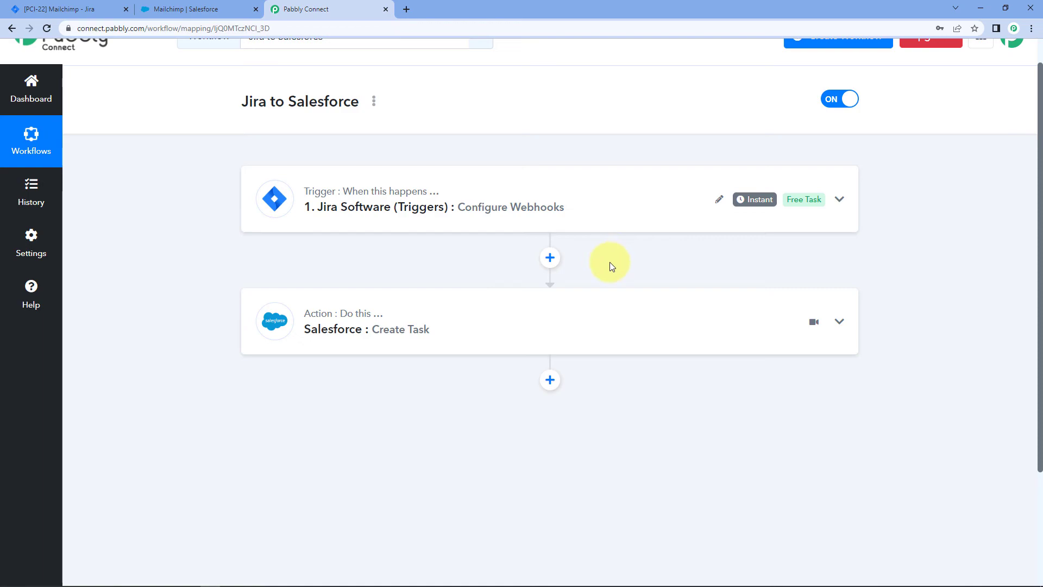
scroll(637, 275, up, 1)
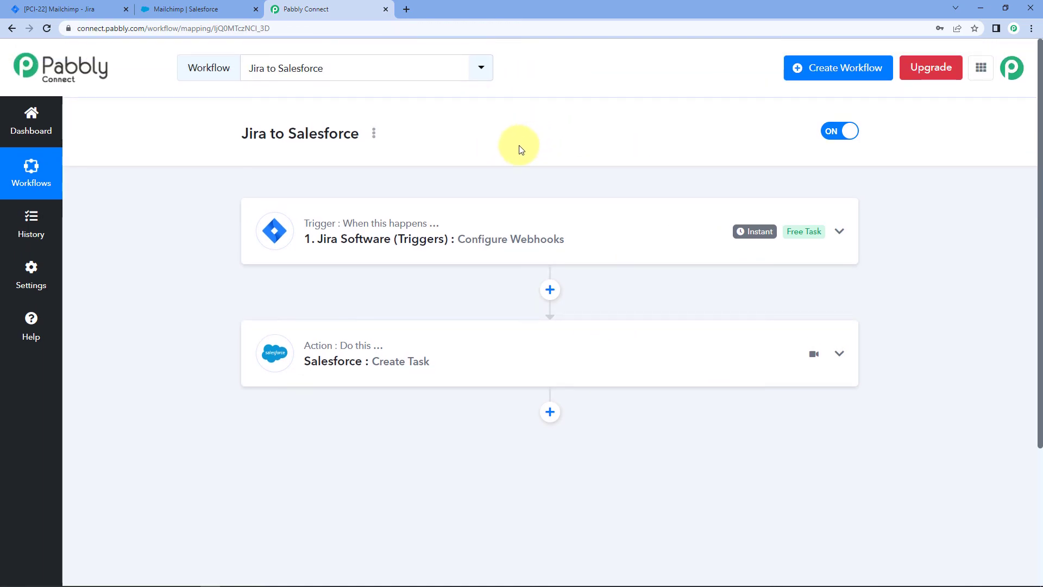